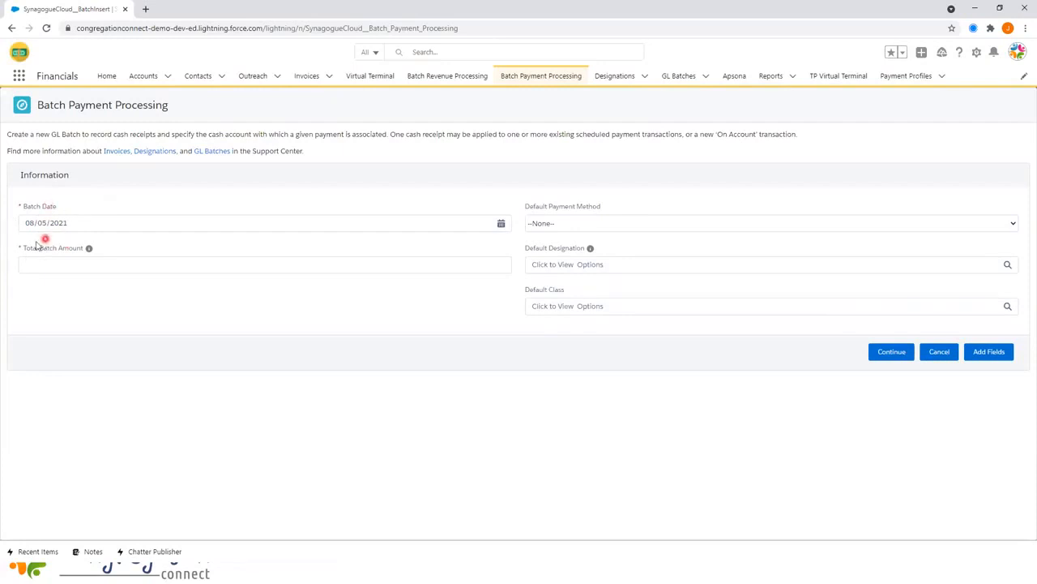
# - Enter a 325.00 Total Batch Amount and make Check the default payment method
pyautogui.click(35, 259)
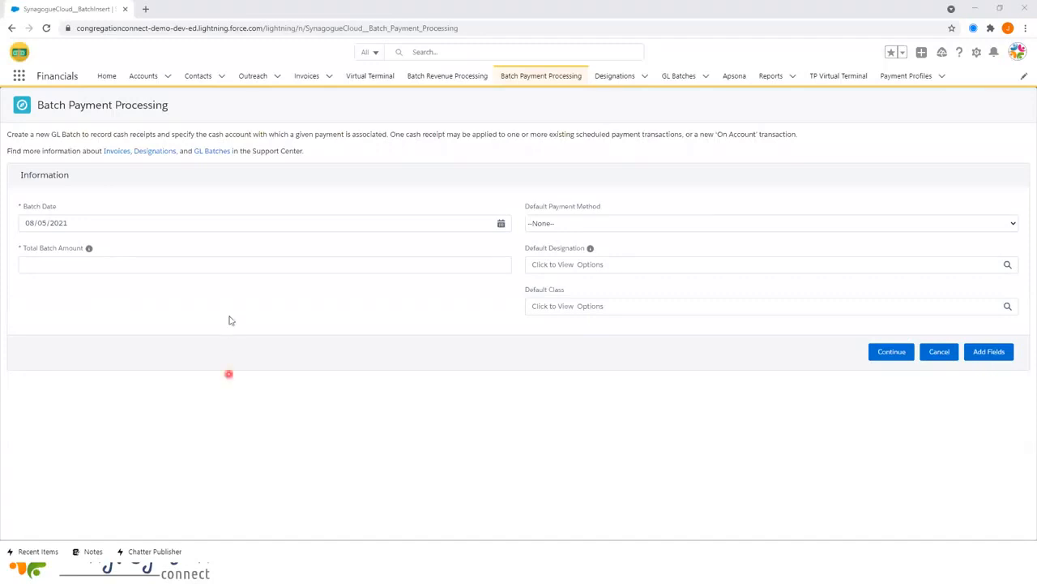
pyautogui.click(249, 264)
pyautogui.write('32')
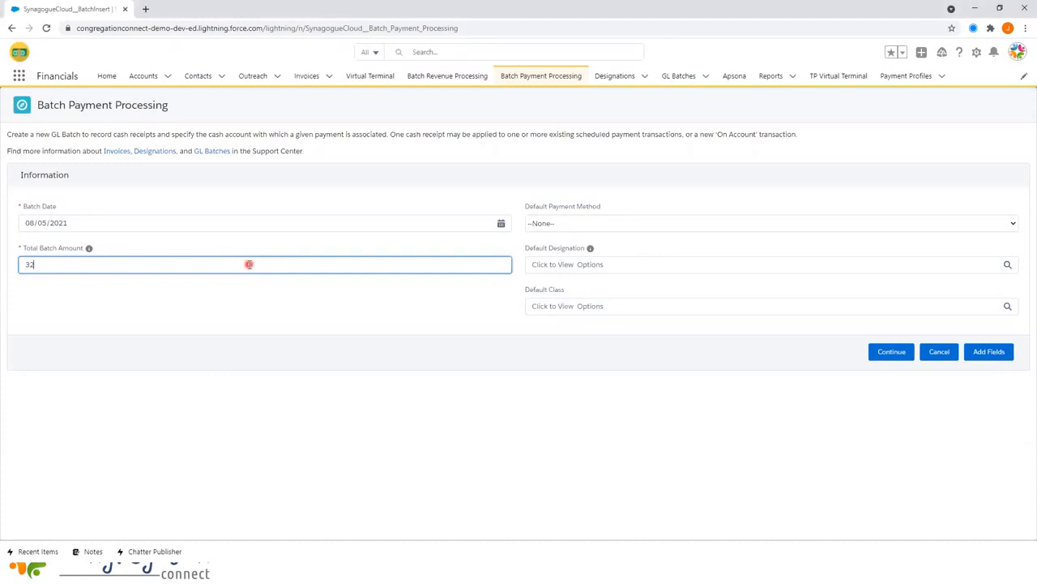
pyautogui.write('5.00')
pyautogui.click(559, 223)
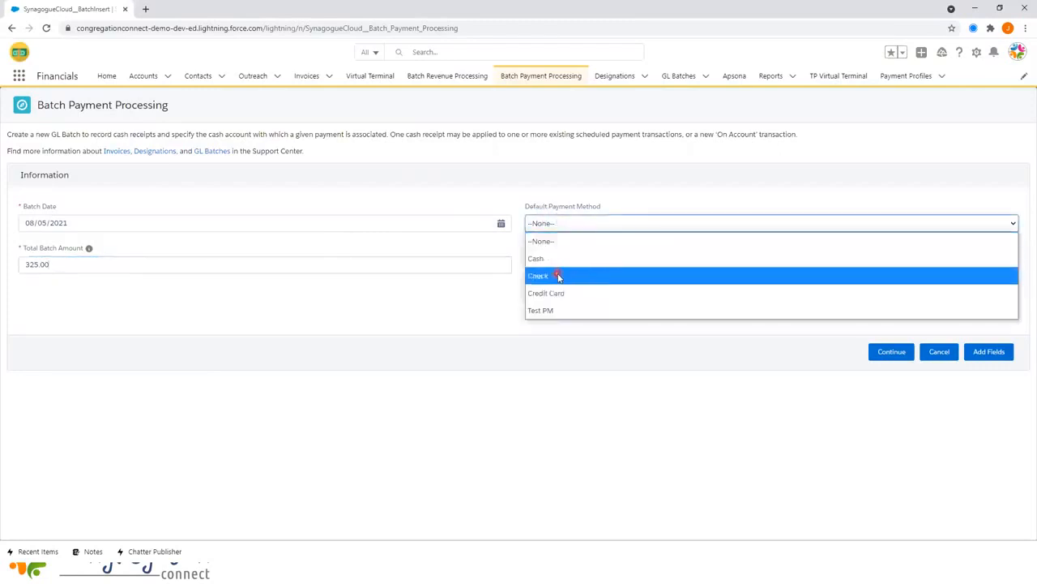
pyautogui.click(559, 277)
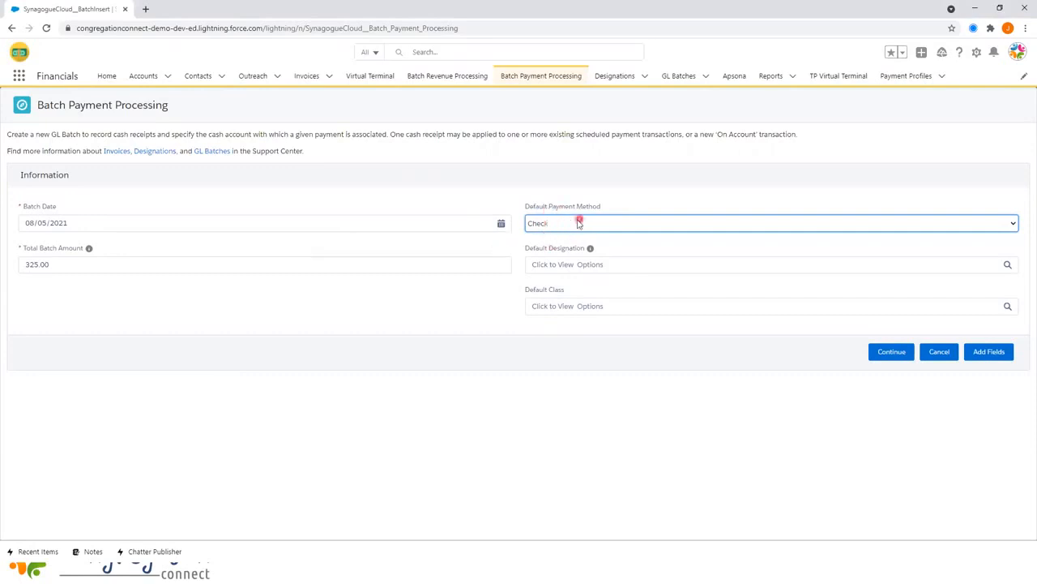
# - Review the default designation options and add a custom field row to the batch
pyautogui.click(567, 265)
pyautogui.click(581, 245)
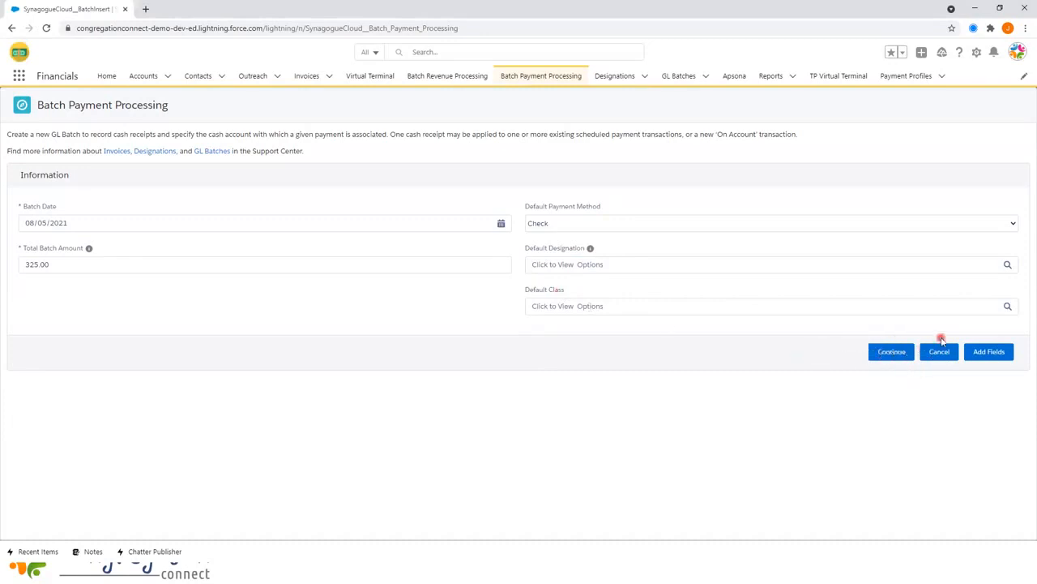
pyautogui.click(999, 354)
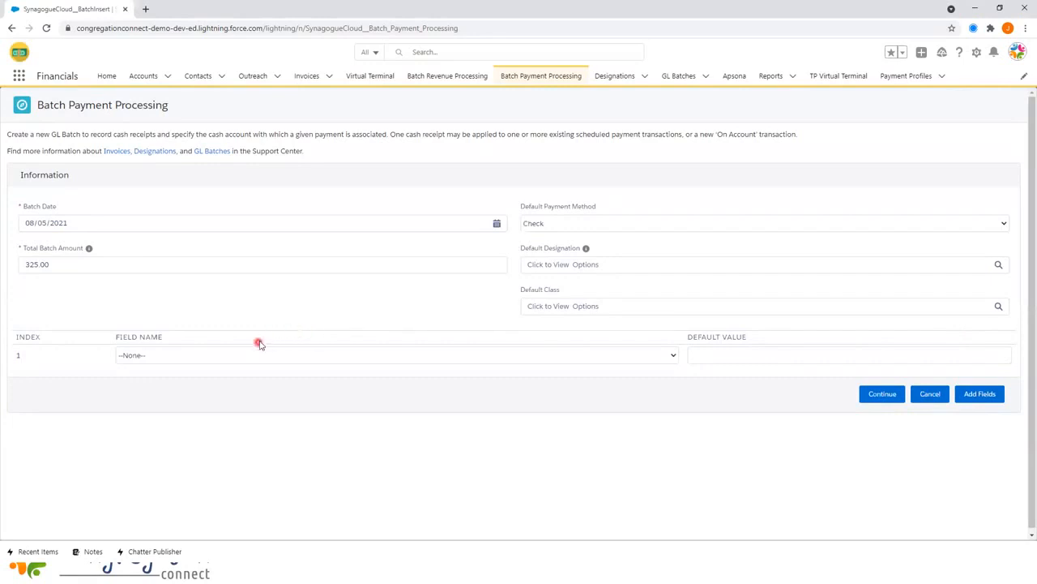
# - Add Invoice: Honor/Memorial Person(s) to Notify and Honor/Memorial Message as custom field rows
pyautogui.click(174, 357)
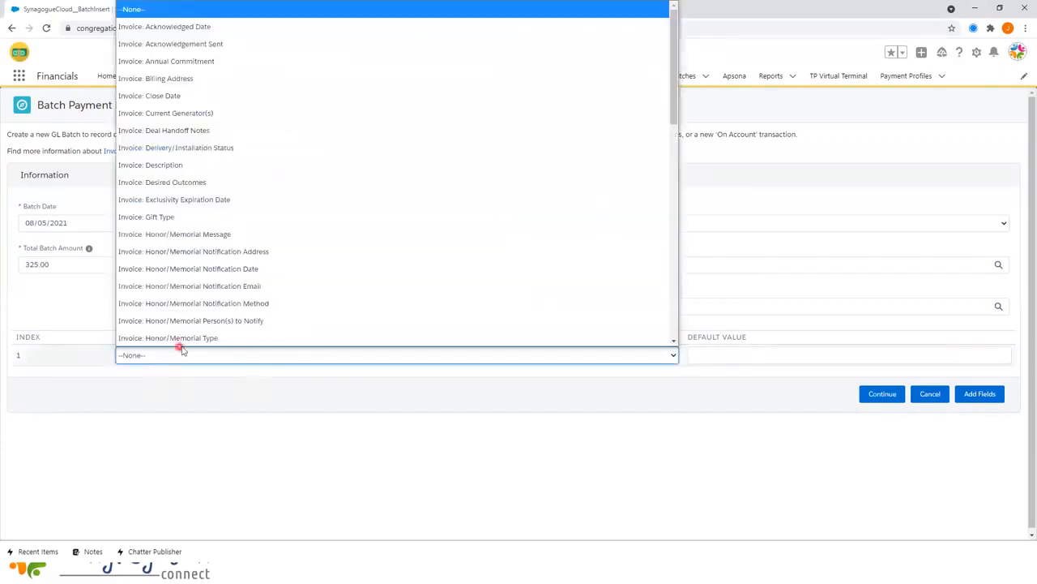
pyautogui.scroll(-1, 182, 347)
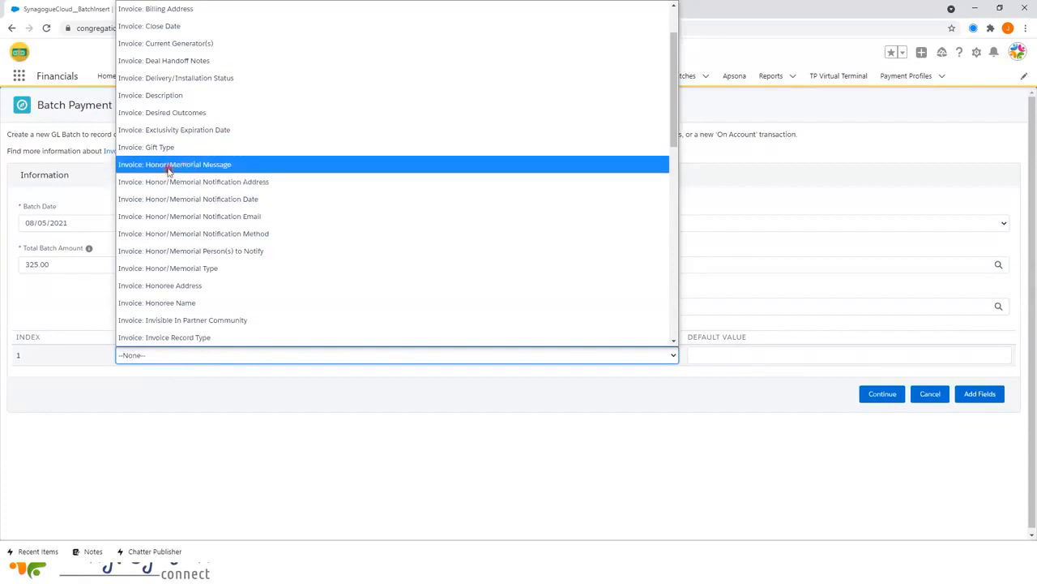
pyautogui.click(229, 251)
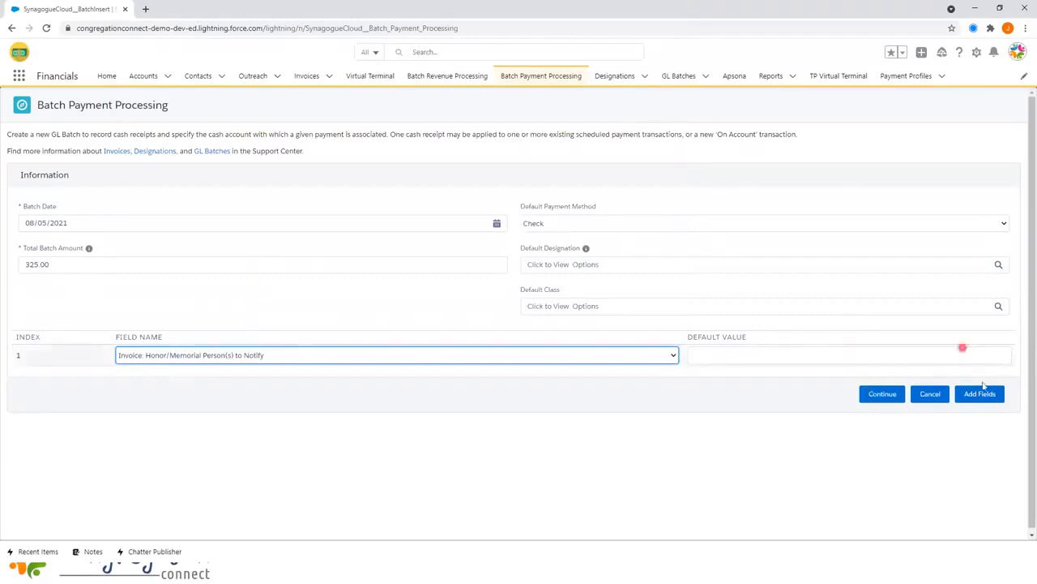
pyautogui.click(987, 395)
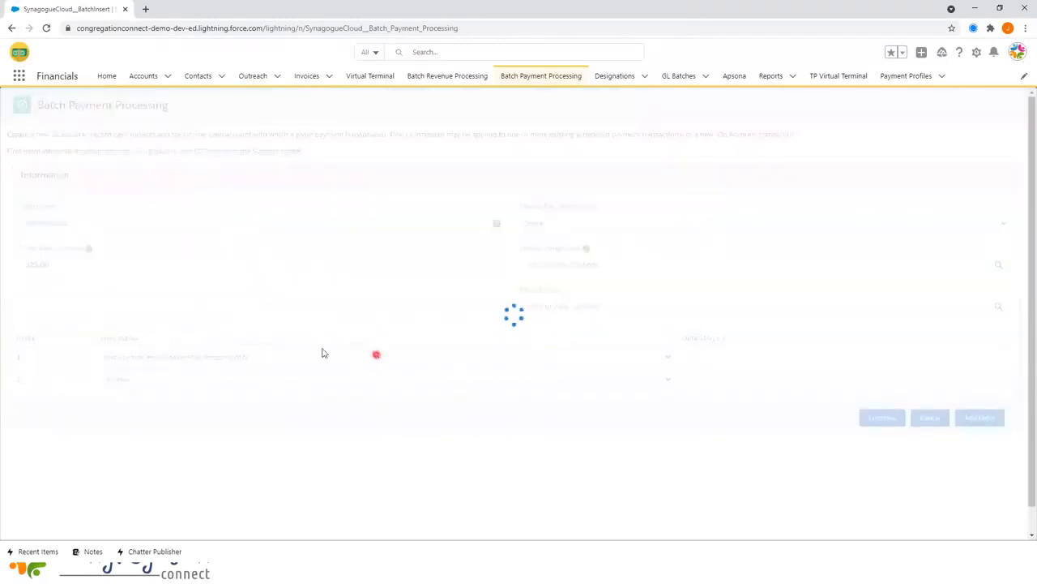
pyautogui.click(194, 383)
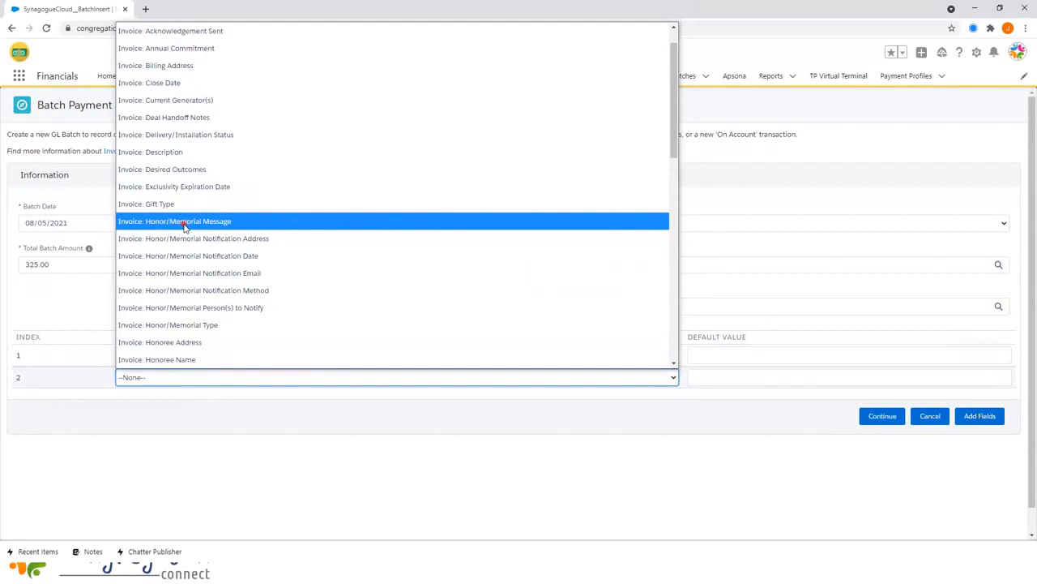
pyautogui.click(184, 226)
# - Add Invoice: Honor/Memorial Type as a third row and continue to payment processing
pyautogui.click(975, 422)
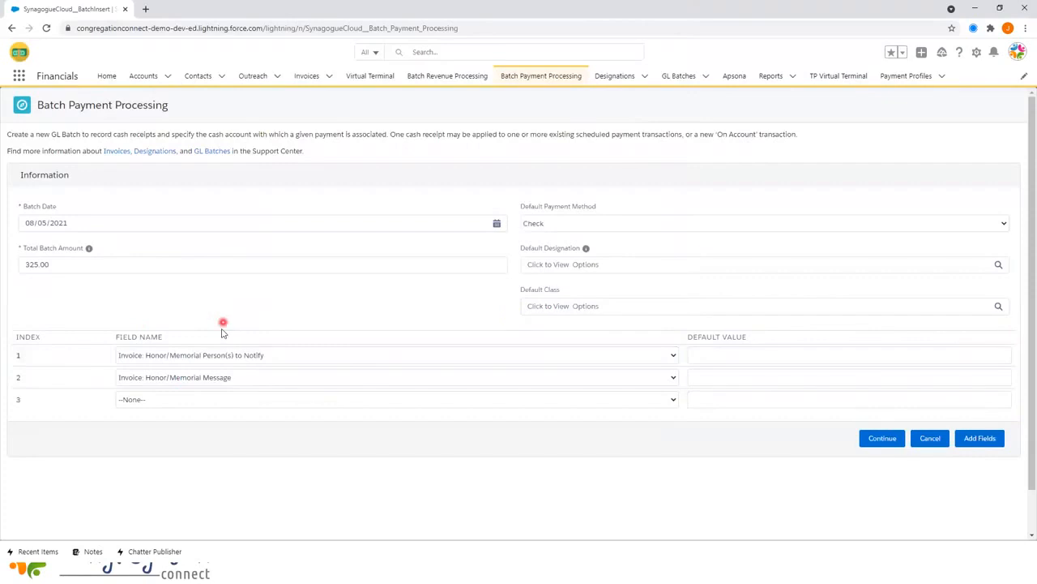
pyautogui.click(194, 398)
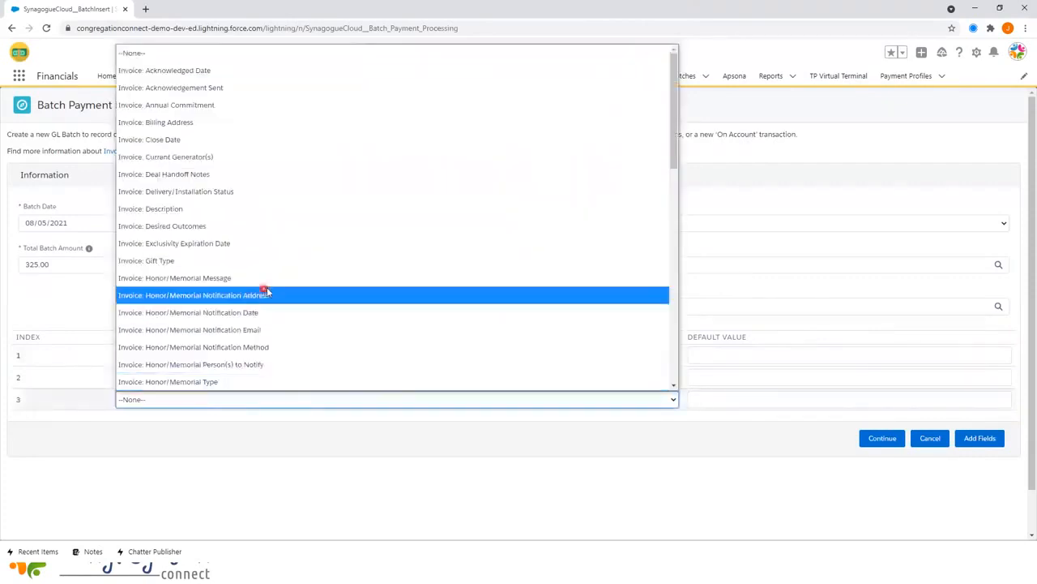
pyautogui.scroll(-2, 288, 347)
pyautogui.click(252, 273)
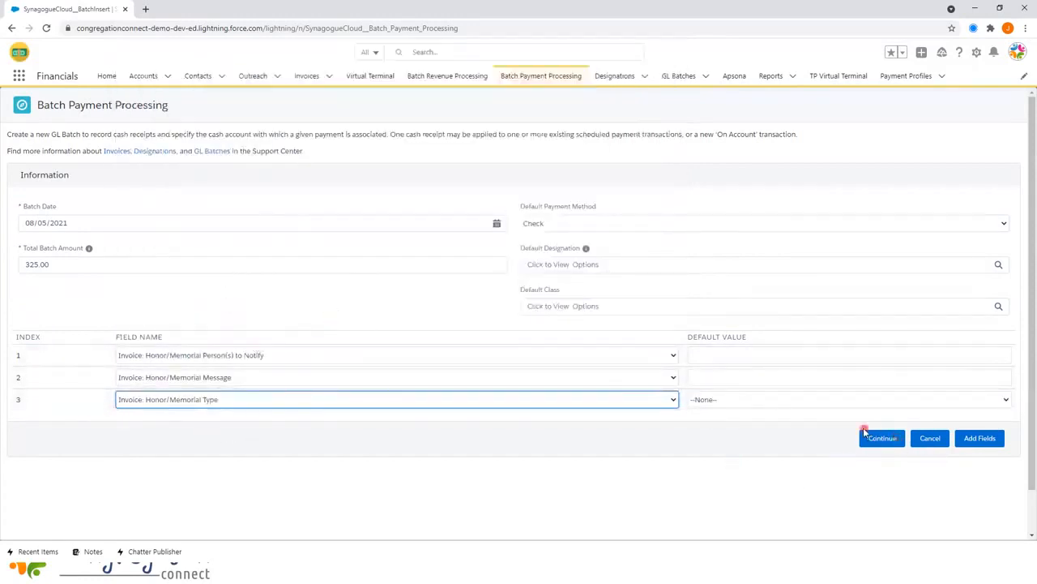
pyautogui.click(868, 438)
pyautogui.click(869, 439)
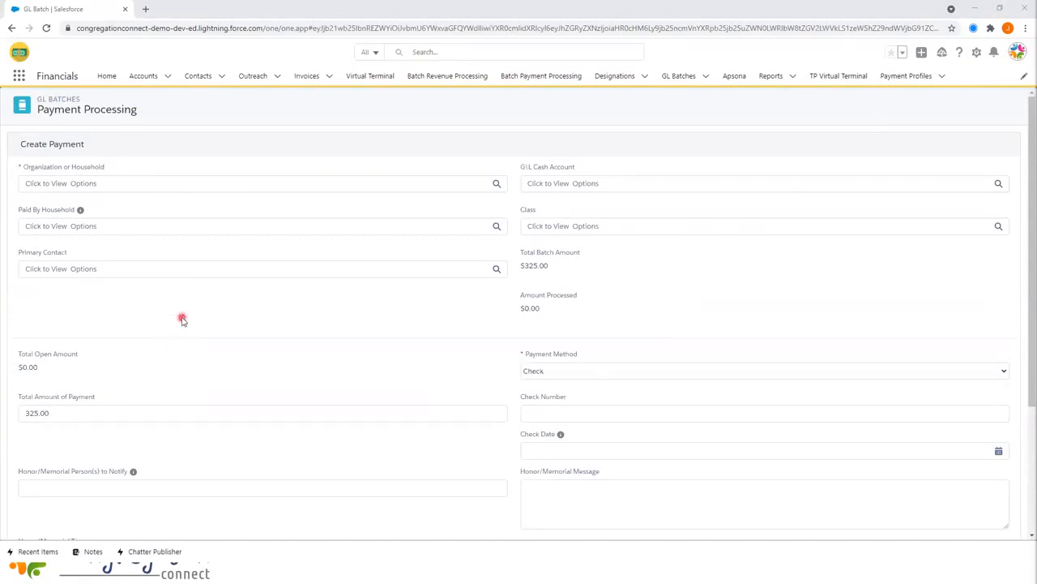
# - Search the Organization or Household lookup and choose the matching household as payer
pyautogui.click(41, 183)
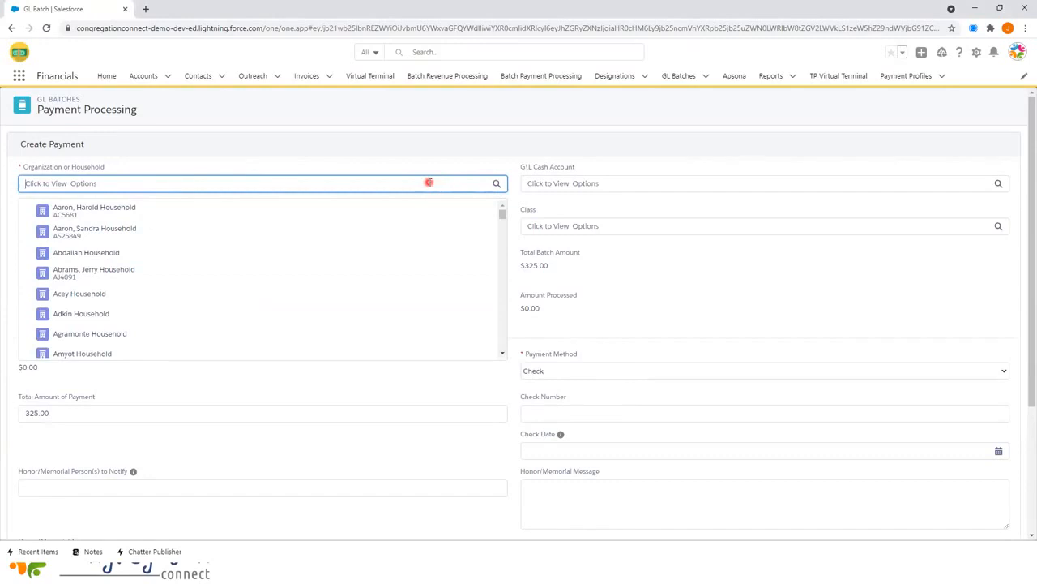
pyautogui.write('wilson')
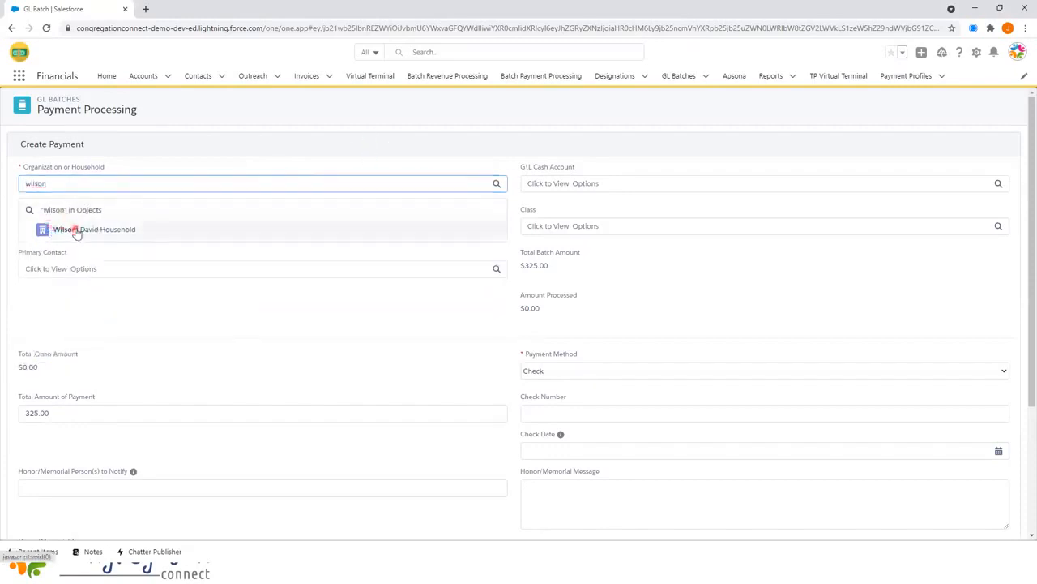
pyautogui.click(74, 229)
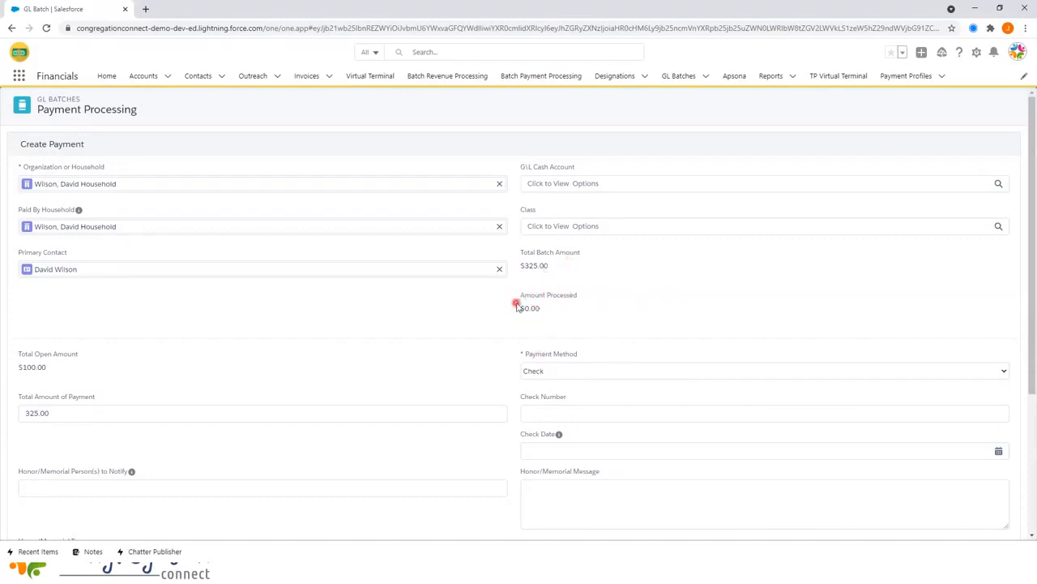
pyautogui.scroll(-1, 379, 314)
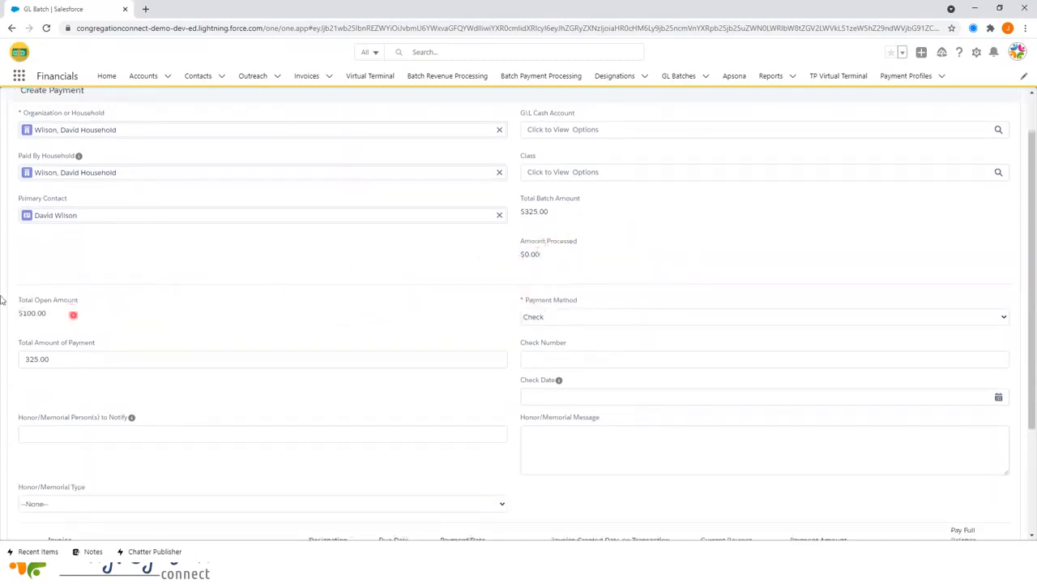
# - Change the Total Amount of Payment from 325.00 to 75.00
pyautogui.scroll(-1, 40, 292)
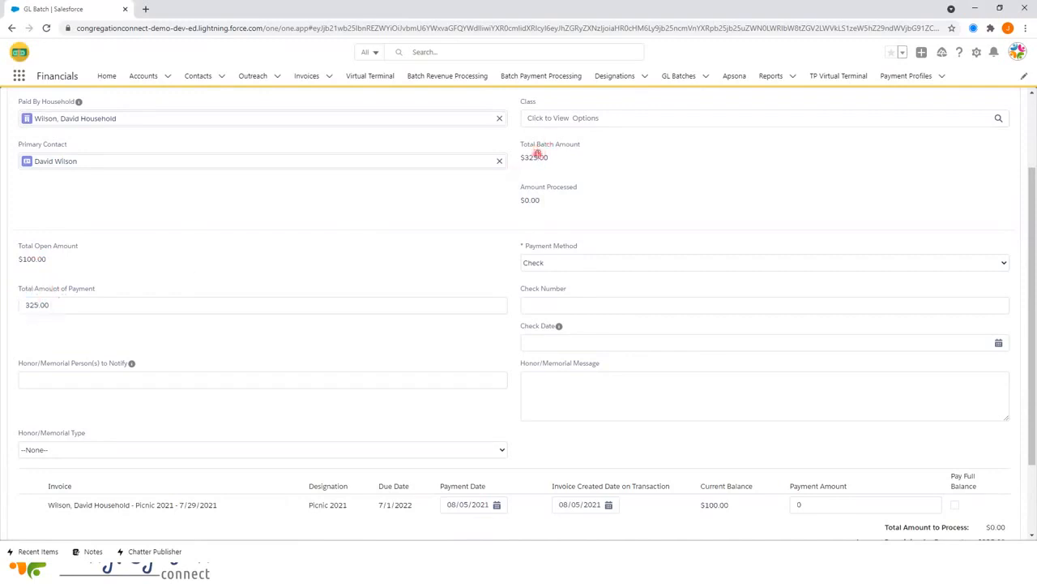
pyautogui.click(64, 306)
pyautogui.moveTo(17, 306); pyautogui.dragTo(3, 303)
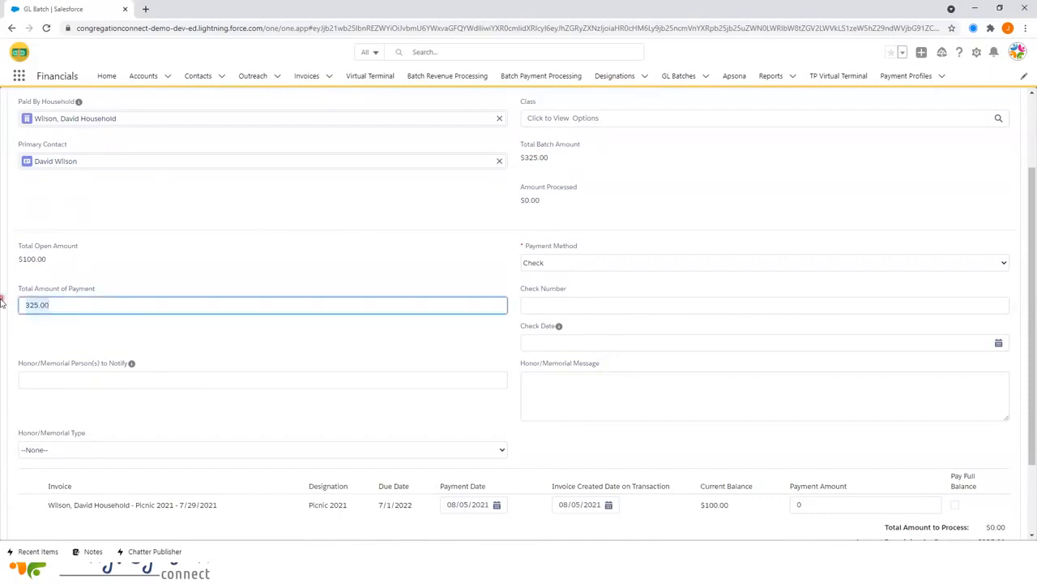
pyautogui.press('BackSpace')
pyautogui.click(277, 257)
# - Record the payment as Check number 123 dated 08/01/2021
pyautogui.click(548, 264)
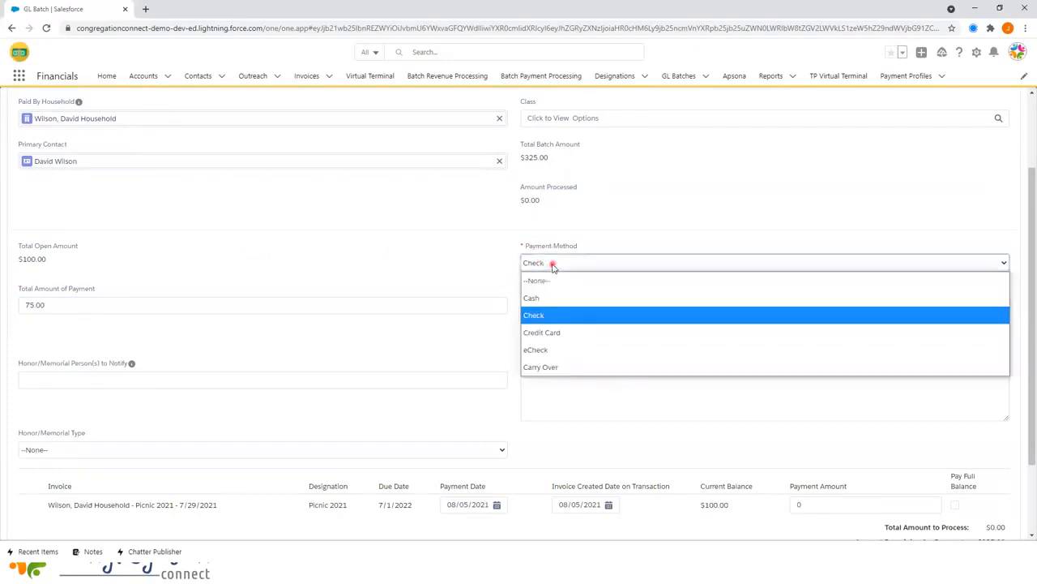
pyautogui.click(568, 315)
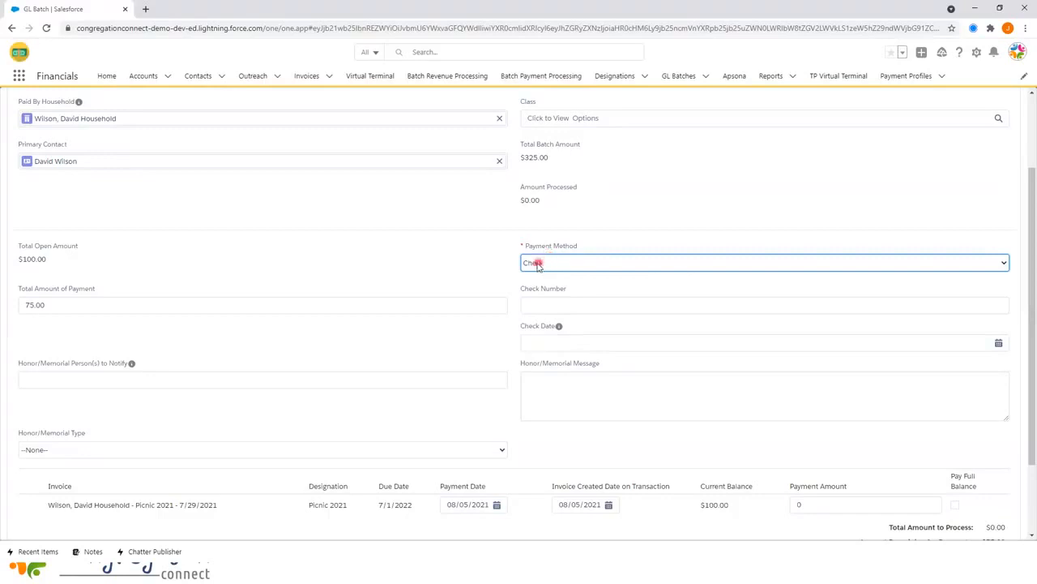
pyautogui.click(527, 303)
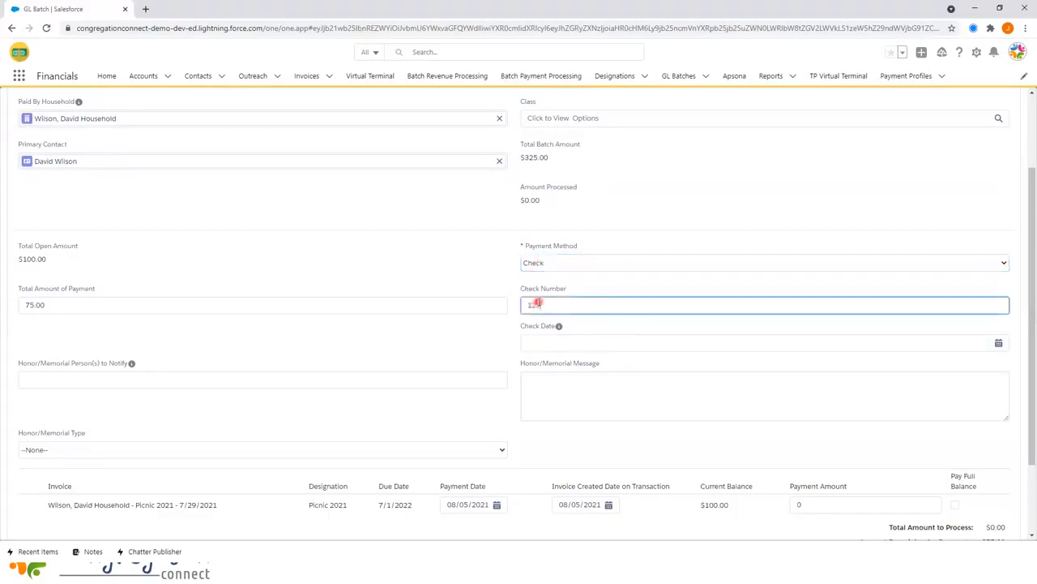
pyautogui.click(541, 340)
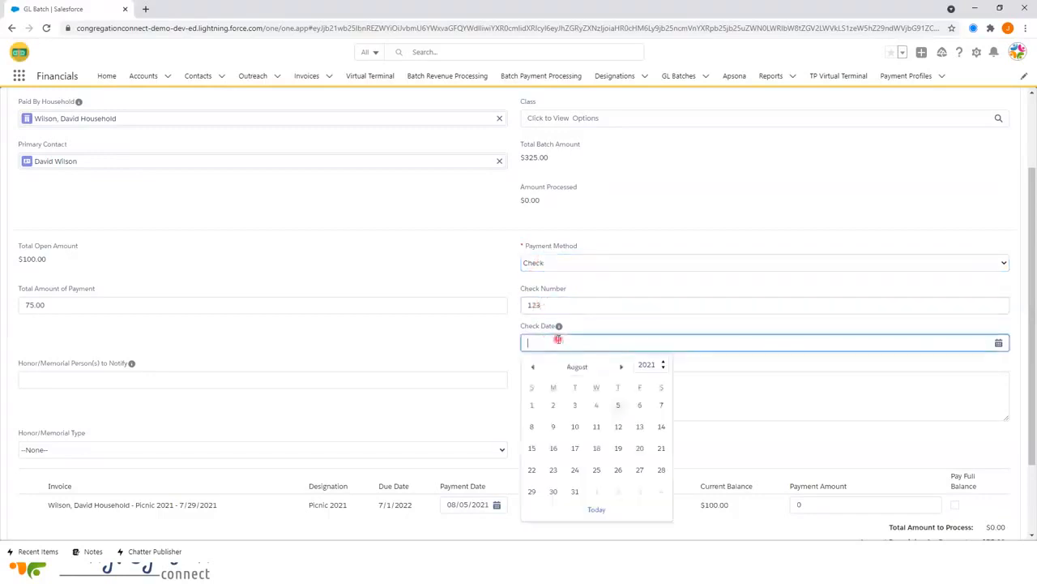
pyautogui.click(532, 405)
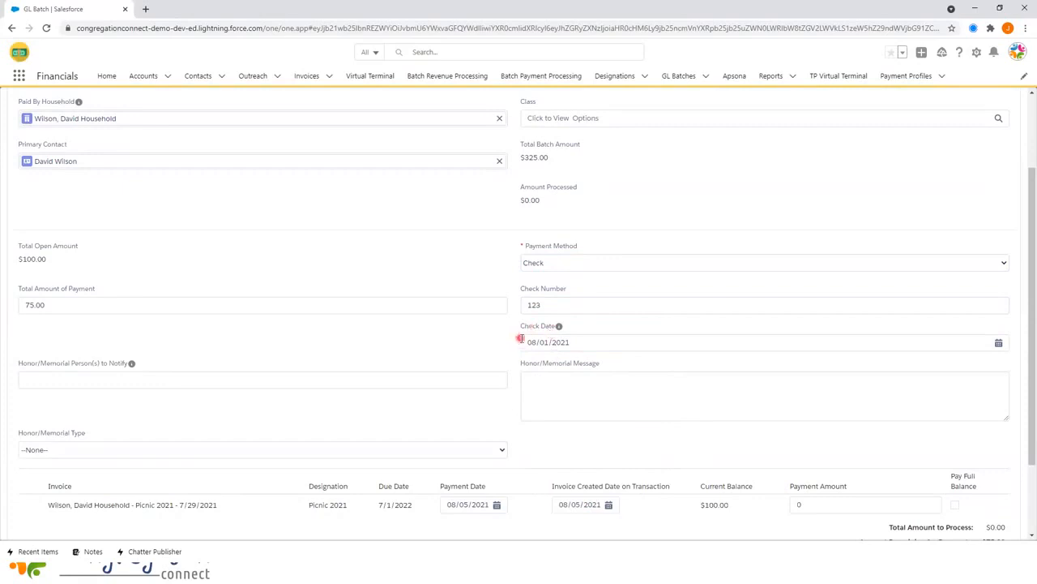
pyautogui.scroll(-1, 153, 376)
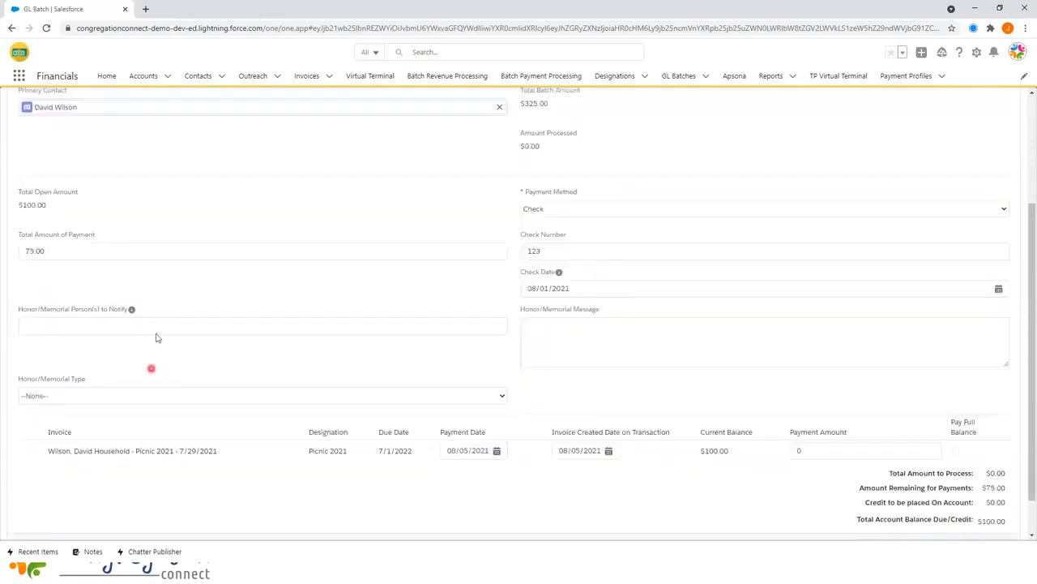
pyautogui.click(33, 330)
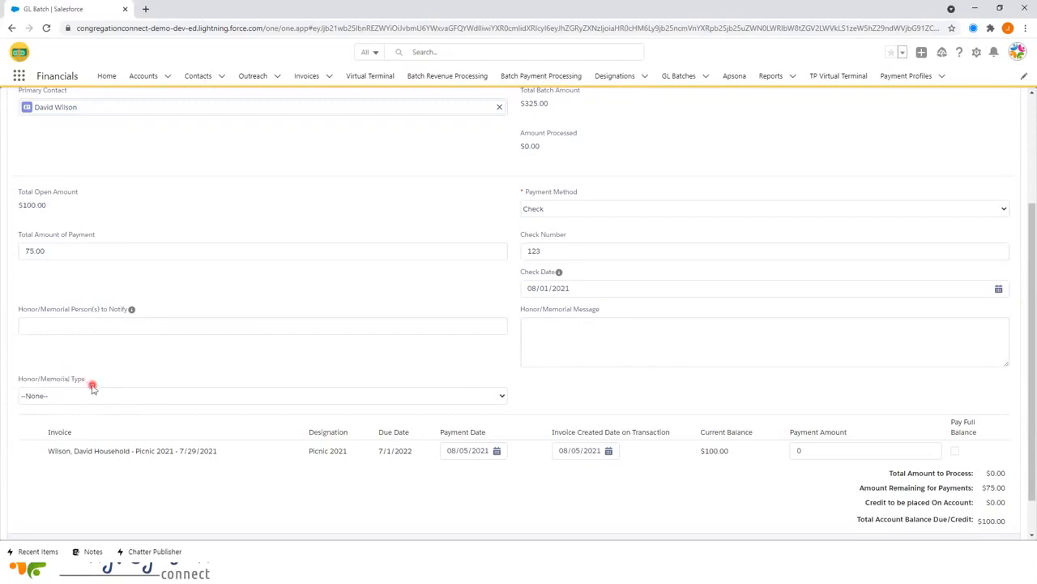
pyautogui.scroll(-1, 173, 405)
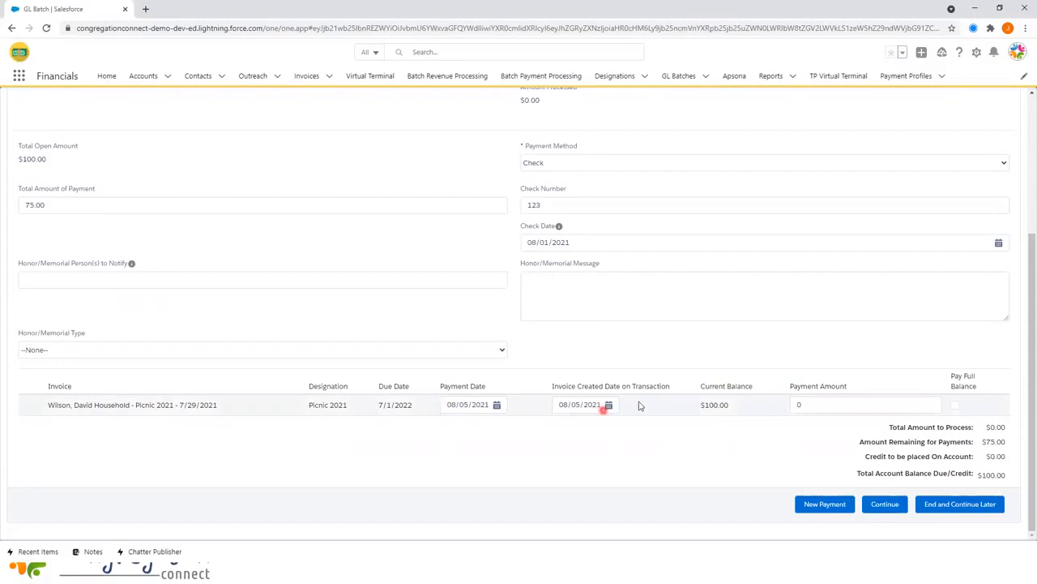
# - Apply 75.00 to the Picnic 2021 invoice and process the check payment
pyautogui.click(801, 404)
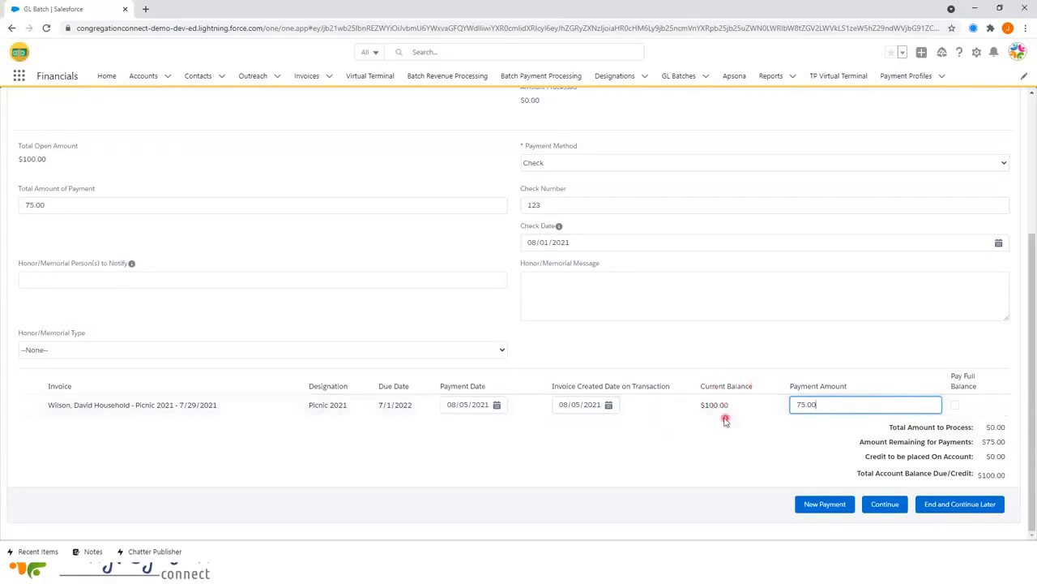
pyautogui.click(813, 439)
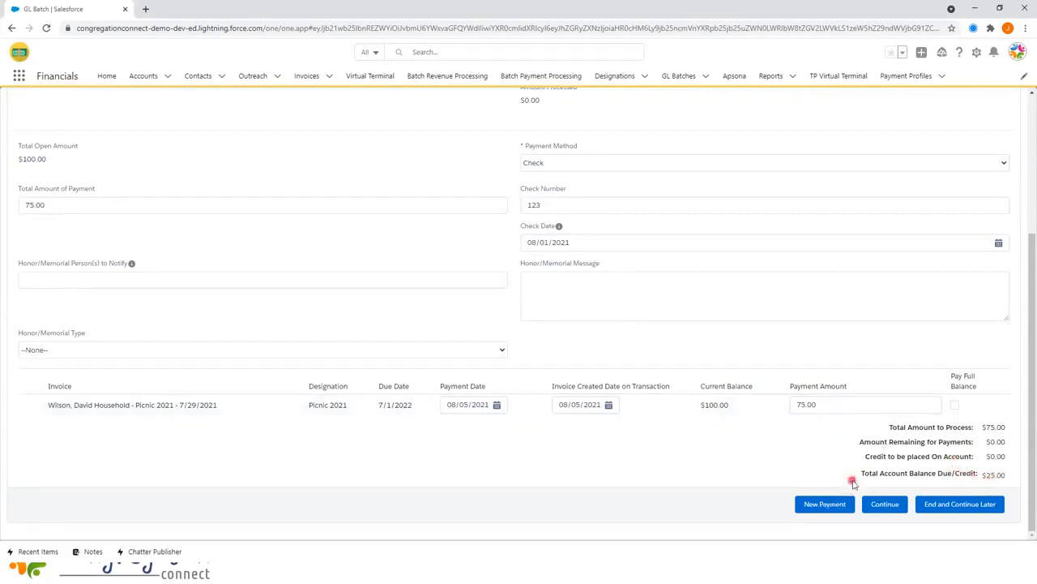
pyautogui.click(889, 504)
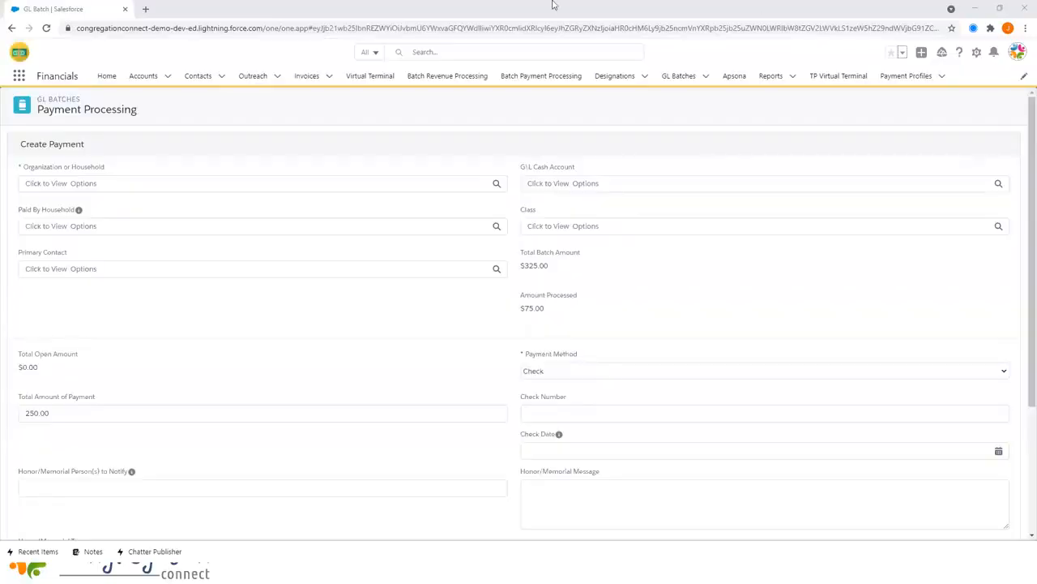
# - Pick the correct household in the lookup, re-picking after wrong choices until Primary Contact fills
pyautogui.click(60, 183)
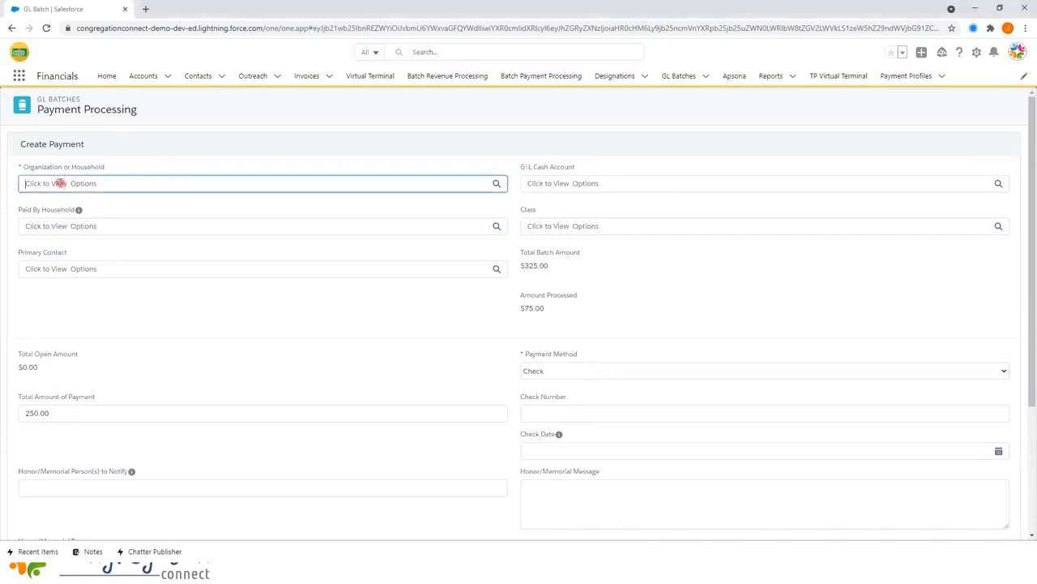
pyautogui.write('Flint')
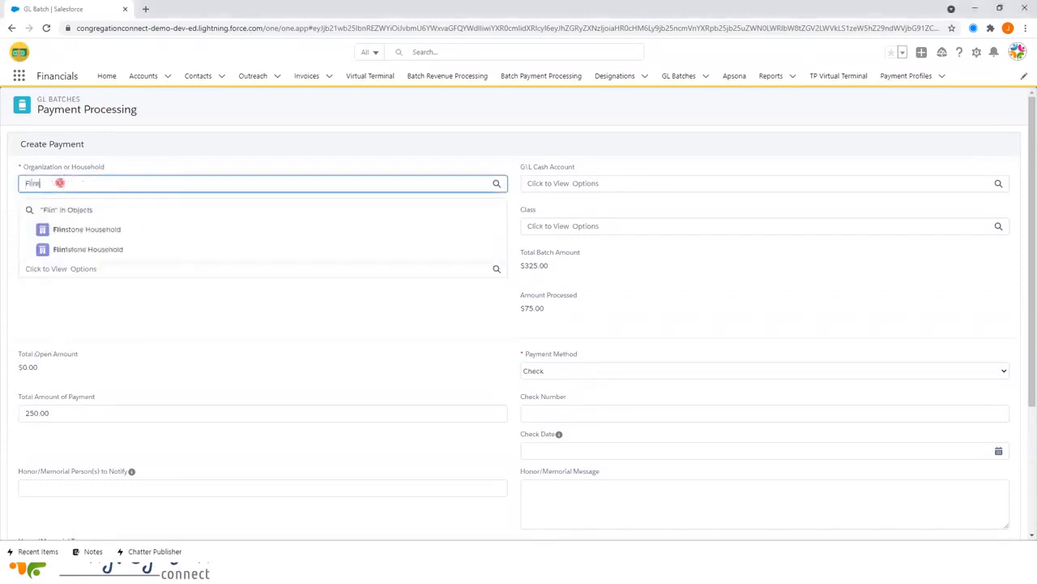
pyautogui.click(86, 229)
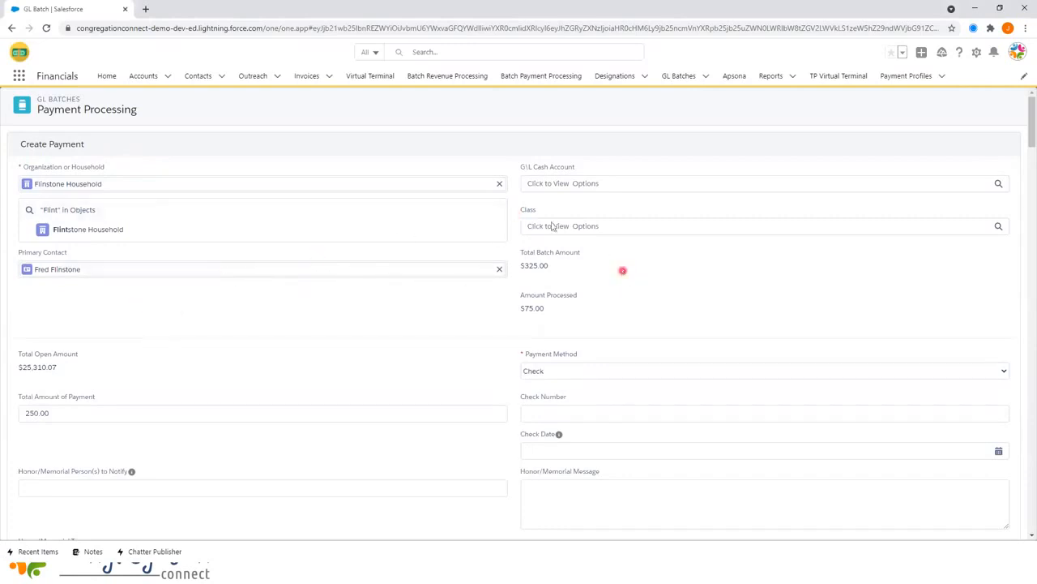
pyautogui.click(503, 188)
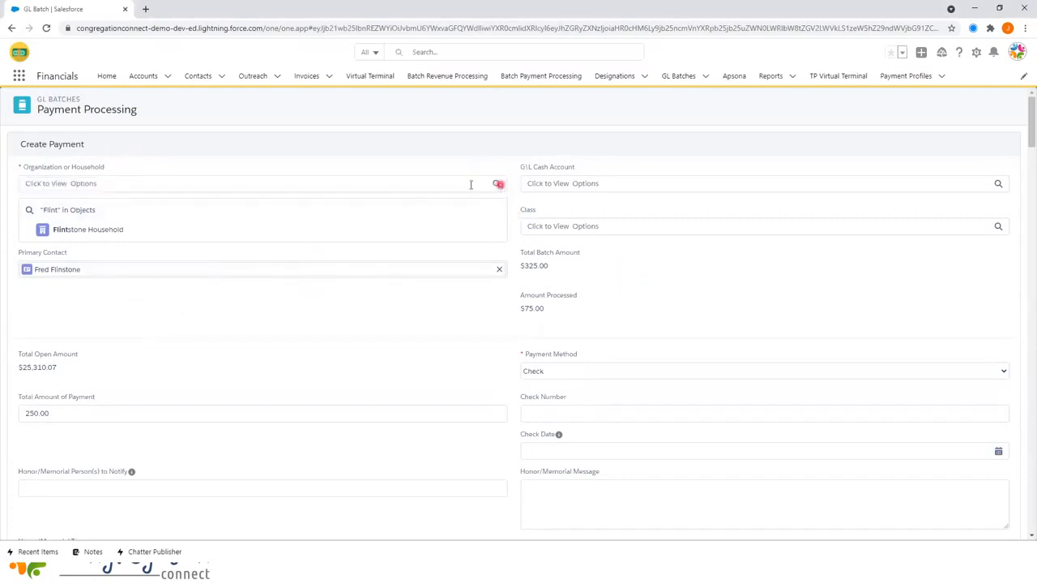
pyautogui.click(58, 230)
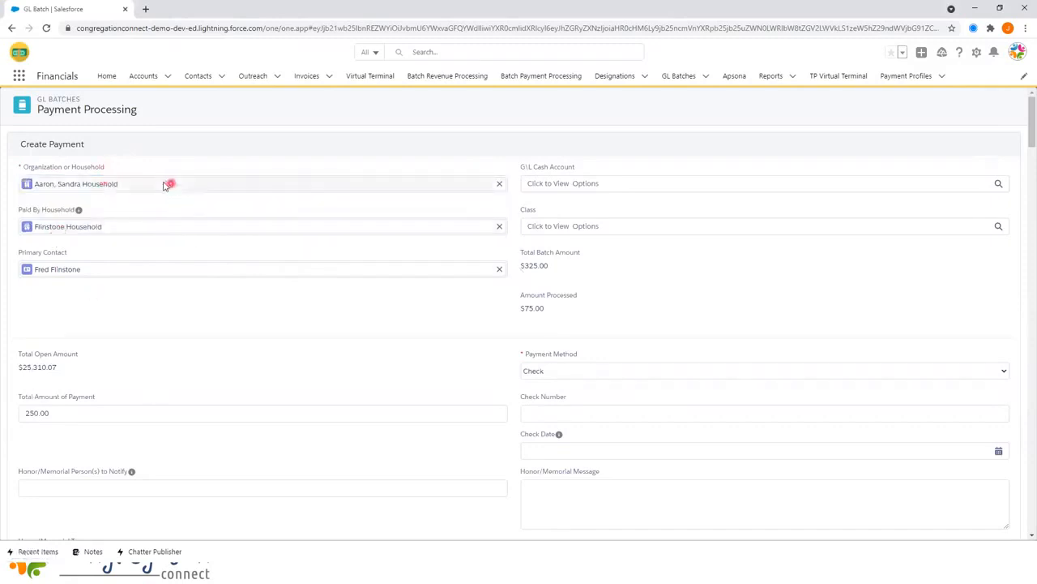
pyautogui.click(499, 184)
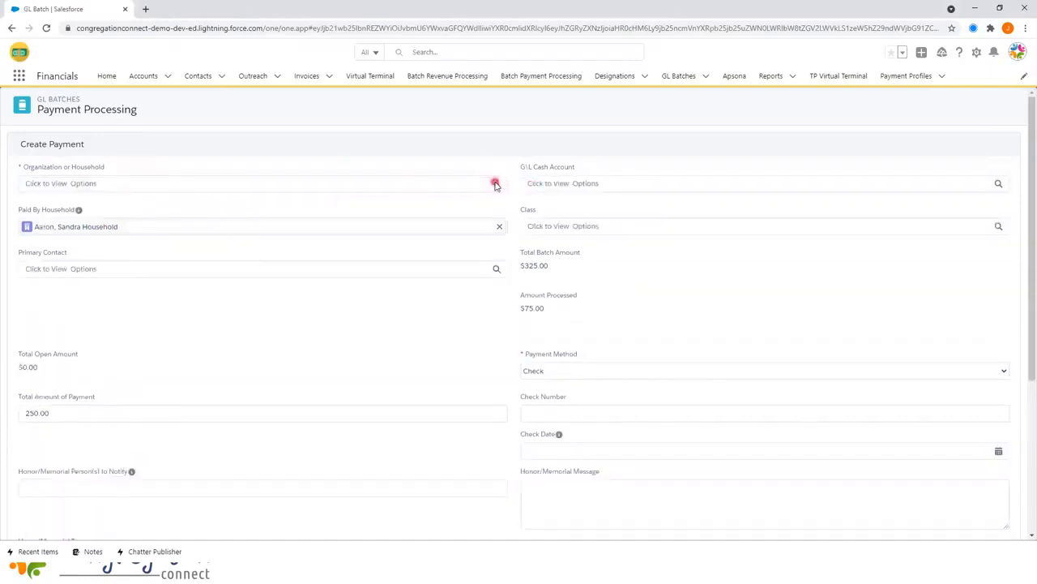
pyautogui.click(398, 177)
pyautogui.write('flintstone')
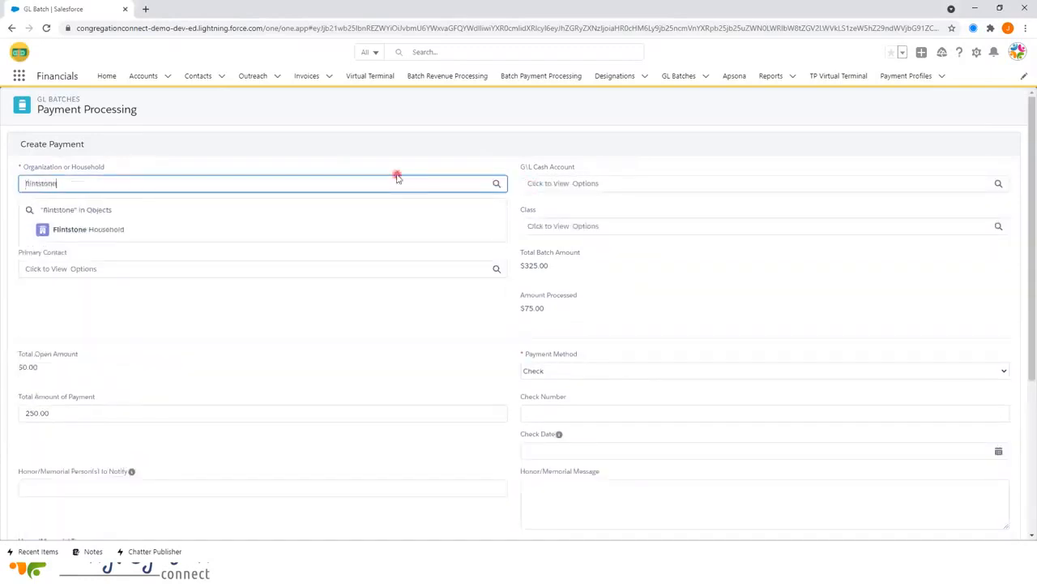
pyautogui.click(215, 229)
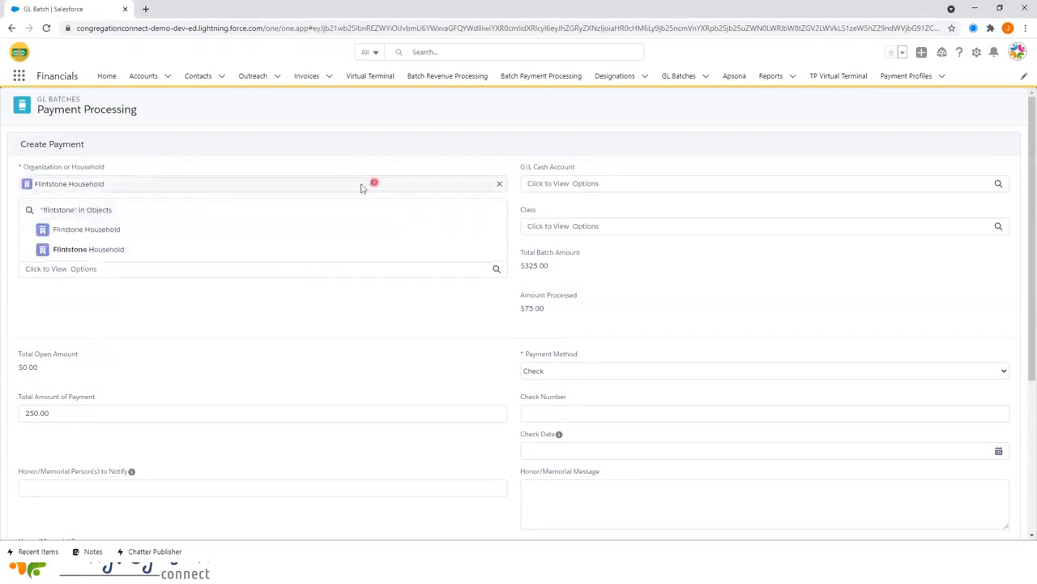
pyautogui.click(316, 234)
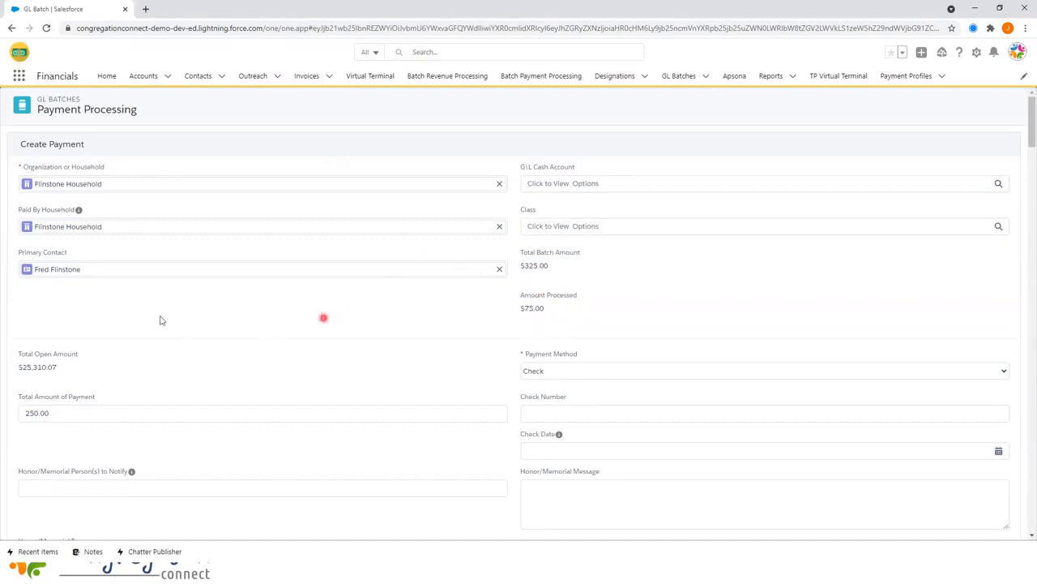
# - Replace the 250.00 Total Amount of Payment with 100.00, keeping Check as method
pyautogui.scroll(-1, 118, 324)
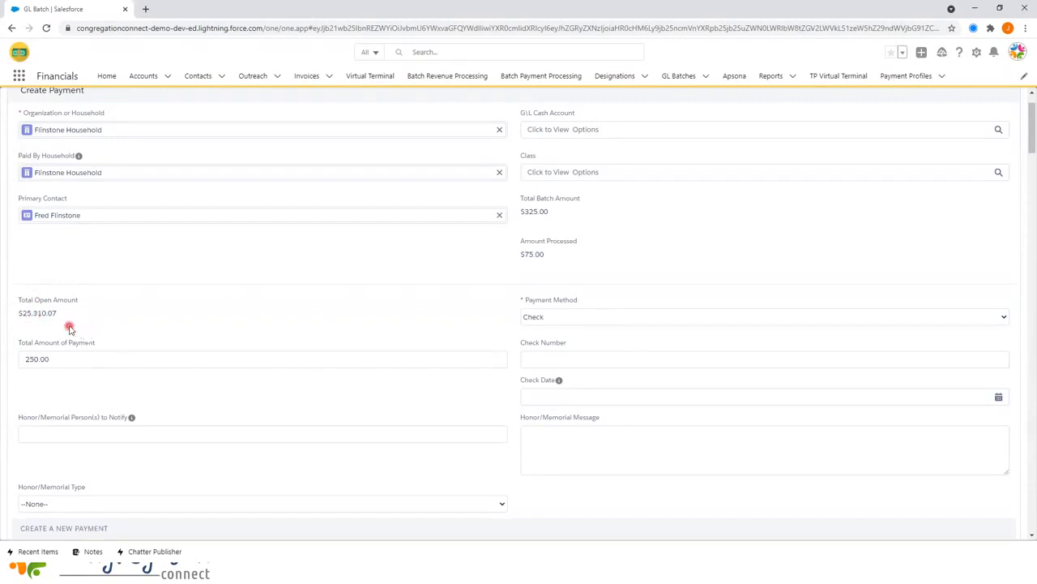
pyautogui.scroll(-1, 67, 343)
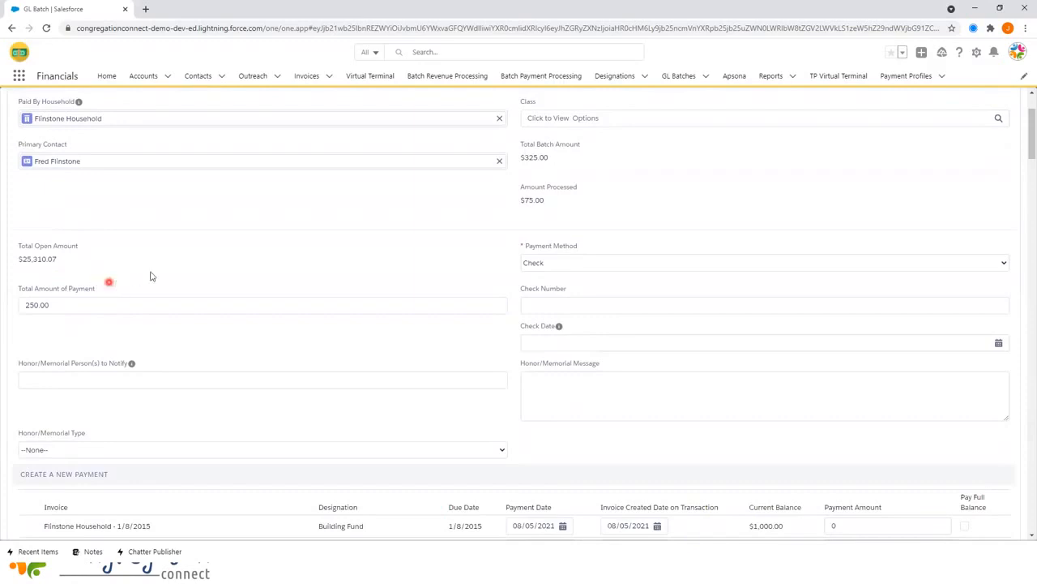
pyautogui.click(119, 303)
pyautogui.moveTo(118, 303); pyautogui.dragTo(4, 301)
pyautogui.write('10')
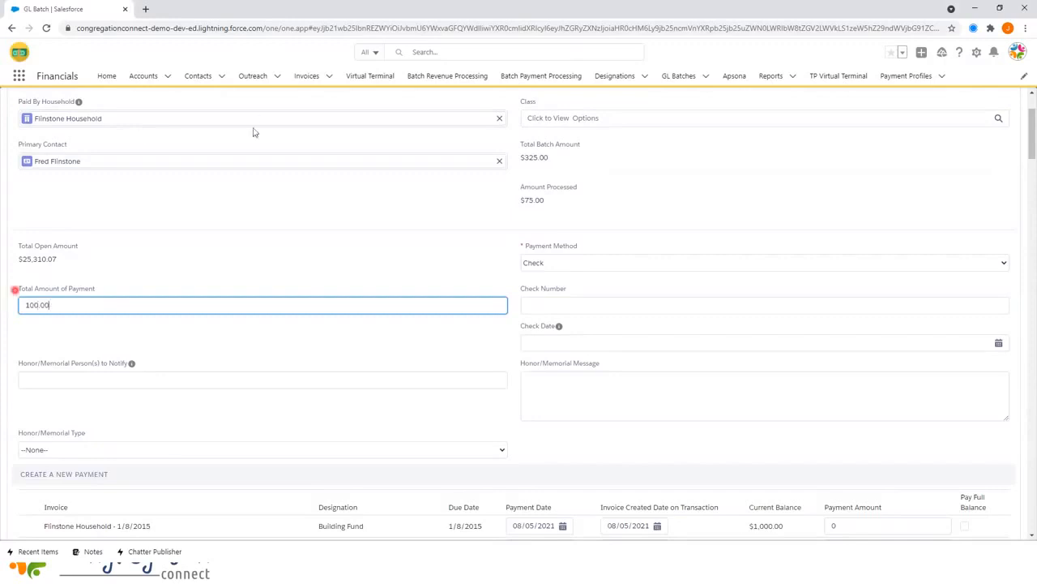
pyautogui.click(299, 261)
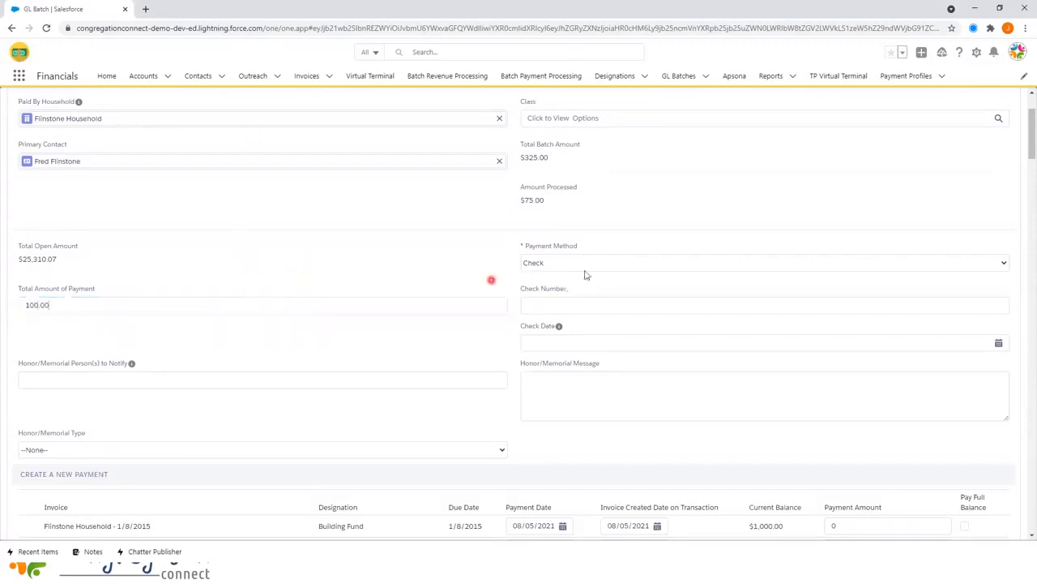
# - Enter check number 234 with check date 08/01/2021
pyautogui.click(556, 306)
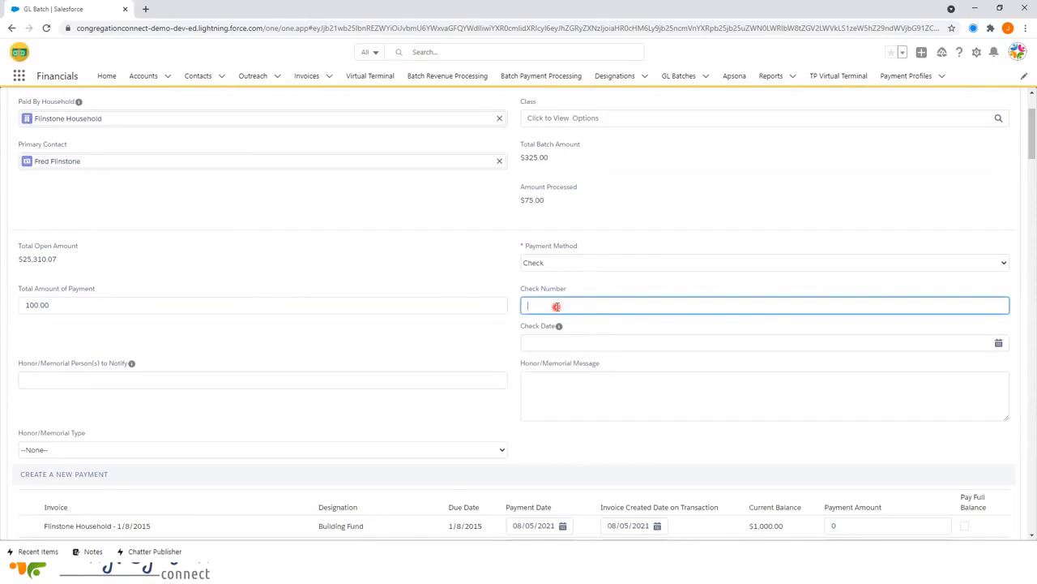
pyautogui.write('234')
pyautogui.click(544, 343)
pyautogui.click(532, 405)
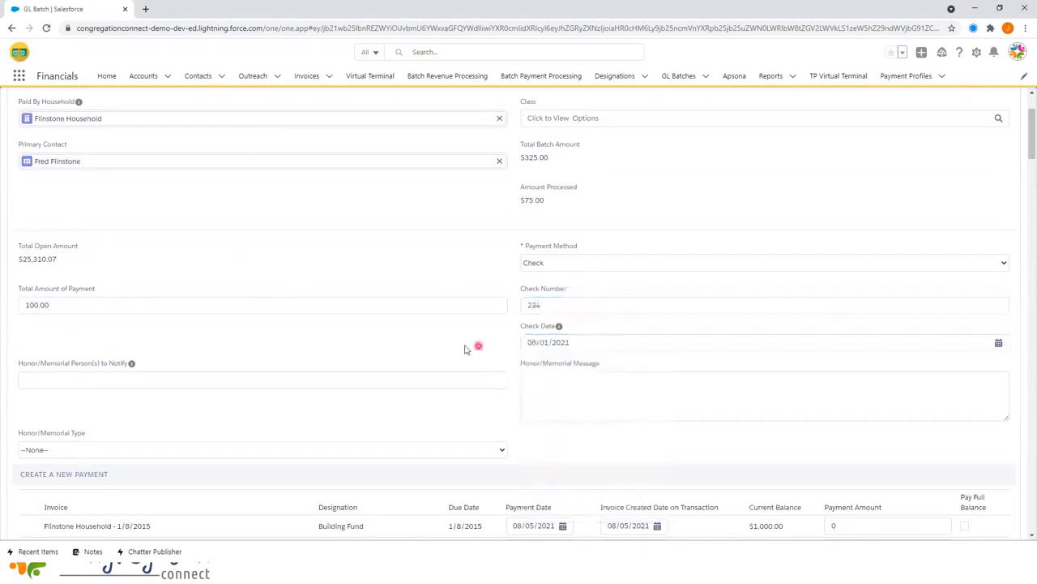
# - Add the honoree to notify, a Mazal Tov message, and set Honor/Memorial Type to Honor
pyautogui.click(196, 376)
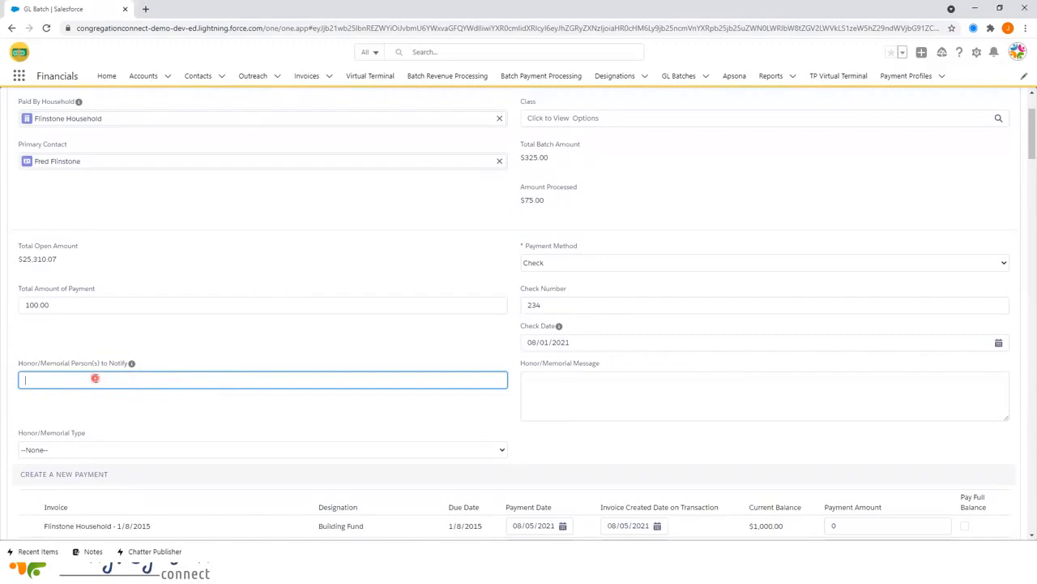
pyautogui.scroll(-1, 222, 366)
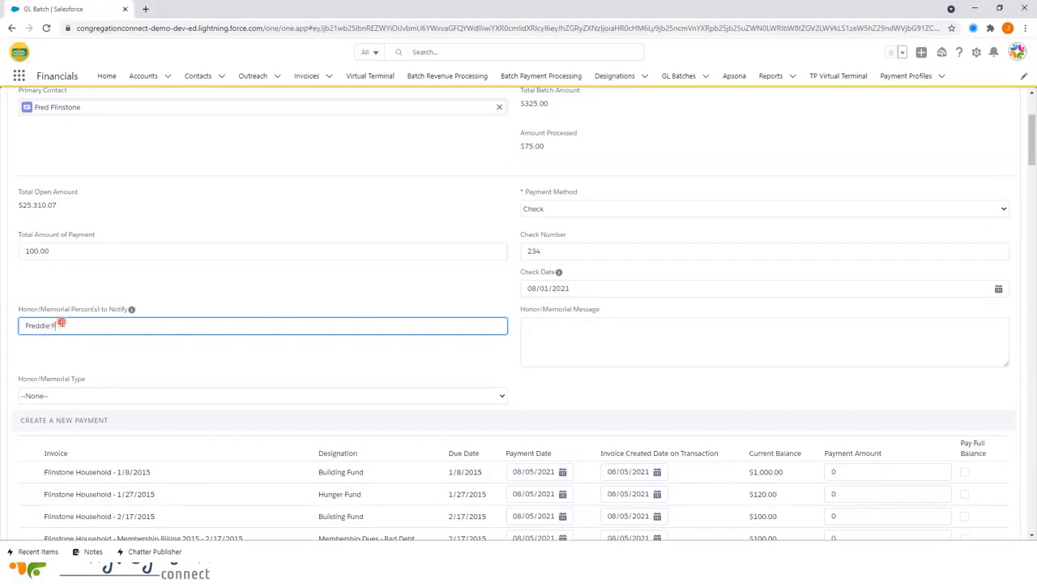
pyautogui.press('Tab')
pyautogui.write('Ma')
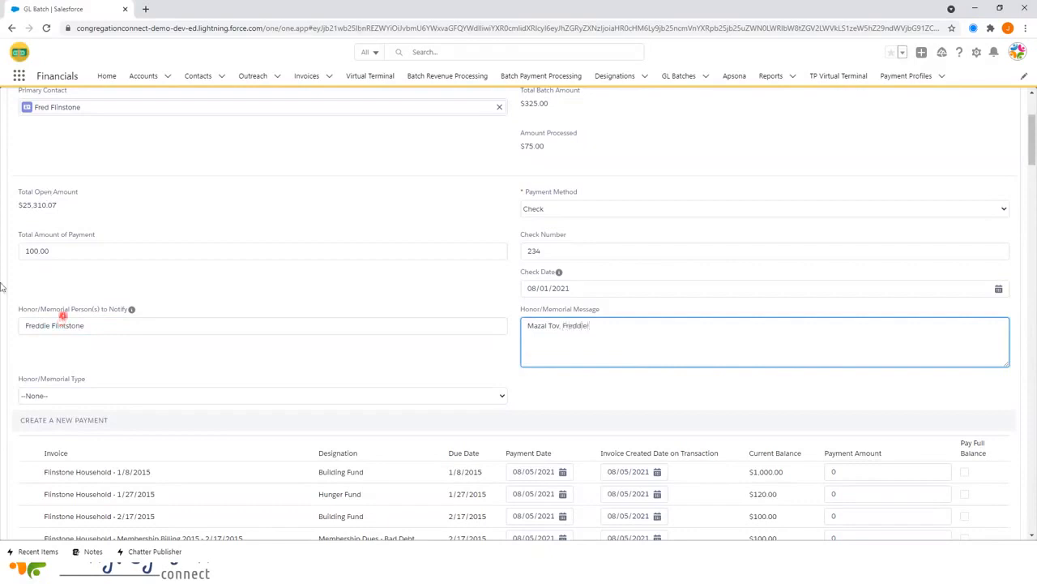
pyautogui.click(229, 394)
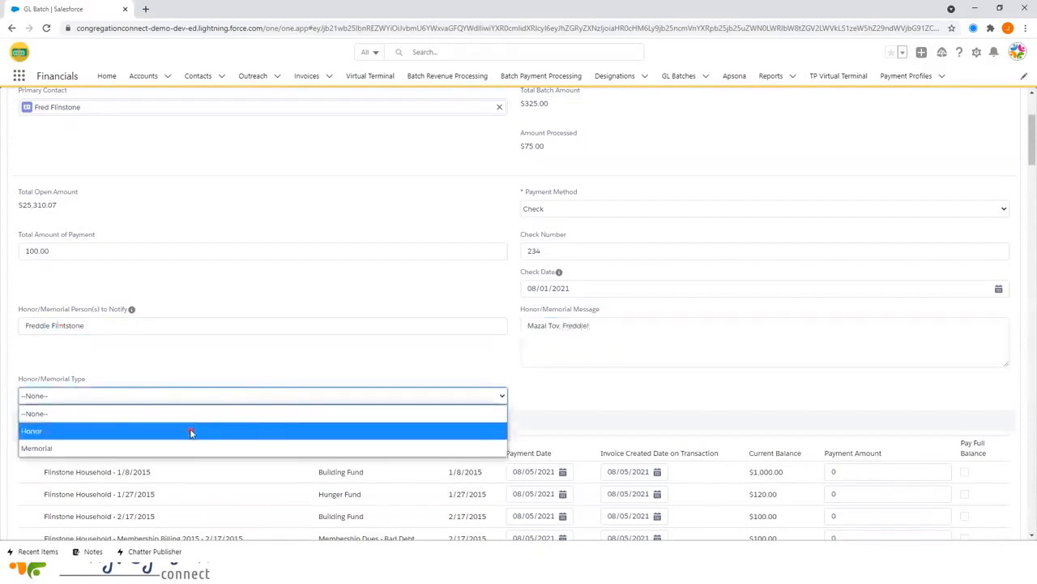
pyautogui.click(192, 431)
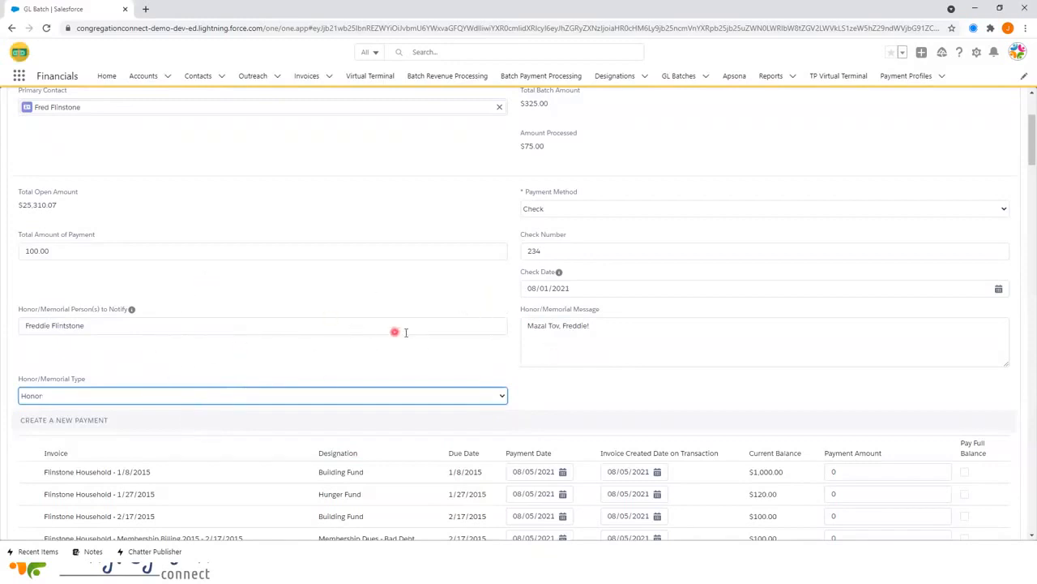
pyautogui.click(605, 332)
pyautogui.scroll(-2, 599, 333)
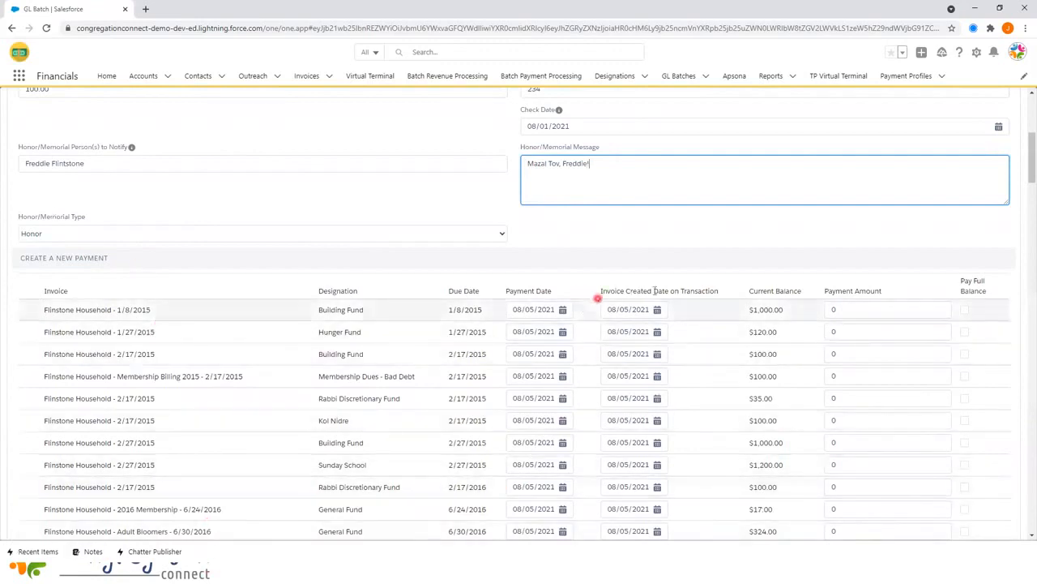
pyautogui.scroll(-10, 598, 299)
pyautogui.scroll(-15, 650, 356)
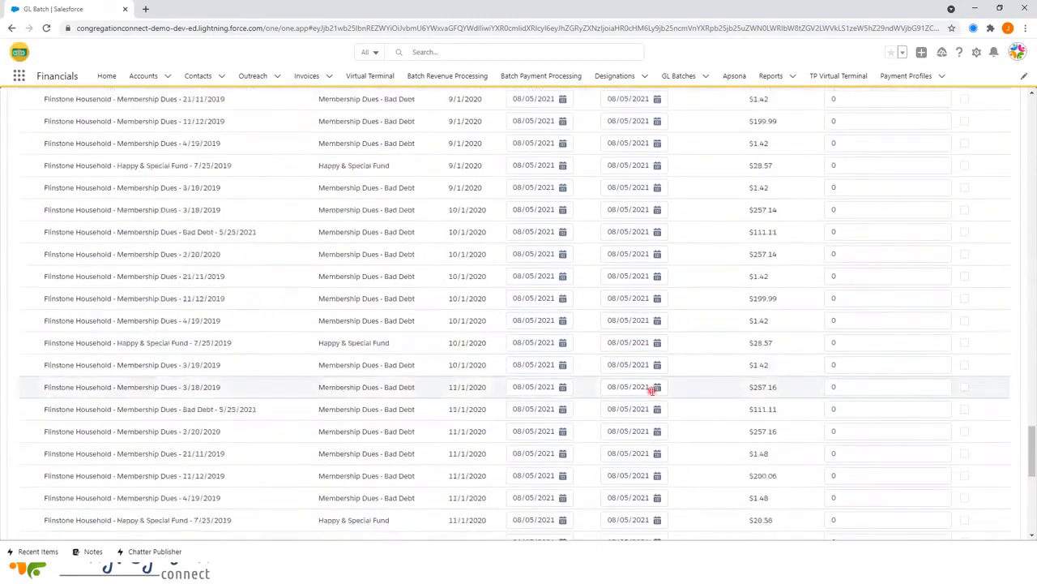
pyautogui.scroll(-10, 653, 389)
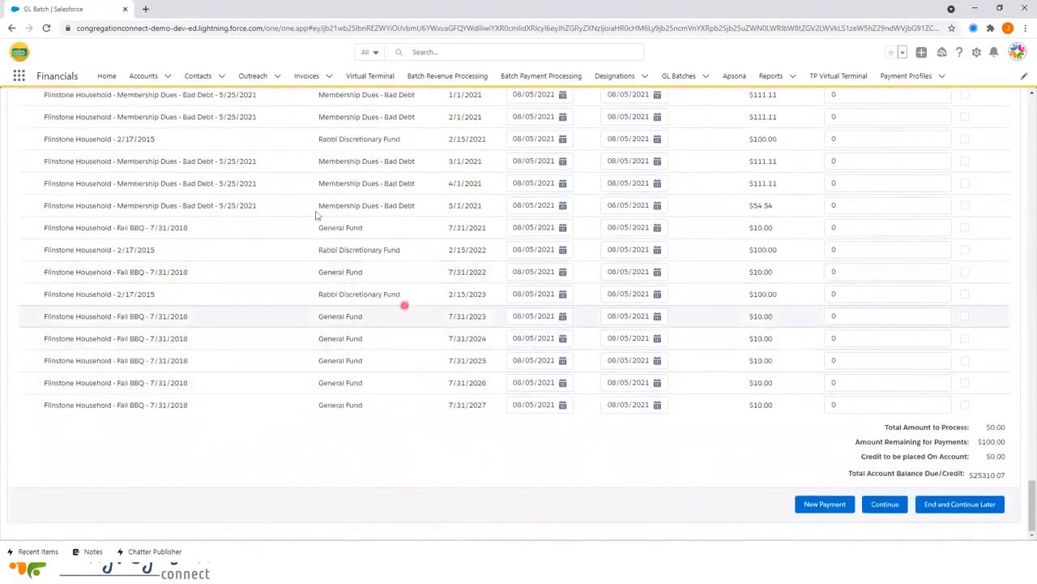
# - Add a Happy & Special Fund payment line carrying a 100.00 payment amount
pyautogui.click(823, 505)
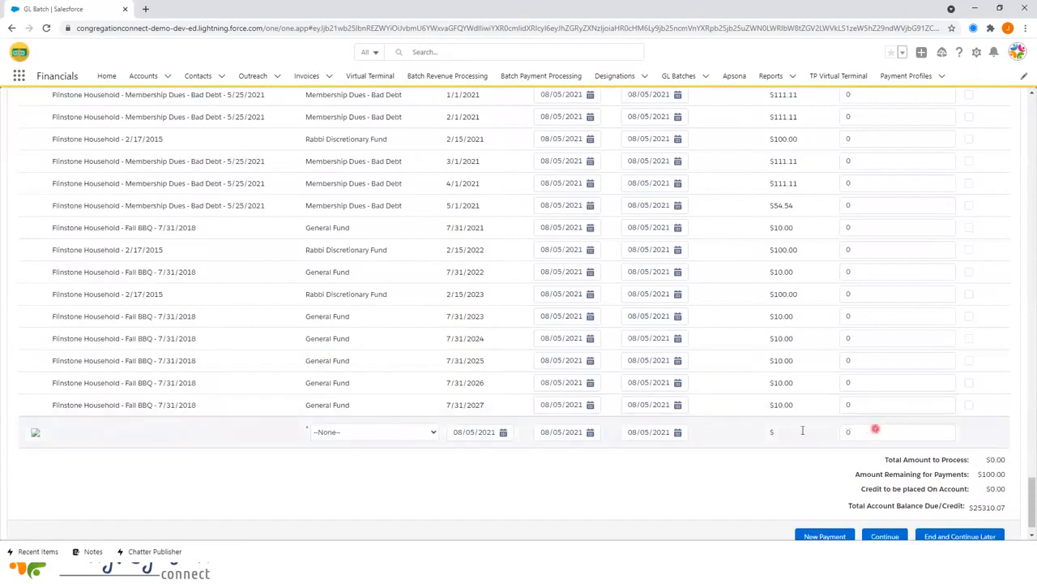
pyautogui.click(372, 433)
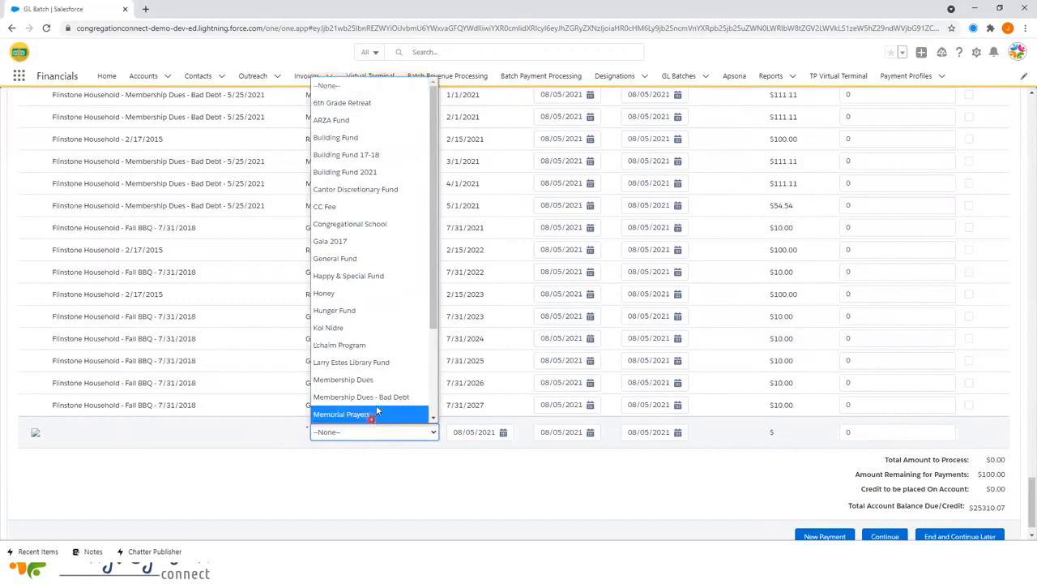
pyautogui.click(391, 280)
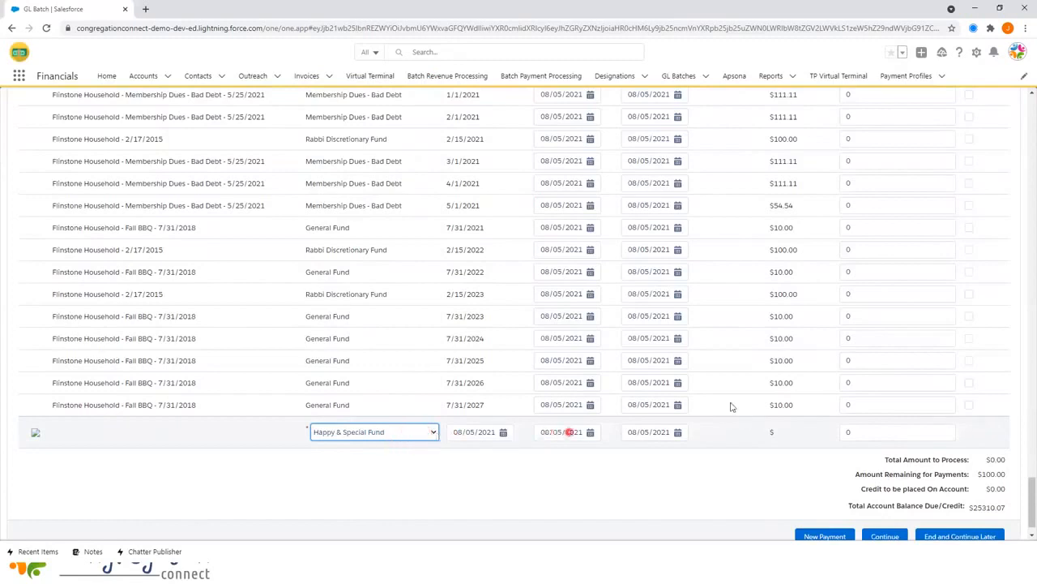
pyautogui.click(851, 432)
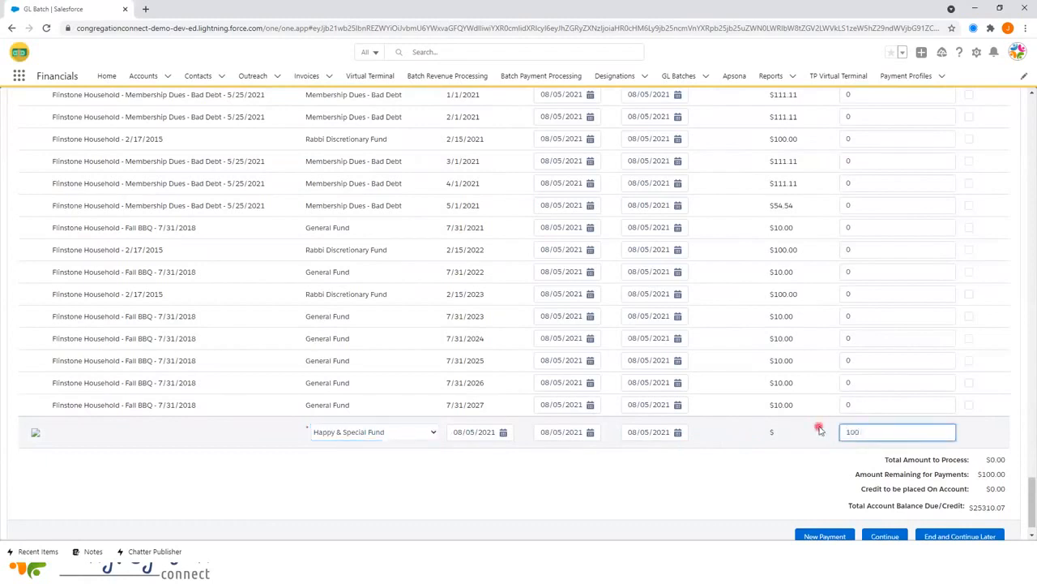
pyautogui.click(802, 484)
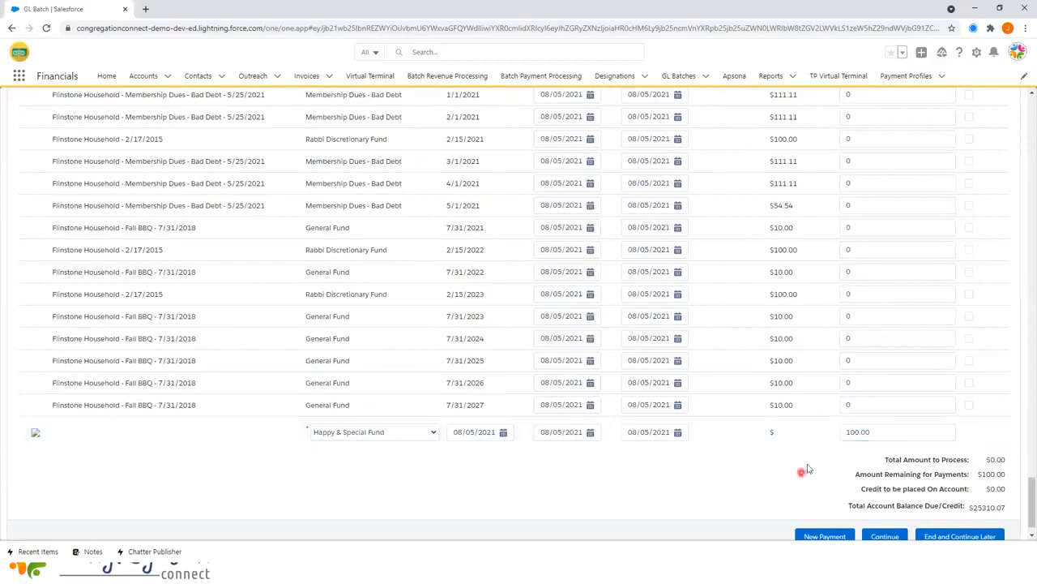
pyautogui.scroll(-1, 805, 466)
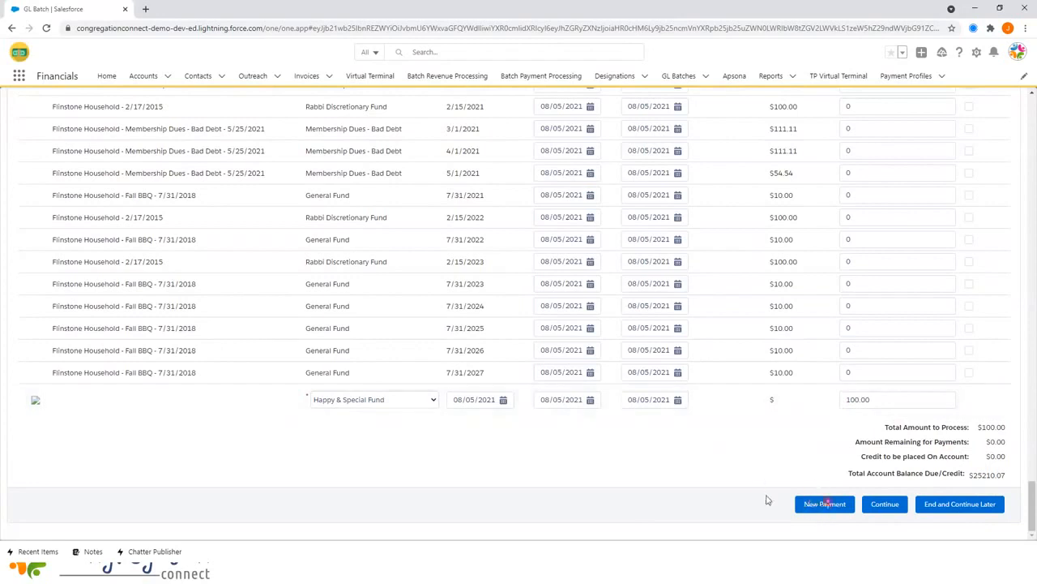
# - Save the payment, then choose the searched household as payer on the new Create Payment form
pyautogui.click(886, 504)
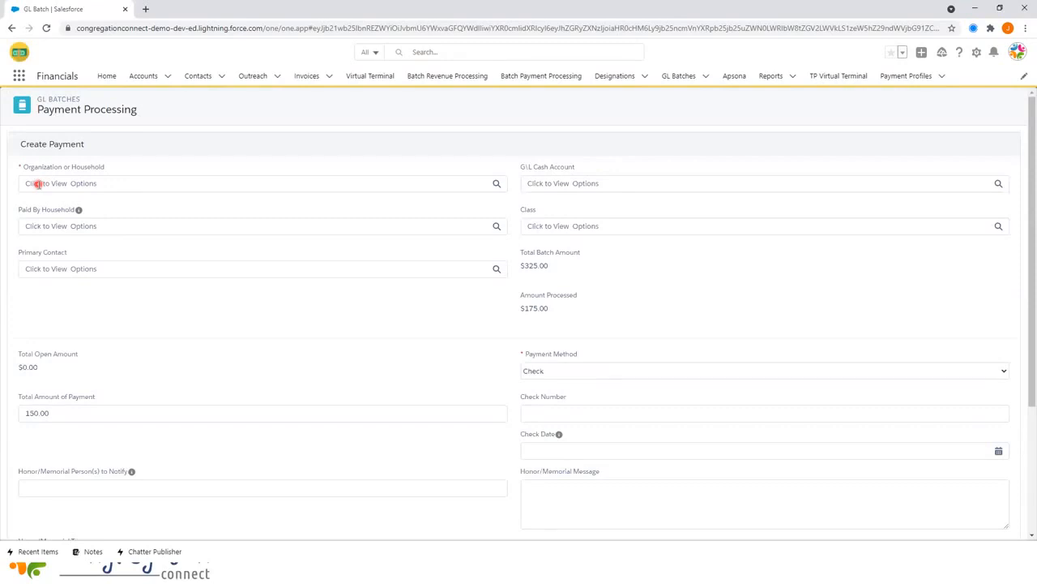
pyautogui.click(37, 184)
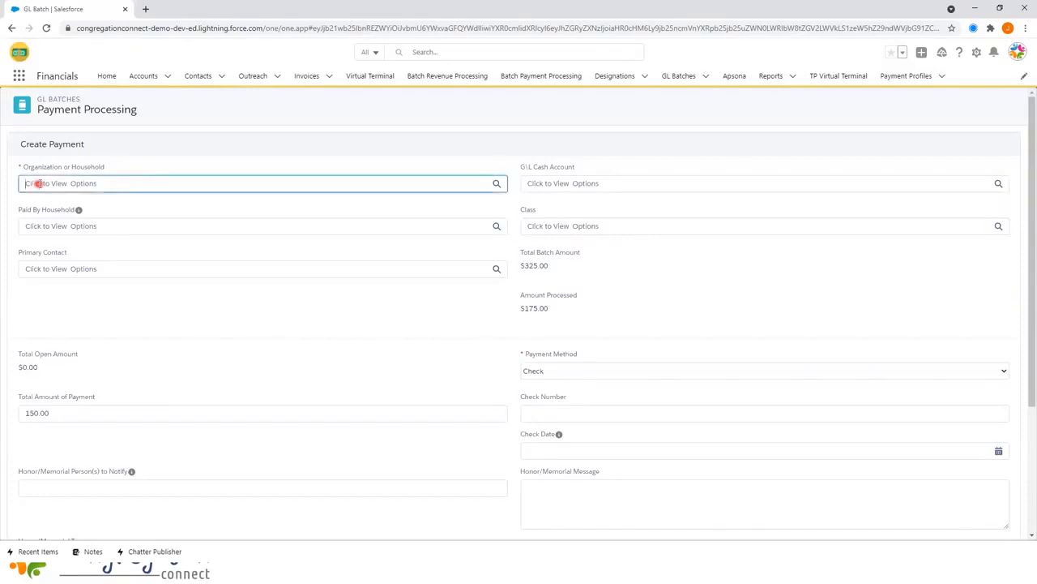
pyautogui.write('smith')
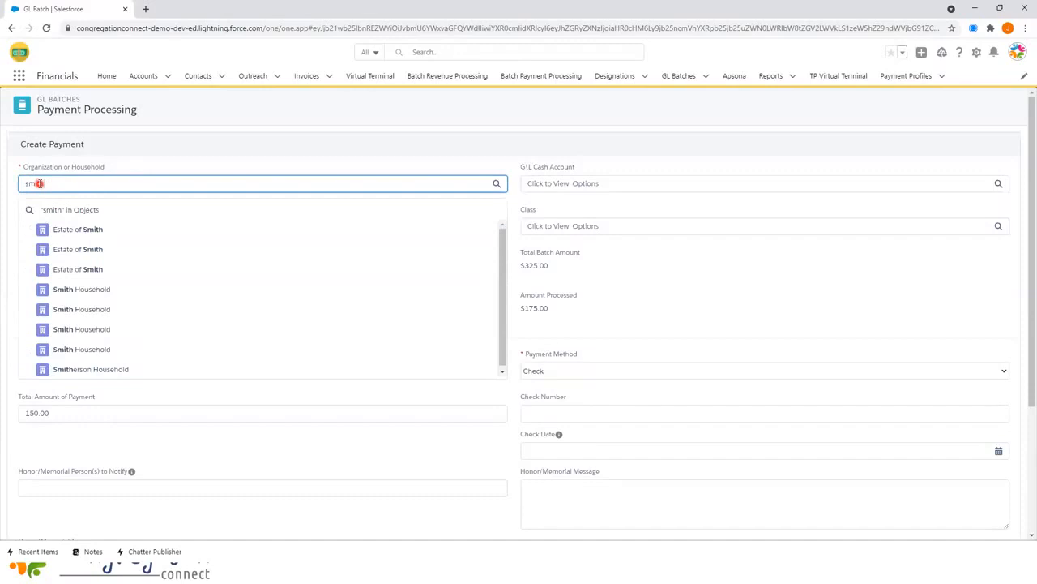
pyautogui.scroll(-1, 36, 186)
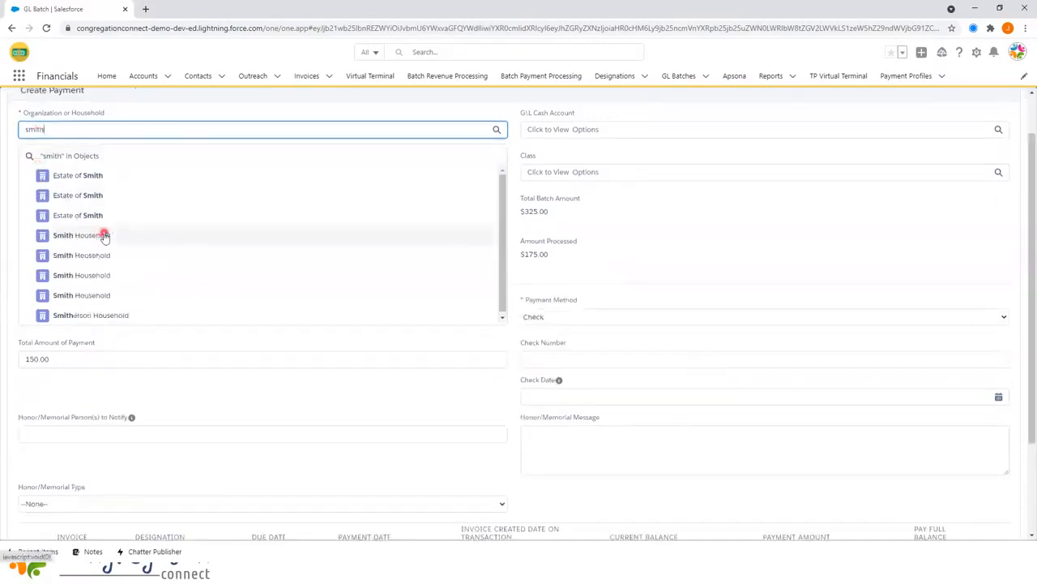
pyautogui.click(496, 130)
pyautogui.click(497, 130)
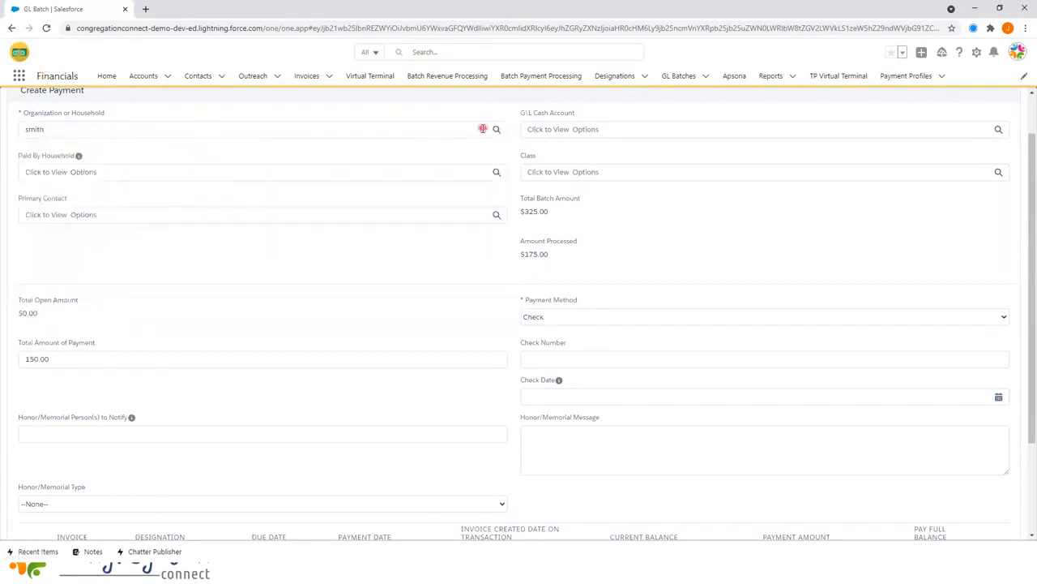
pyautogui.click(497, 130)
pyautogui.click(454, 155)
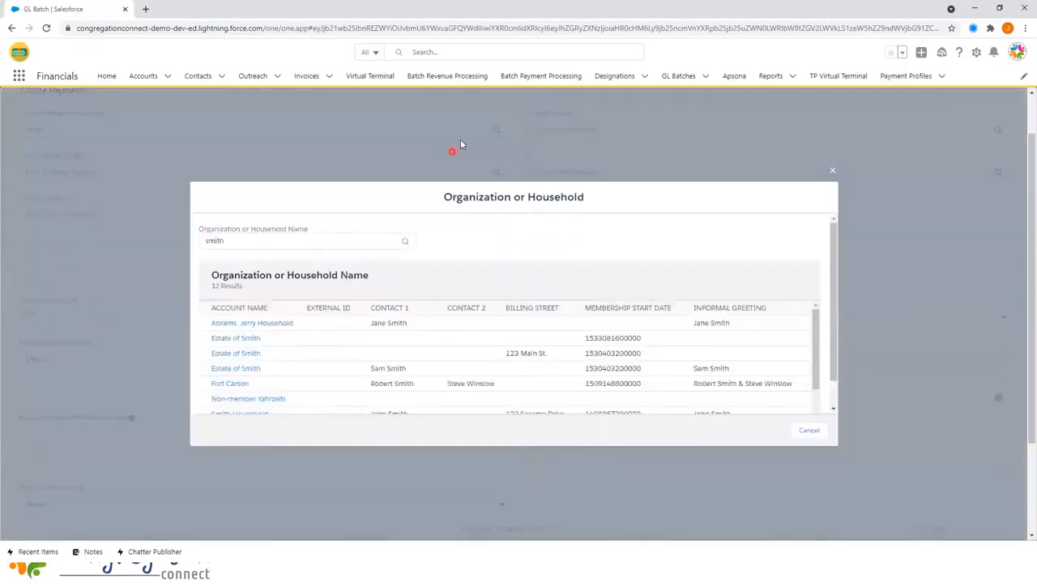
pyautogui.scroll(-1, 419, 248)
pyautogui.scroll(-3, 308, 287)
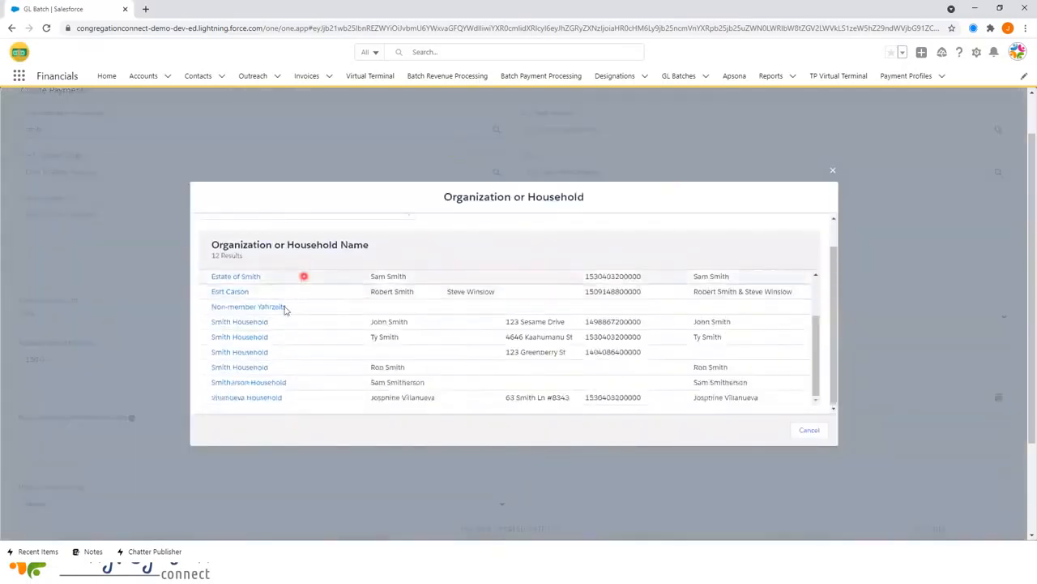
pyautogui.click(242, 322)
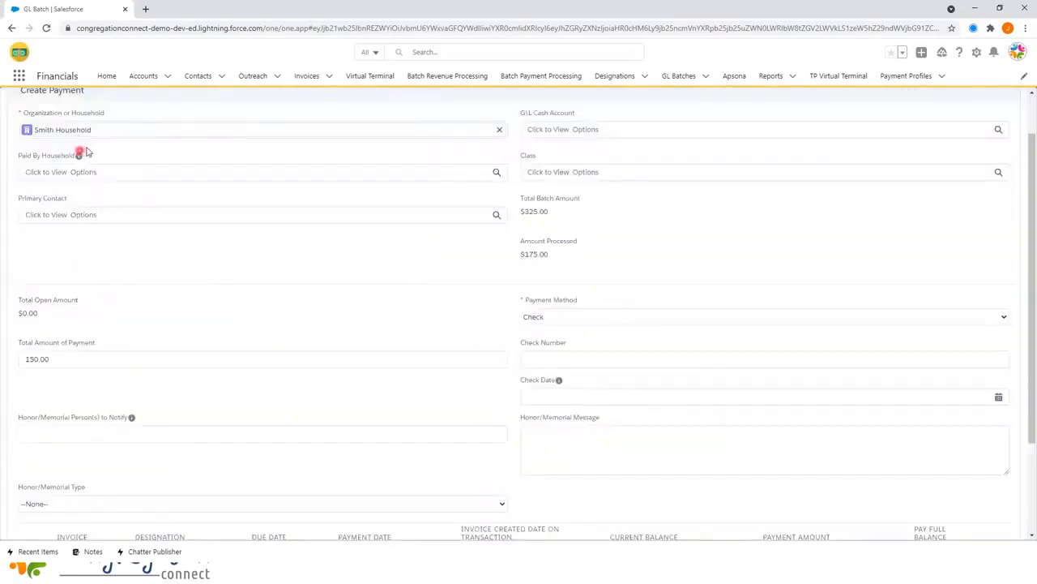
# - Record the 150.00 Smith Household payment as check 456 dated 08/01/2021
pyautogui.scroll(1, 101, 214)
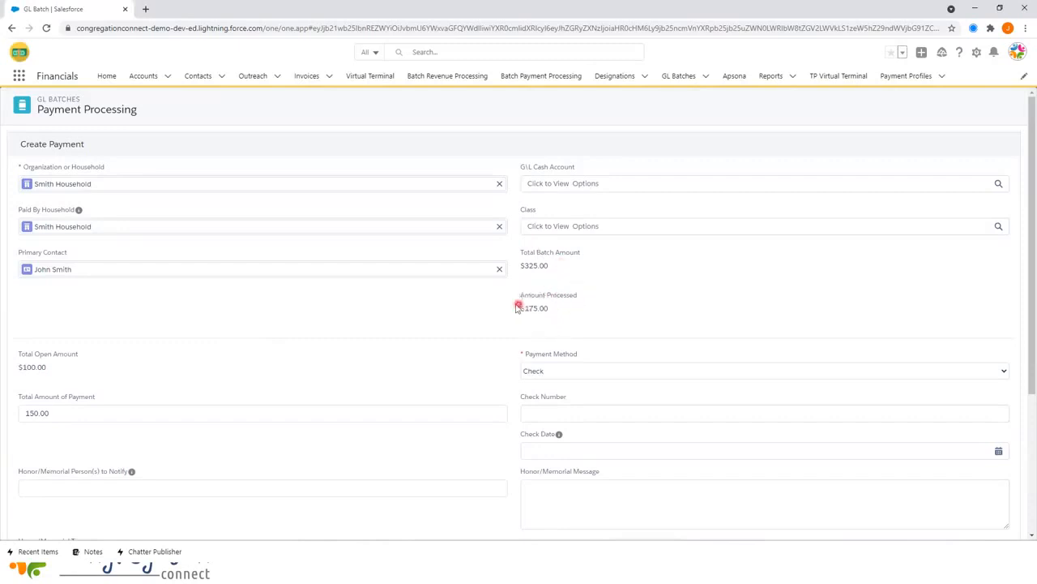
pyautogui.scroll(-2, 194, 291)
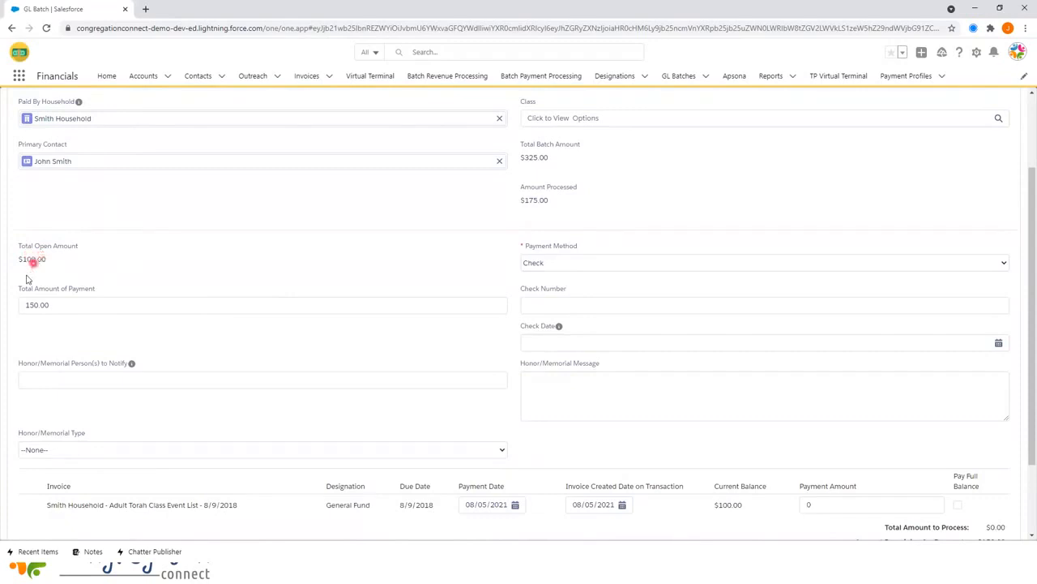
pyautogui.click(69, 302)
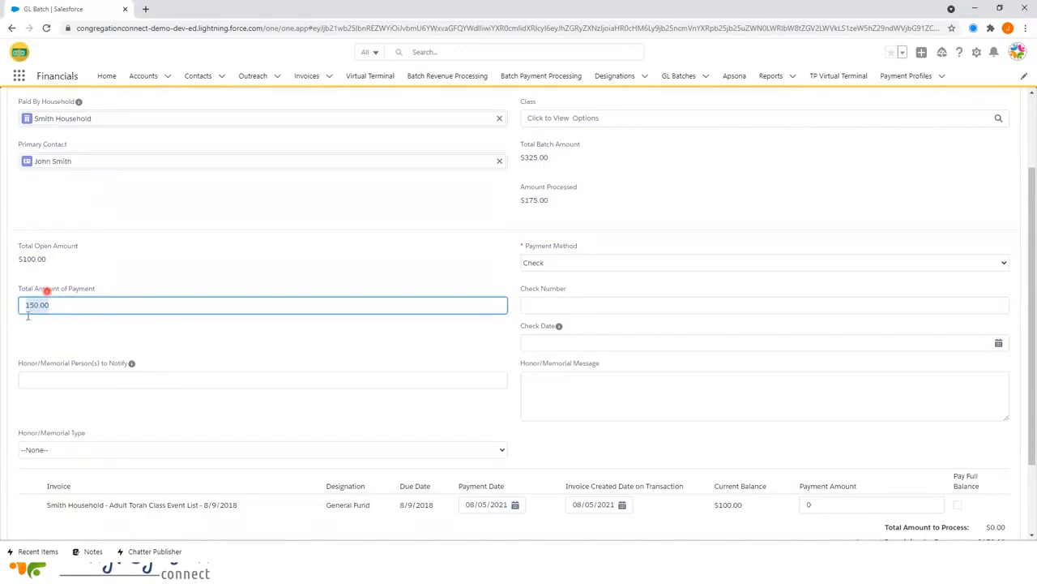
pyautogui.click(543, 303)
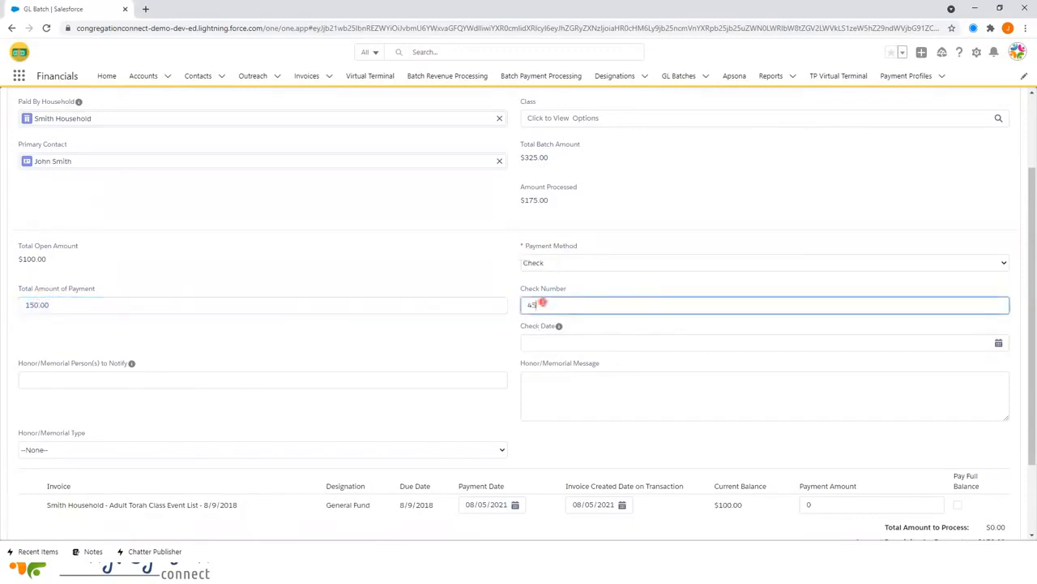
pyautogui.write('456')
pyautogui.click(540, 340)
pyautogui.click(535, 405)
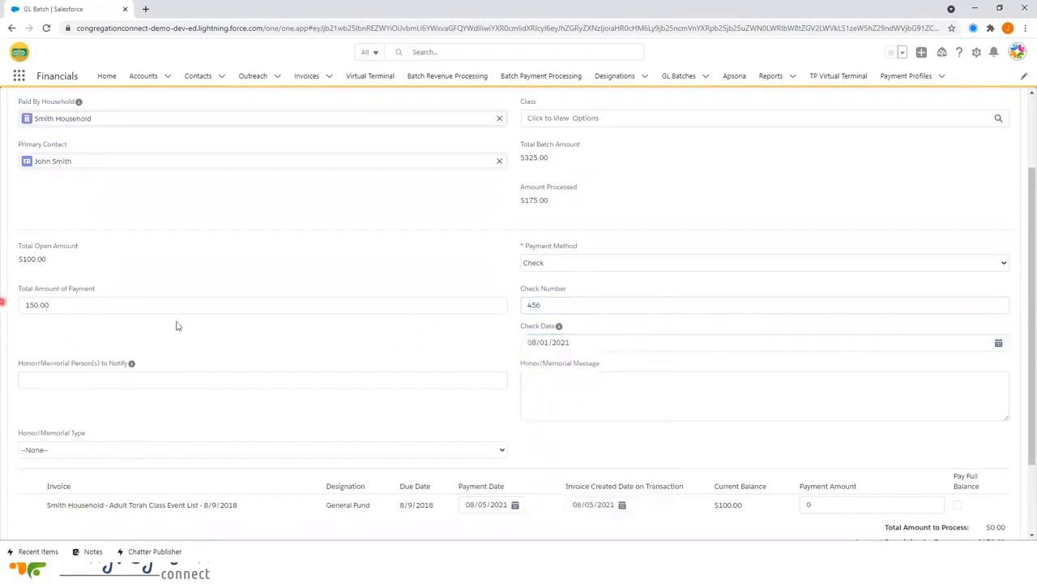
pyautogui.scroll(-2, 126, 320)
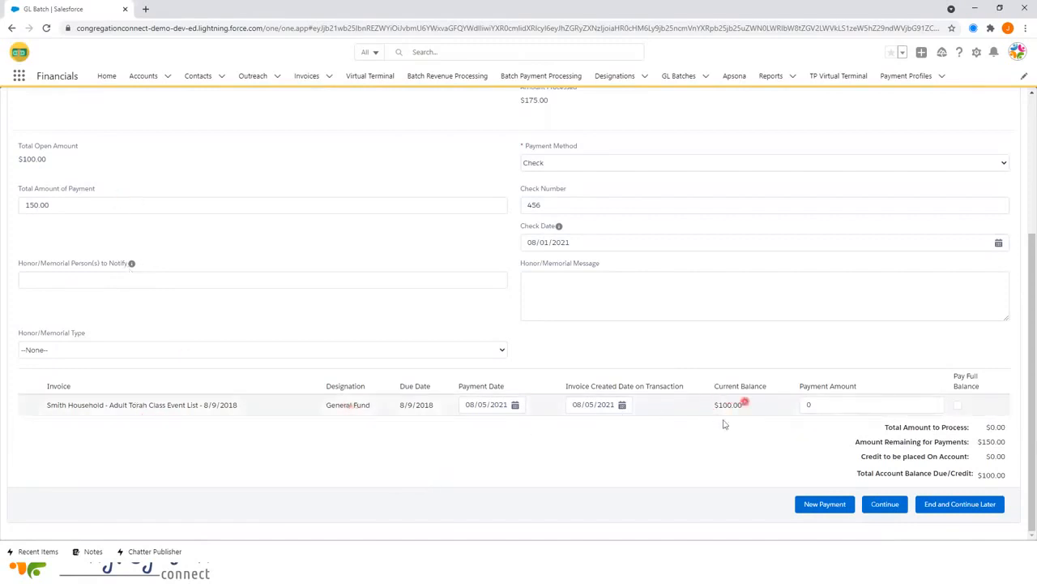
# - Apply the full $100.00 to the Adult Torah Class invoice and add a blank payment line
pyautogui.click(958, 406)
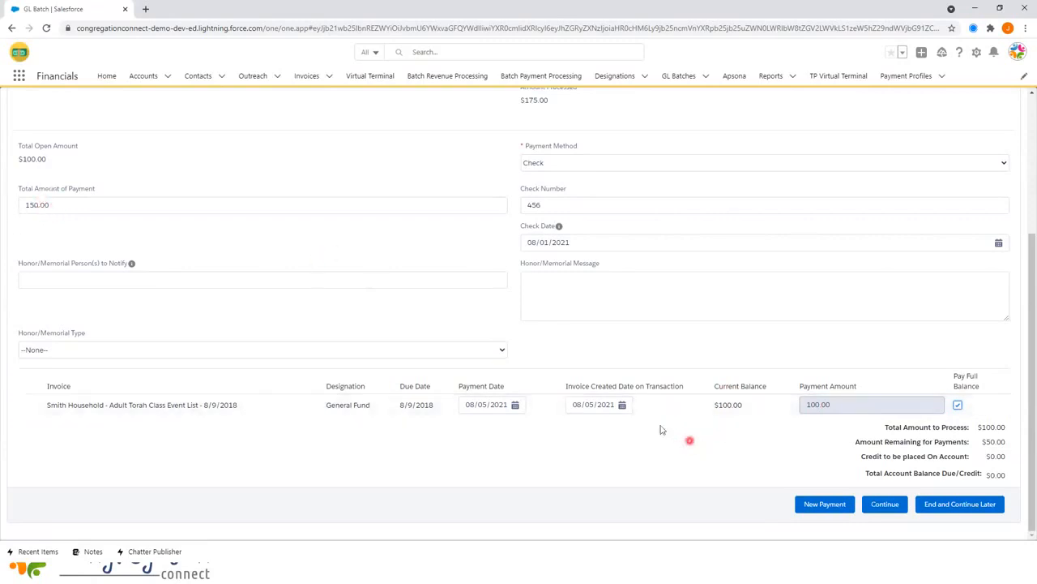
pyautogui.click(812, 506)
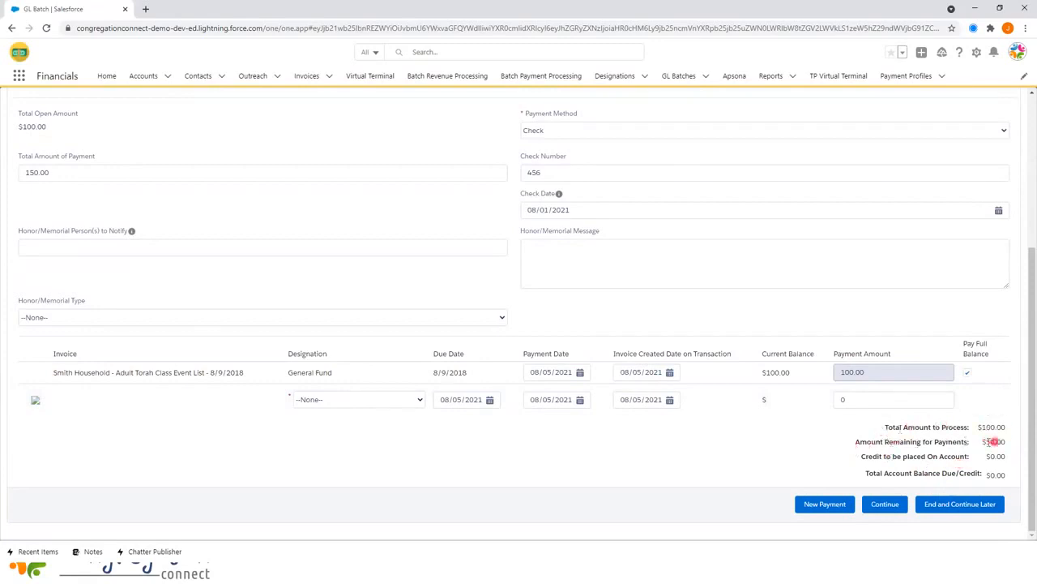
# - Designate the new payment line On Account with an amount of 50.00
pyautogui.click(329, 401)
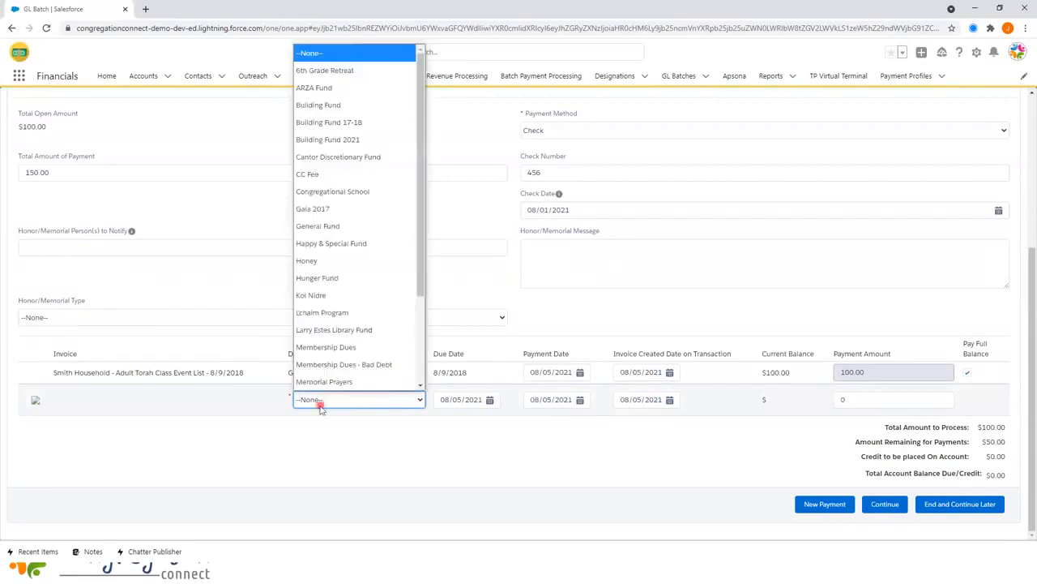
pyautogui.scroll(-1, 344, 392)
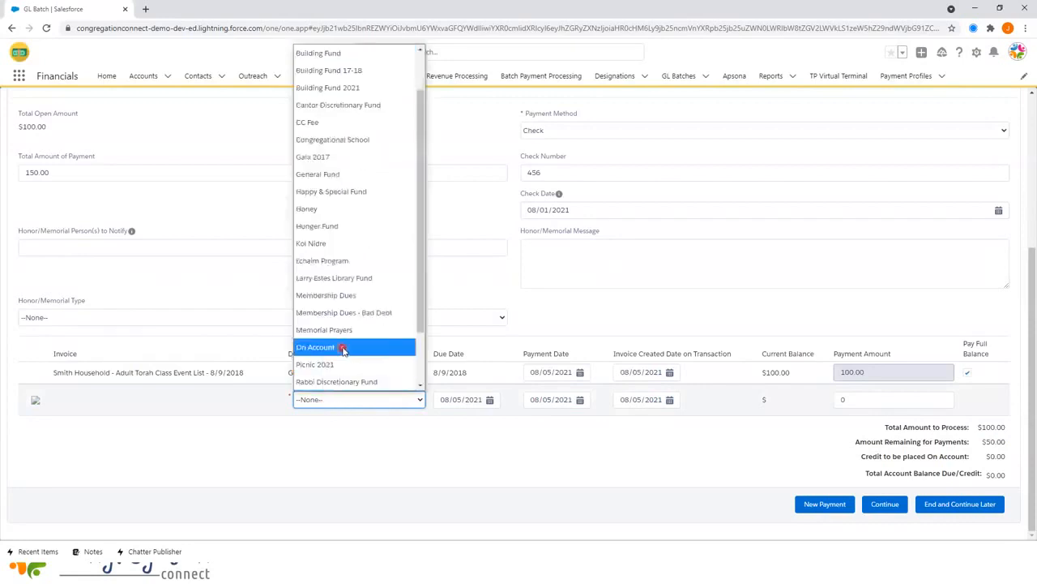
pyautogui.click(344, 348)
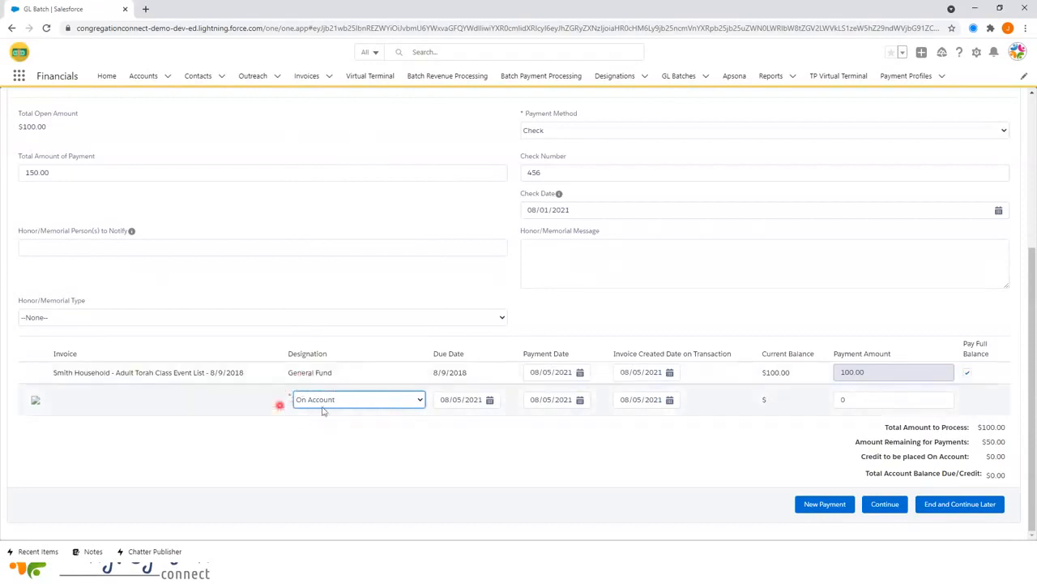
pyautogui.click(872, 400)
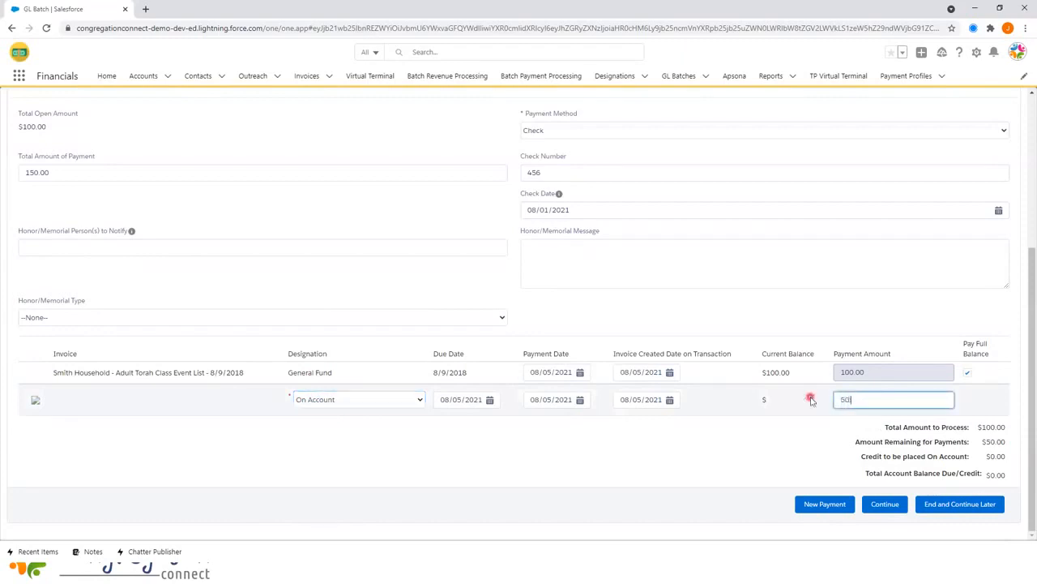
pyautogui.click(829, 456)
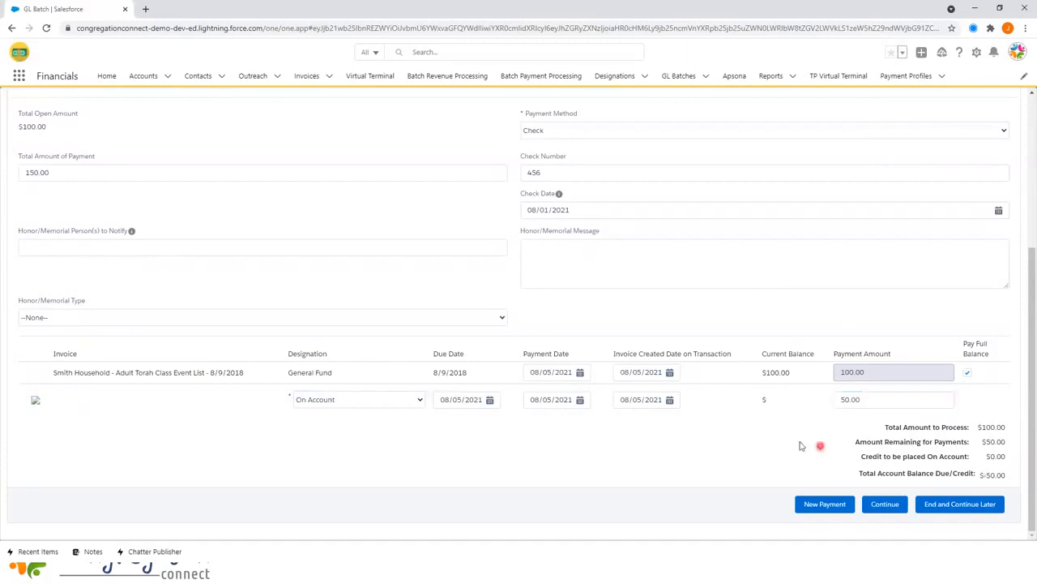
# - Complete the Smith payment so batch GL-1754 closes, then open the Invoices list
pyautogui.click(892, 505)
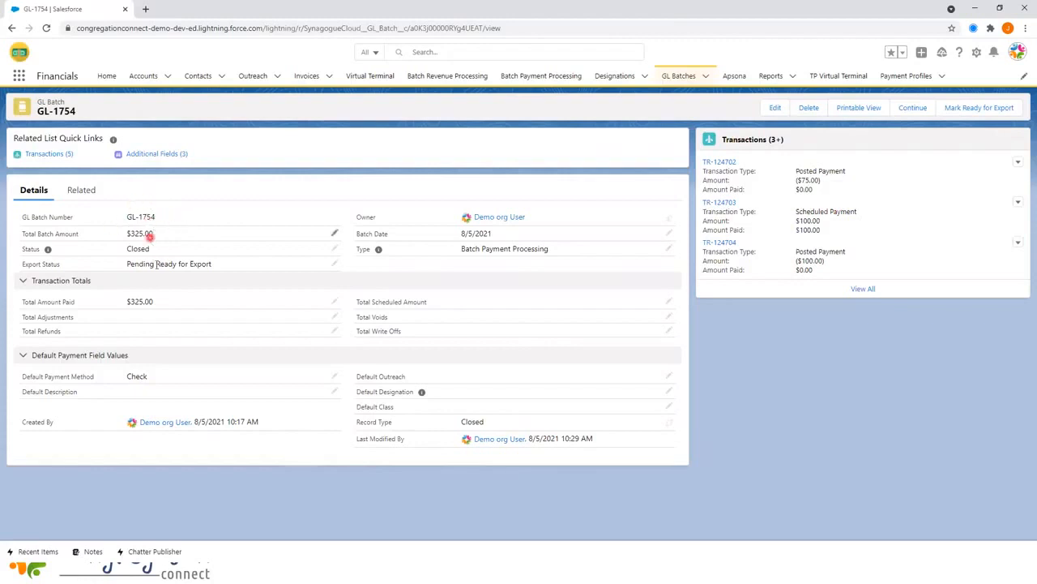
pyautogui.click(328, 76)
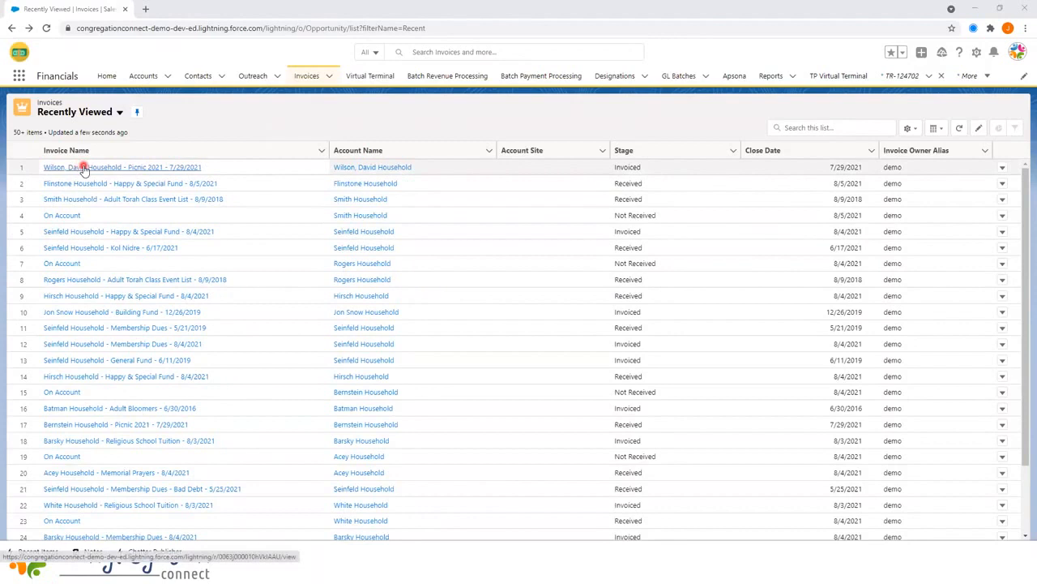
pyautogui.click(83, 168)
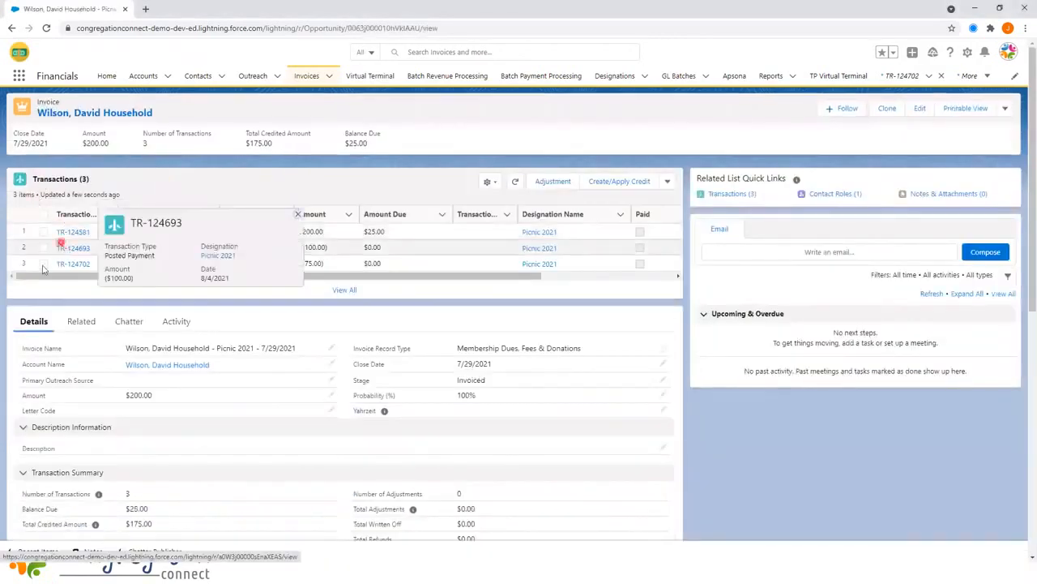
pyautogui.moveTo(81, 268)
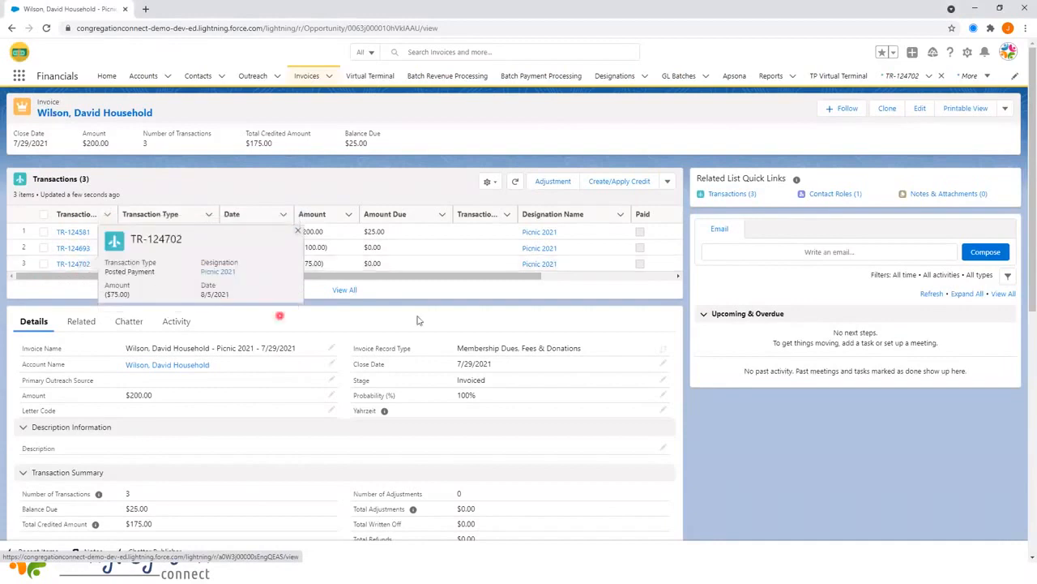
pyautogui.click(73, 266)
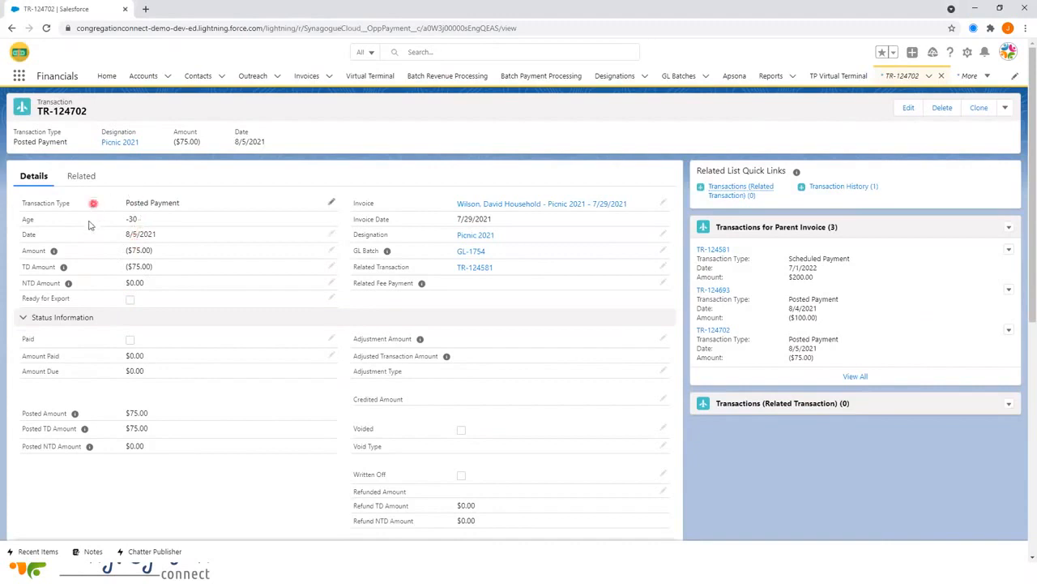
pyautogui.scroll(-5, 116, 194)
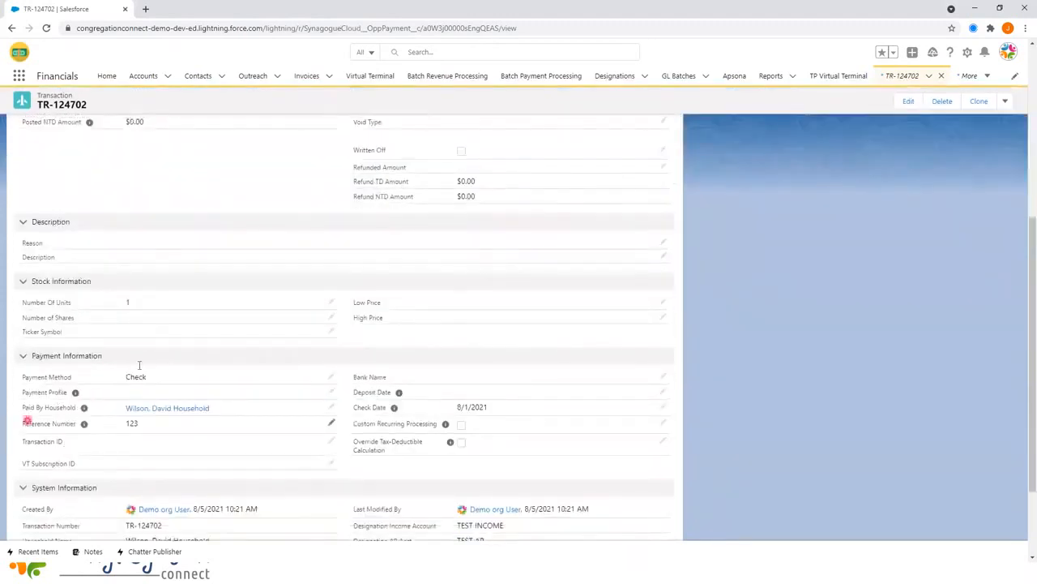
pyautogui.scroll(3, 132, 243)
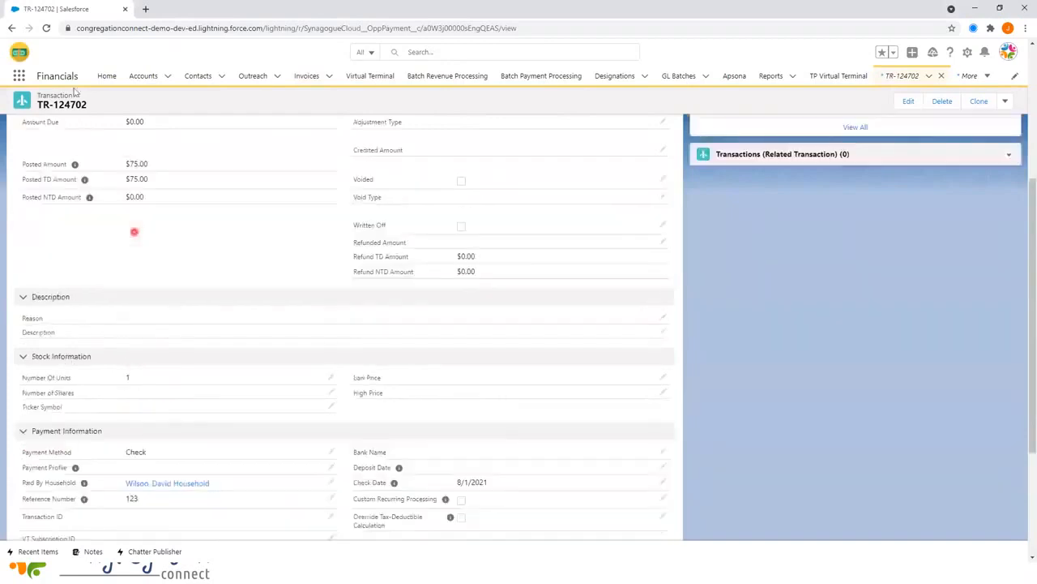
pyautogui.click(11, 28)
pyautogui.click(11, 28)
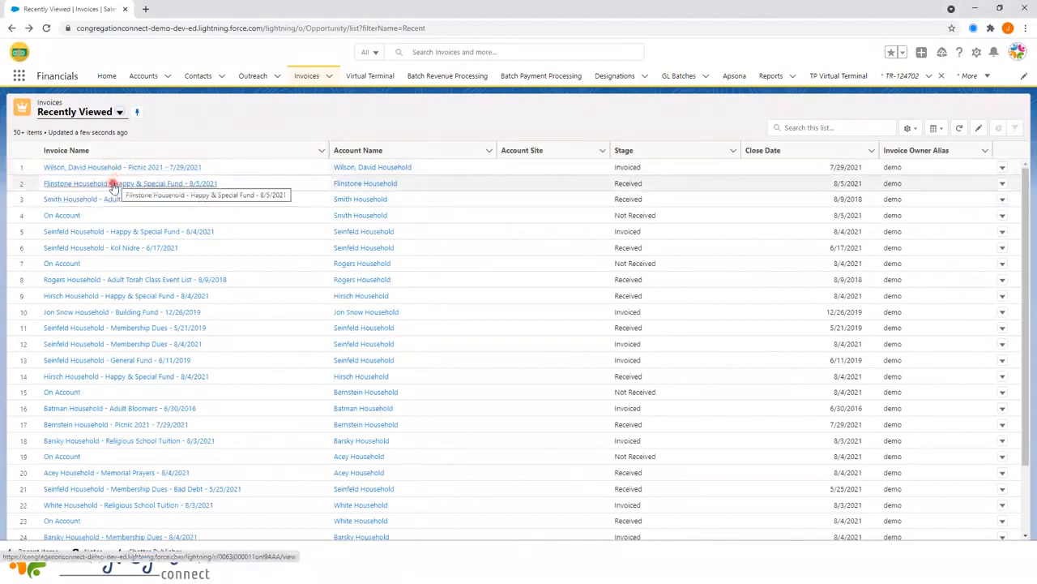
pyautogui.click(113, 185)
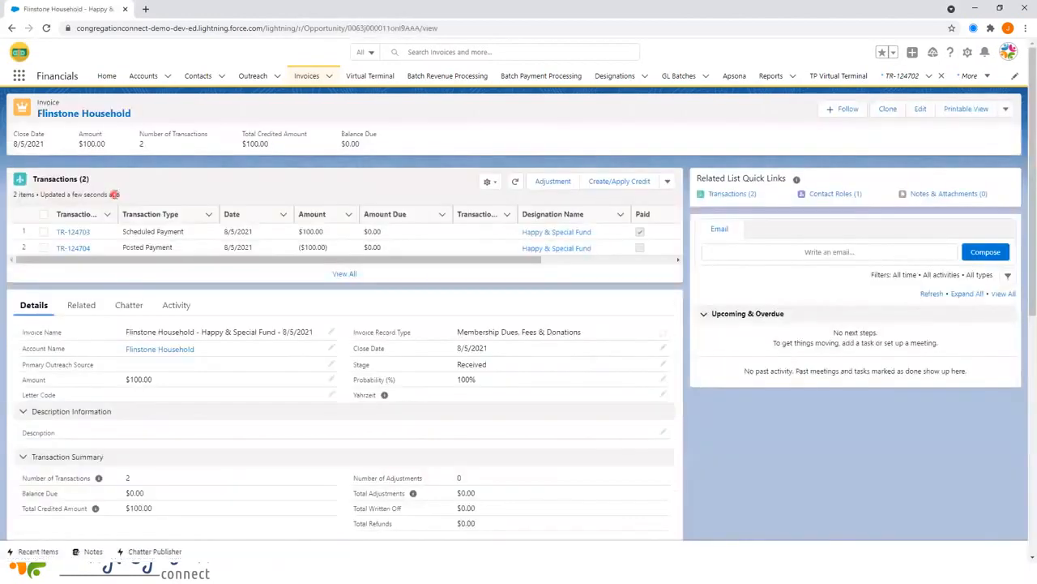
pyautogui.click(318, 215)
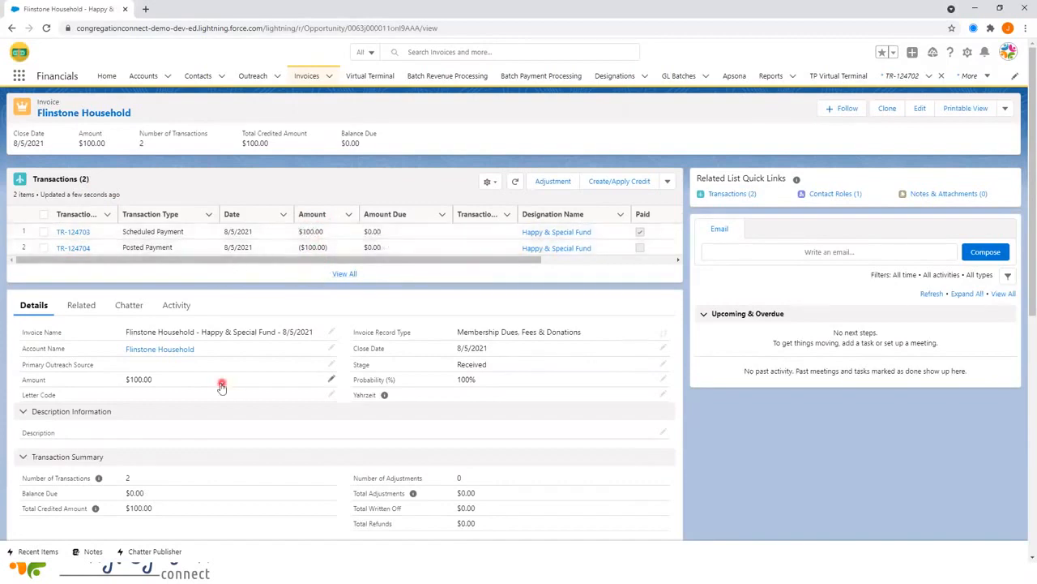
pyautogui.scroll(-5, 221, 386)
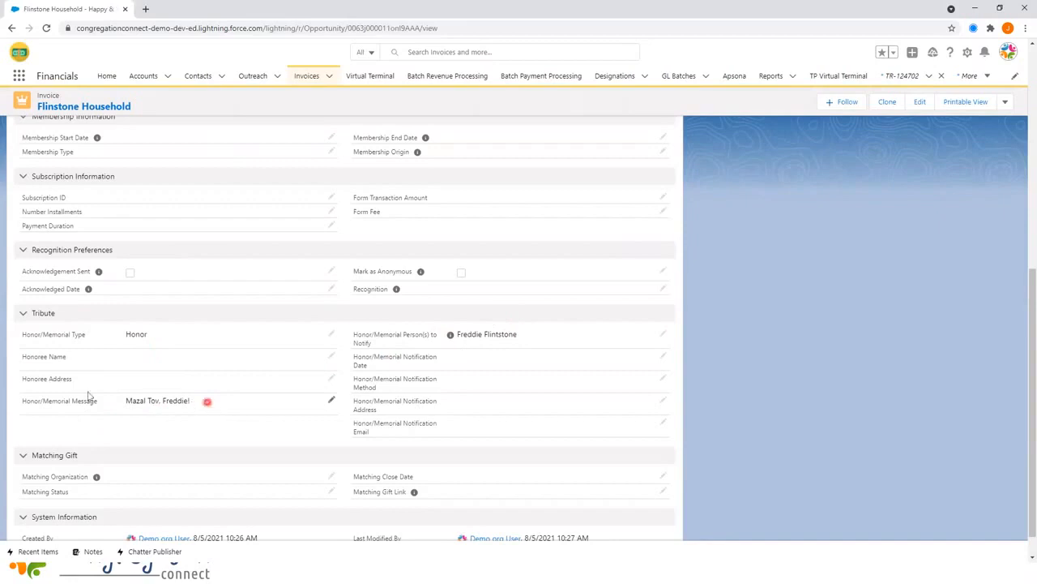
pyautogui.scroll(4, 180, 373)
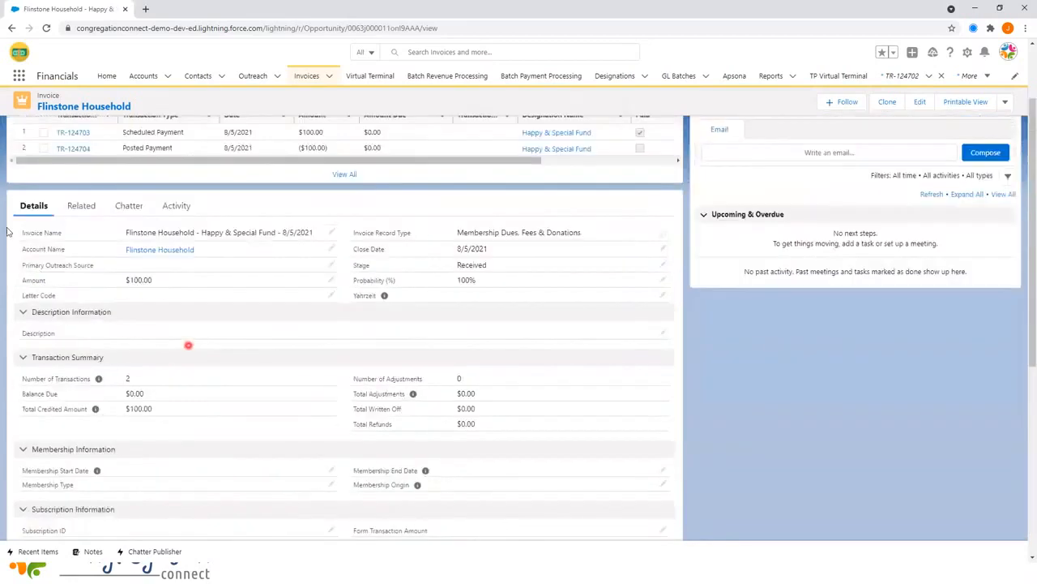
pyautogui.click(11, 28)
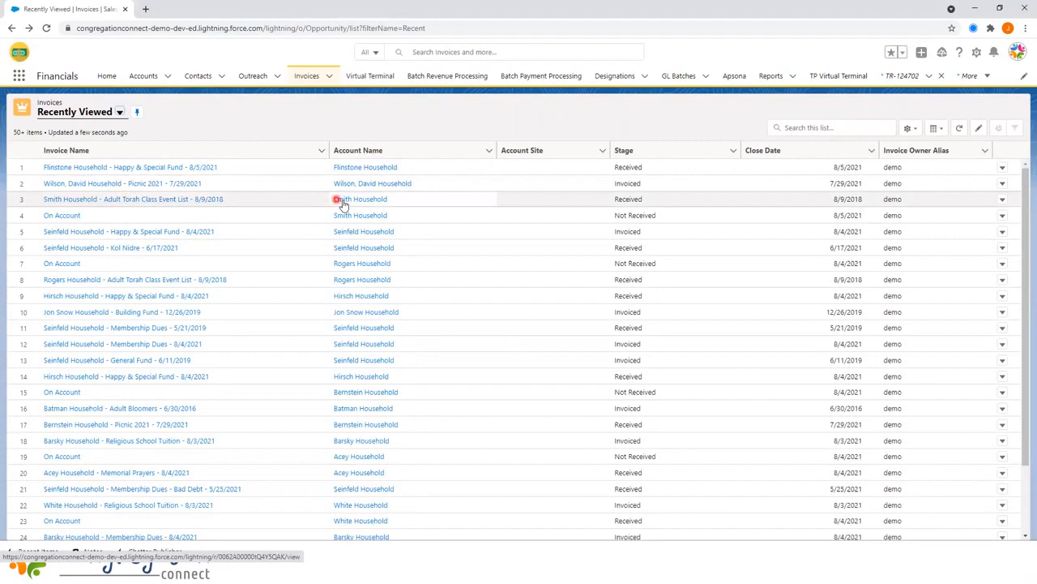
# - View the Smith Household Adult Torah Class invoice, then open its ($50.00) On Account invoice
pyautogui.click(70, 200)
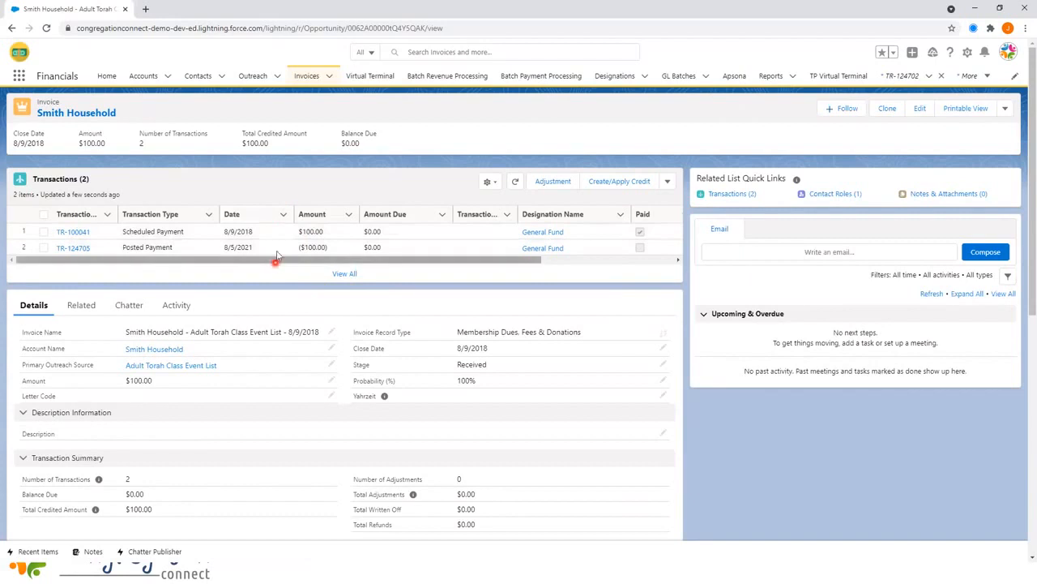
pyautogui.click(12, 28)
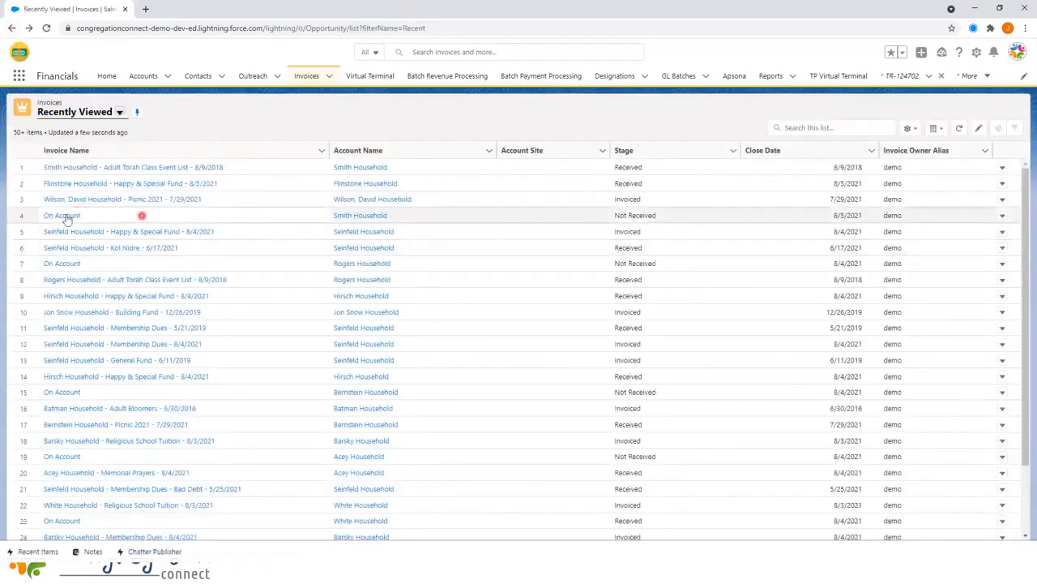
pyautogui.click(64, 214)
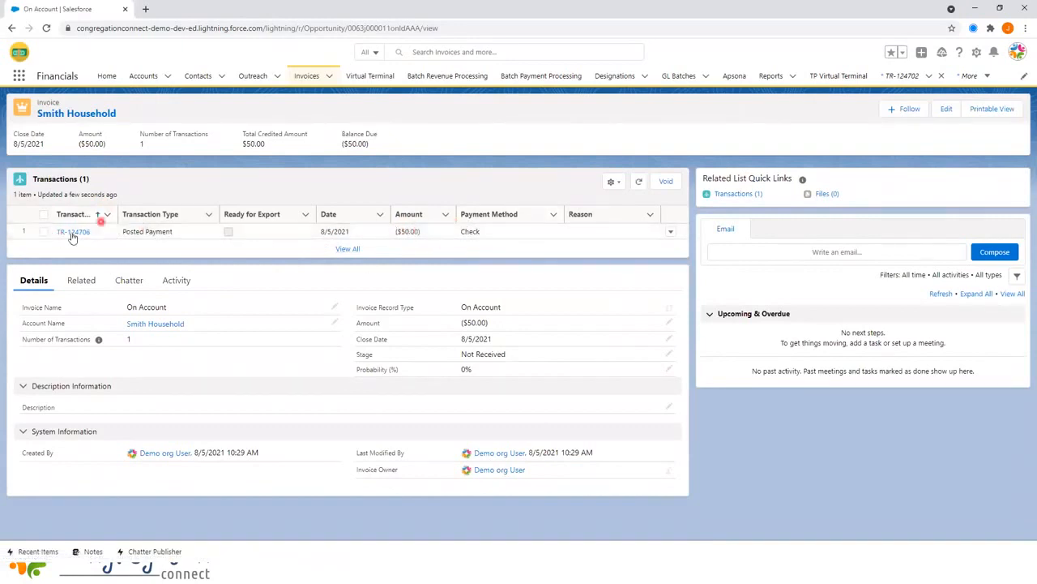
# - Review the Smith Household account record, then bring up the Virtual Terminal
pyautogui.click(67, 113)
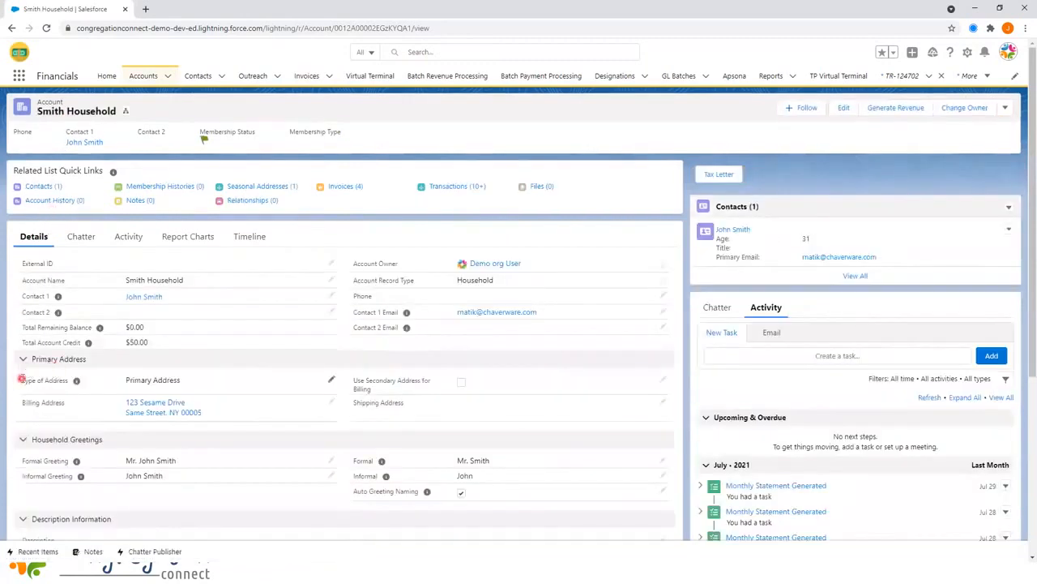
pyautogui.scroll(-1, 23, 259)
pyautogui.scroll(-2, 27, 265)
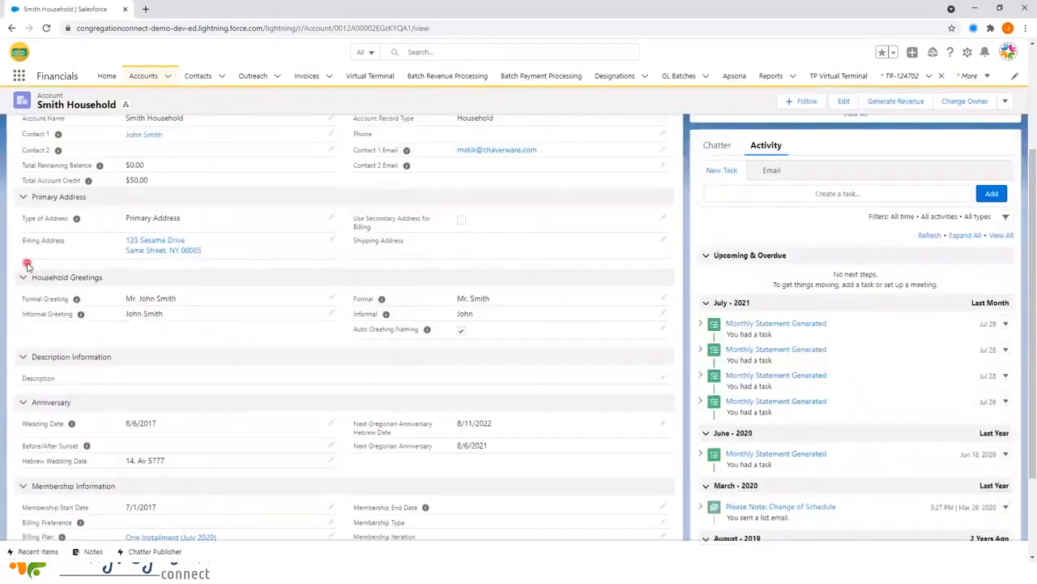
pyautogui.scroll(1, 29, 263)
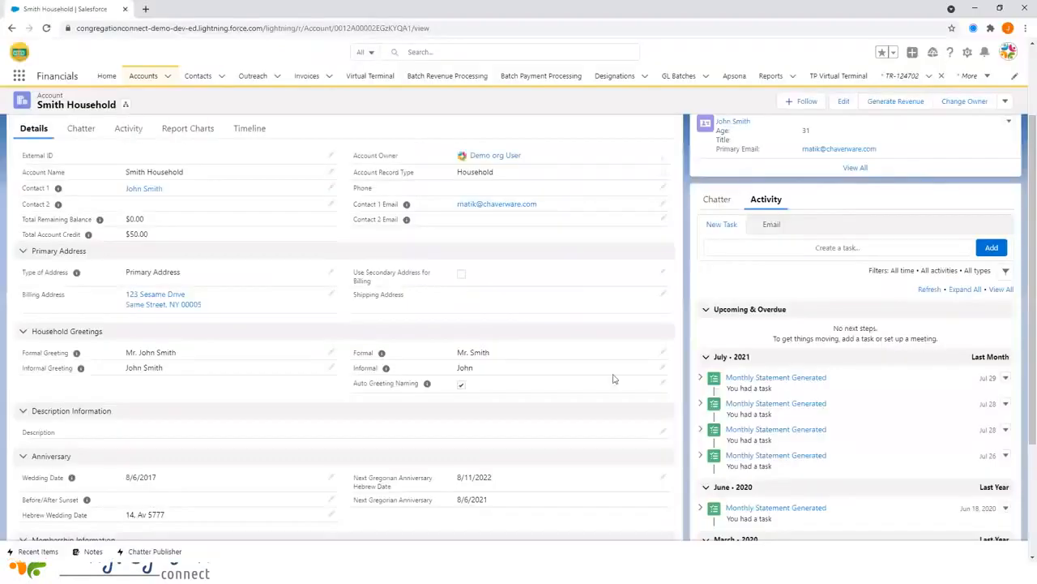
pyautogui.click(369, 76)
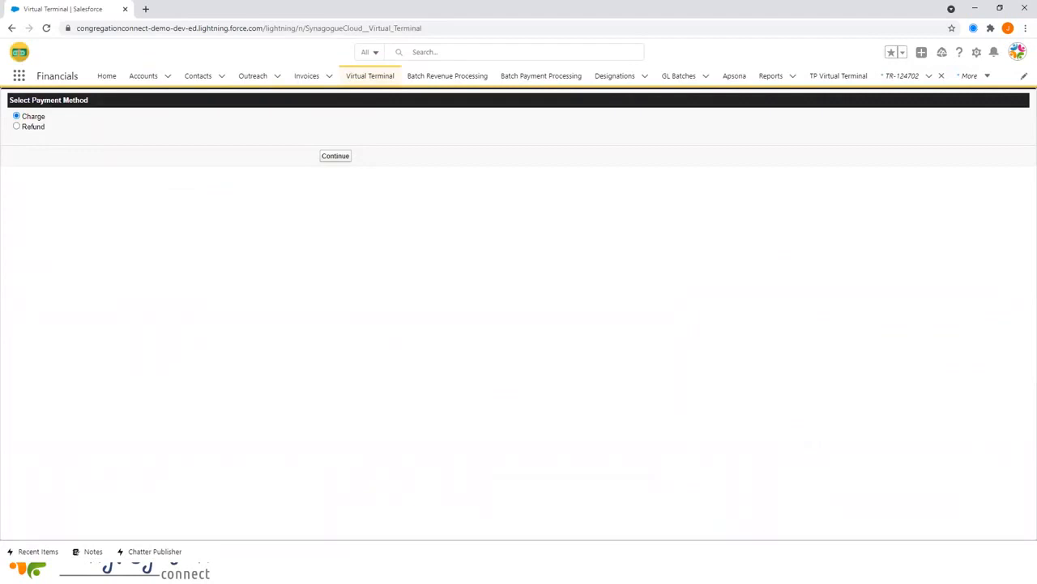
# - Start a charge for Feldman Household, paid by the household with its details auto-filled
pyautogui.click(325, 160)
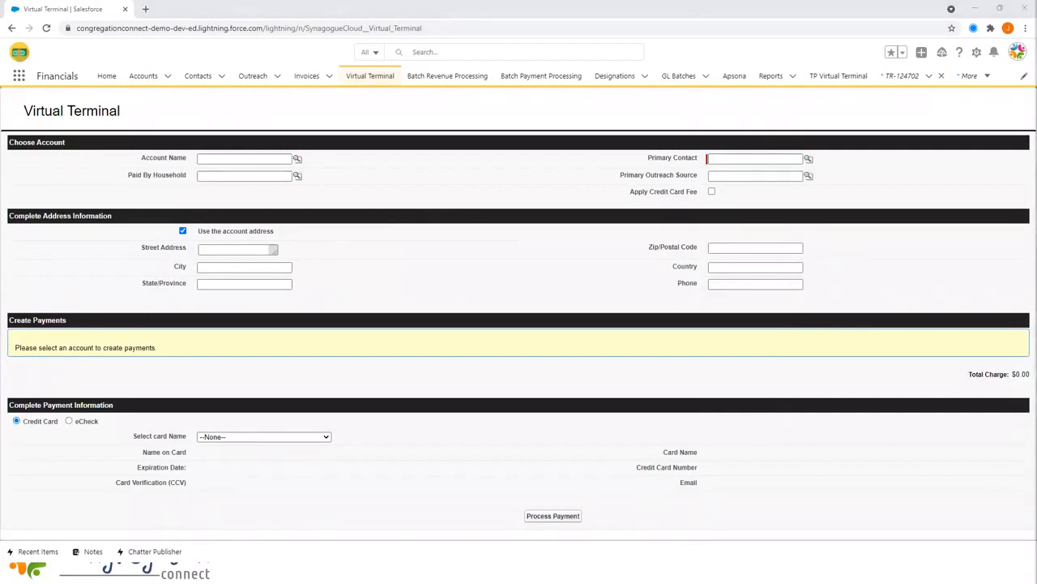
pyautogui.click(261, 160)
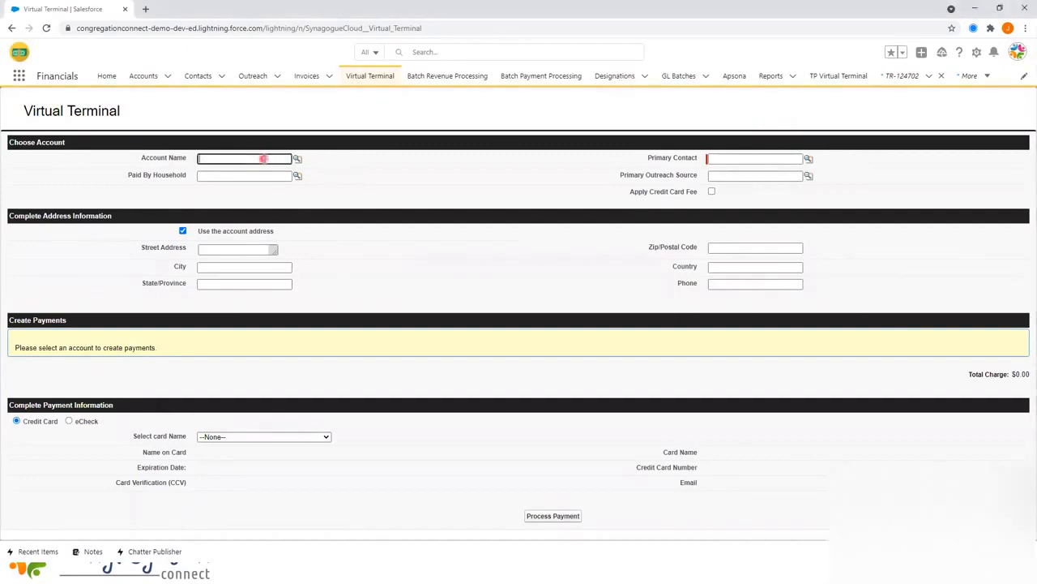
pyautogui.write('fe')
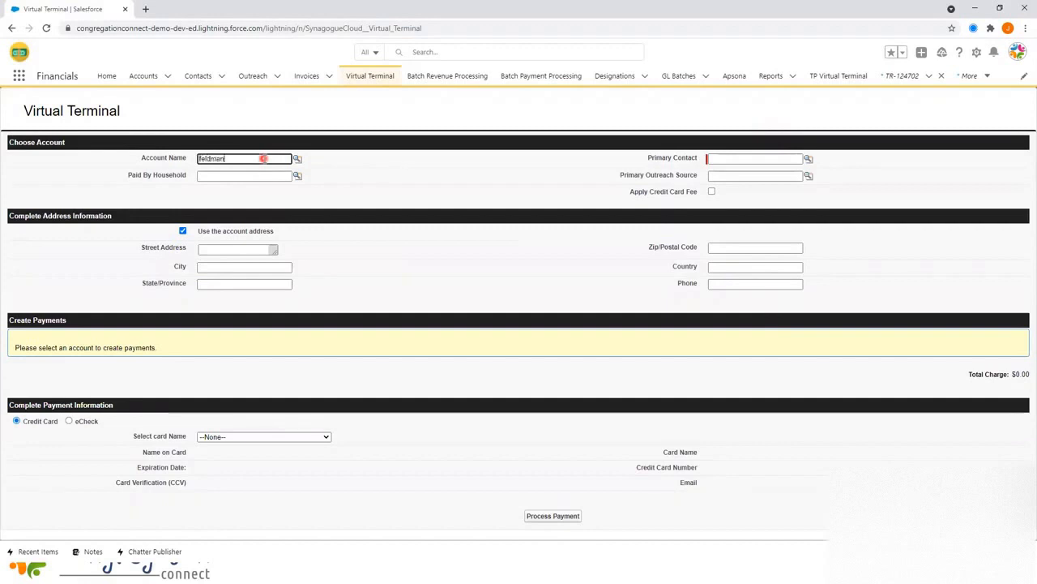
pyautogui.write('ldman')
pyautogui.click(298, 159)
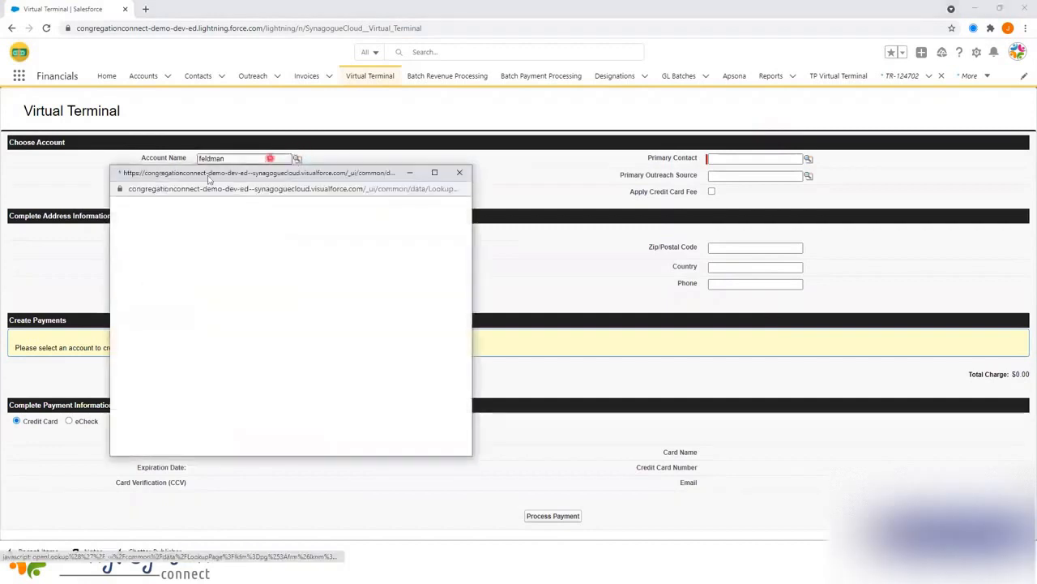
pyautogui.click(133, 336)
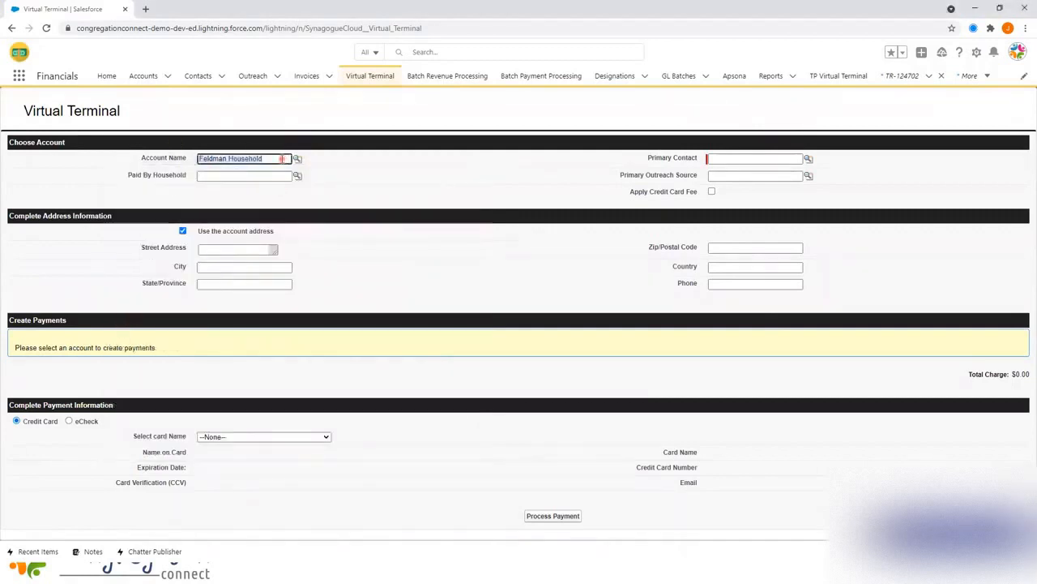
pyautogui.click(267, 174)
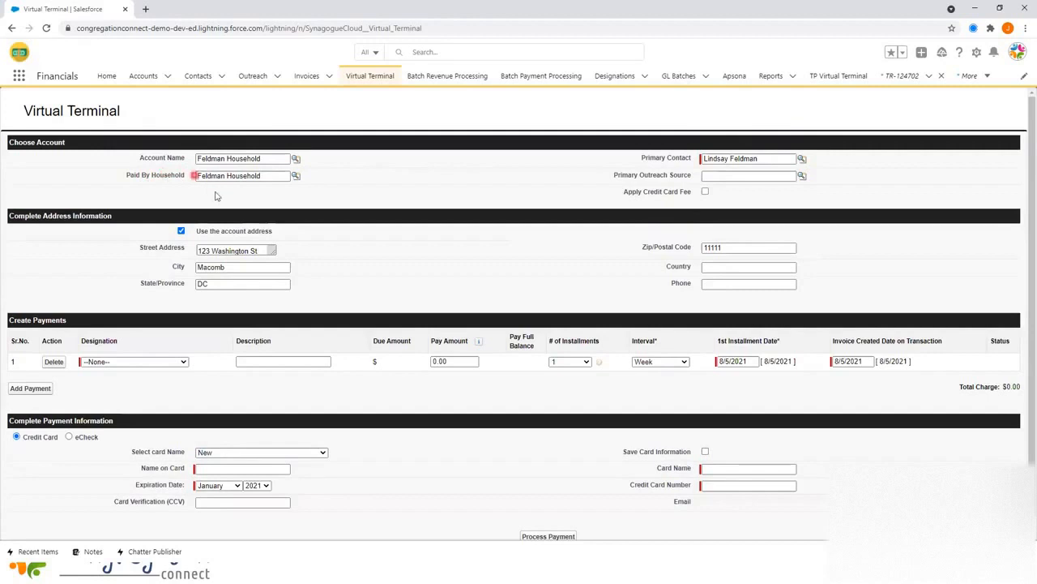
pyautogui.click(266, 176)
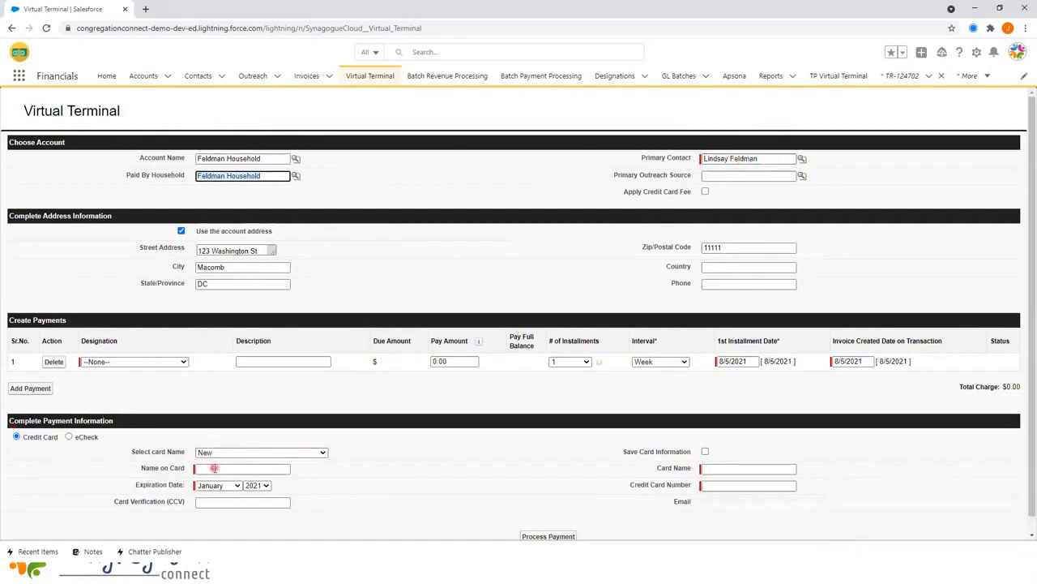
pyautogui.click(364, 211)
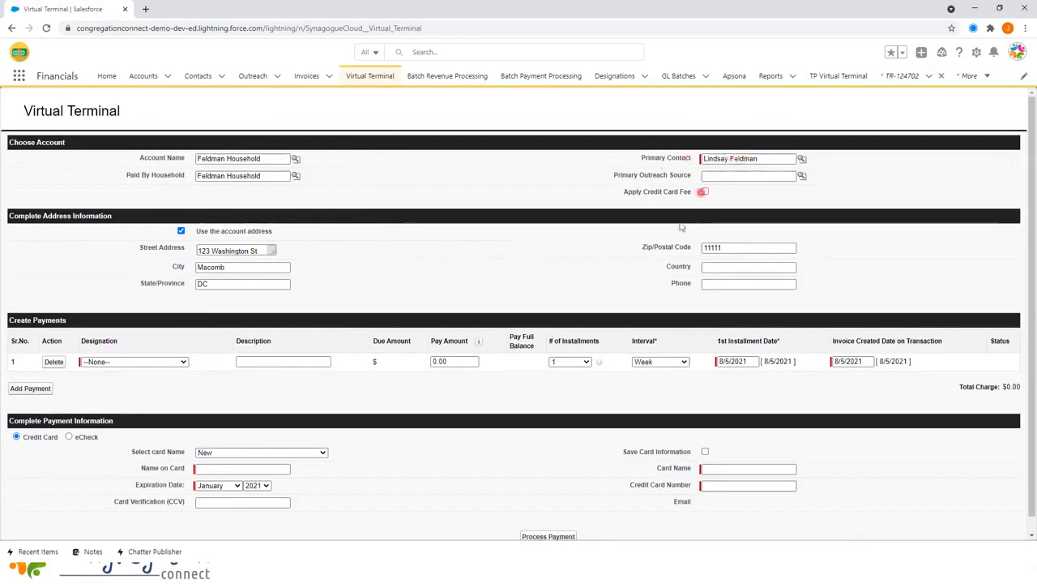
pyautogui.moveTo(623, 193); pyautogui.dragTo(693, 195)
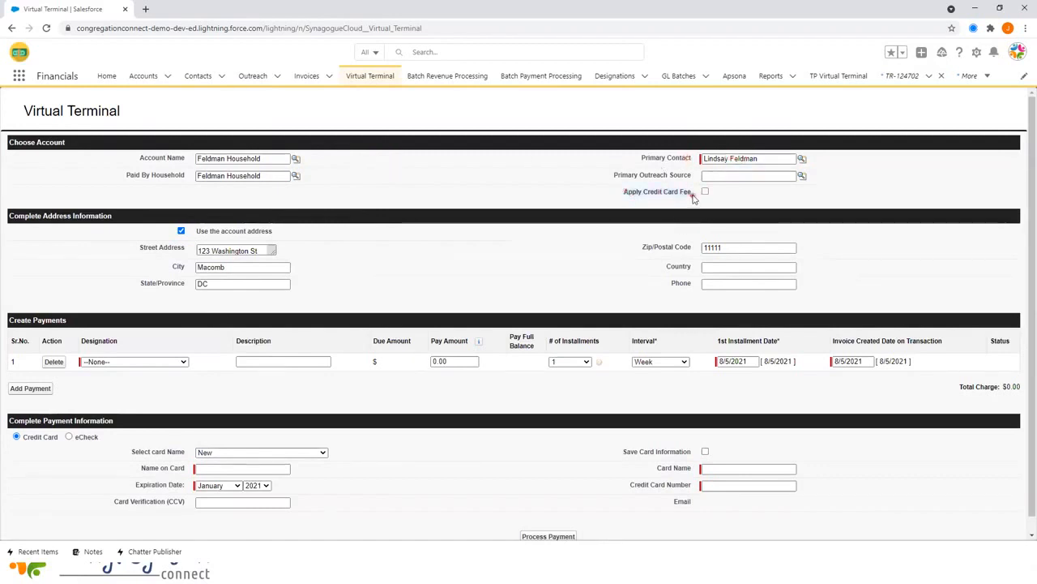
pyautogui.click(570, 205)
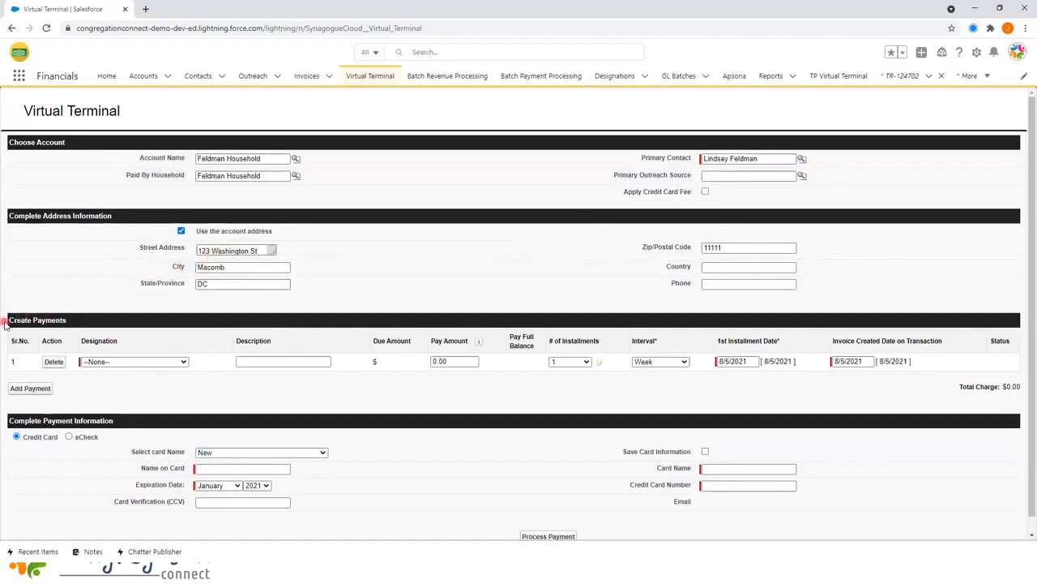
pyautogui.scroll(-1, 98, 337)
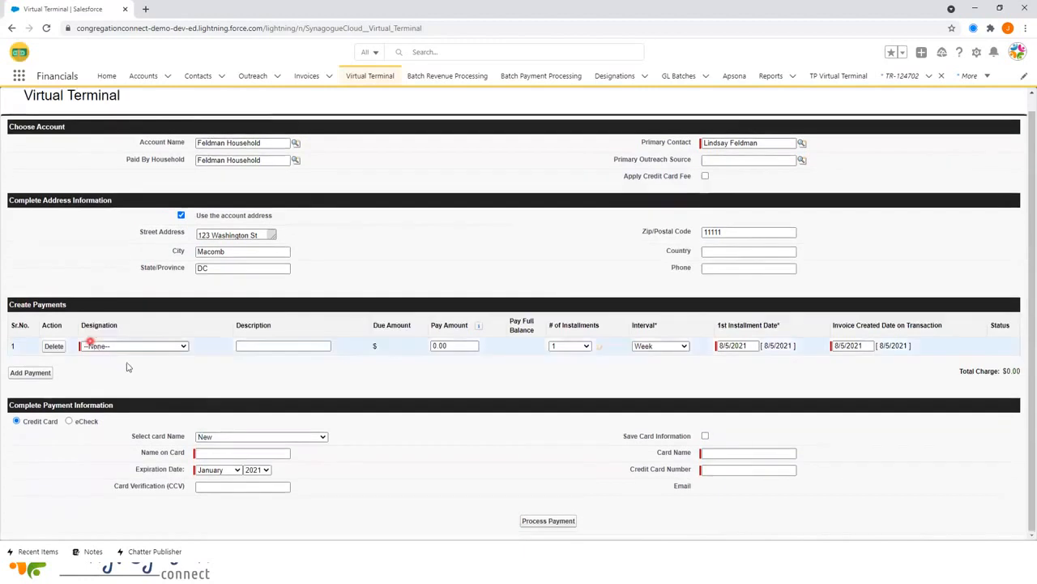
# - Set the payment line's designation to Membership Dues and edit its pay amount
pyautogui.click(170, 346)
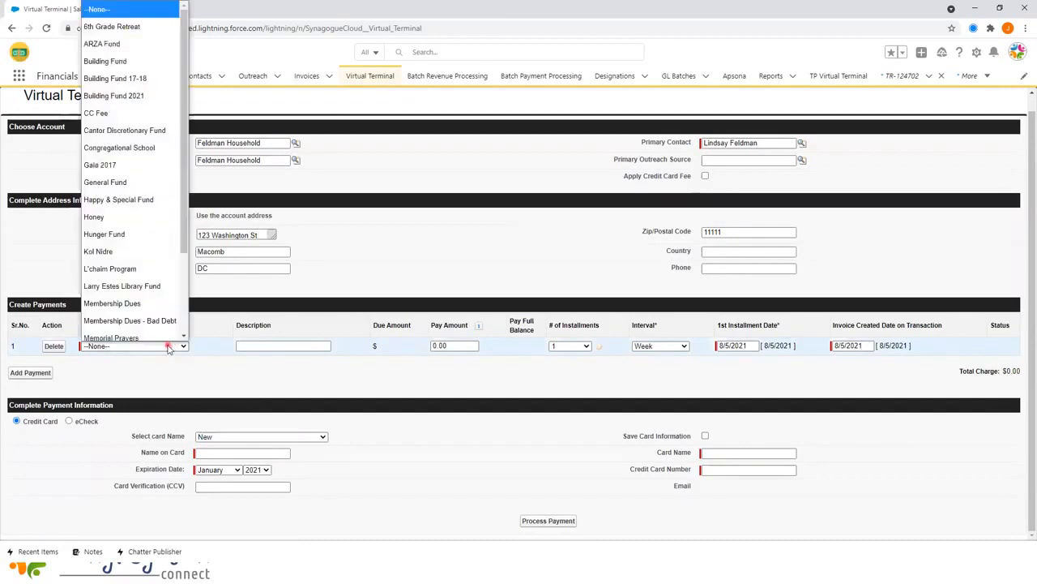
pyautogui.click(152, 297)
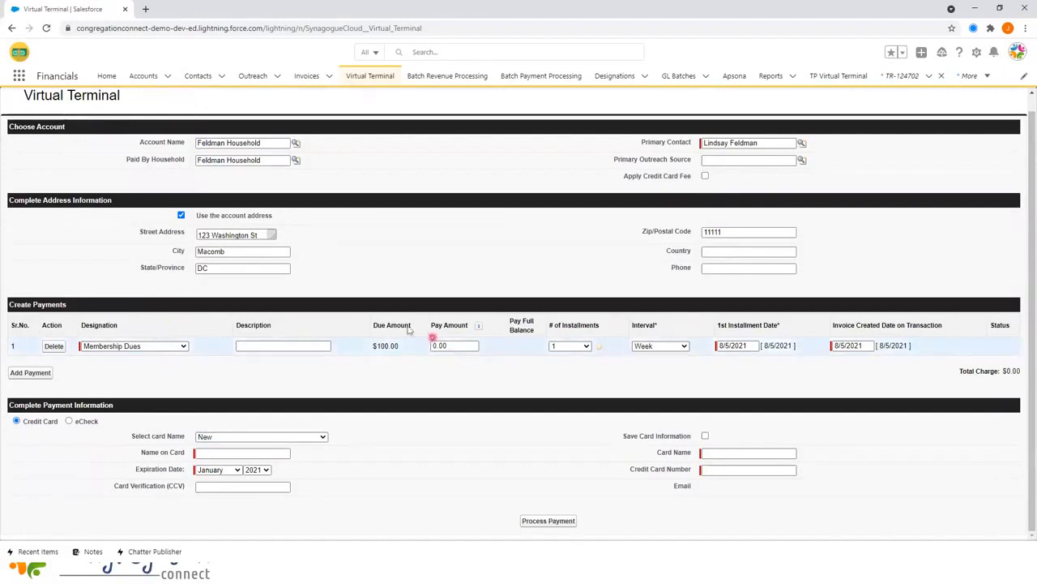
pyautogui.click(464, 347)
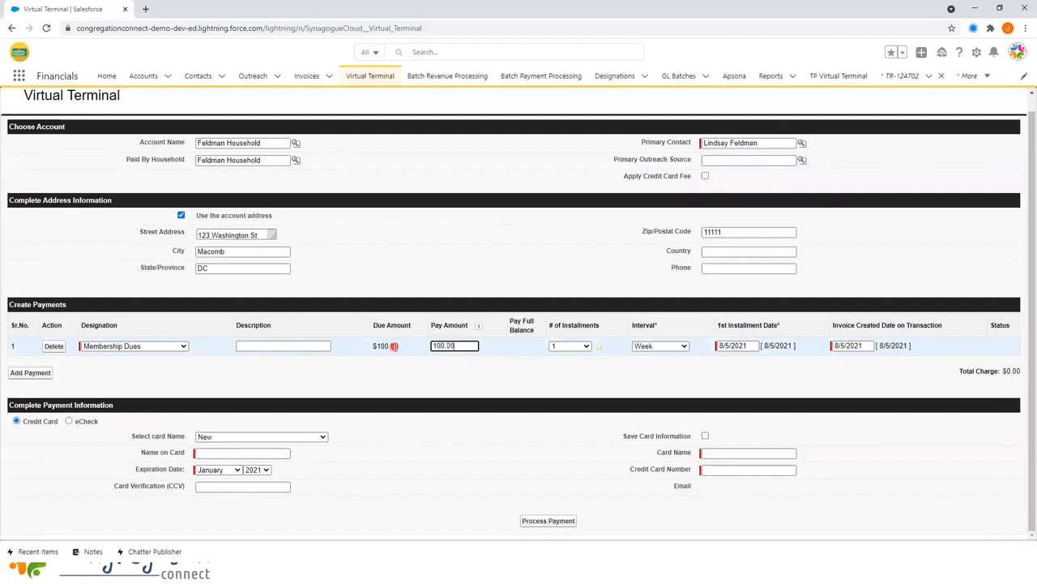
# - Schedule 4 quarterly installments with the first installment on 9/1/2021
pyautogui.click(575, 346)
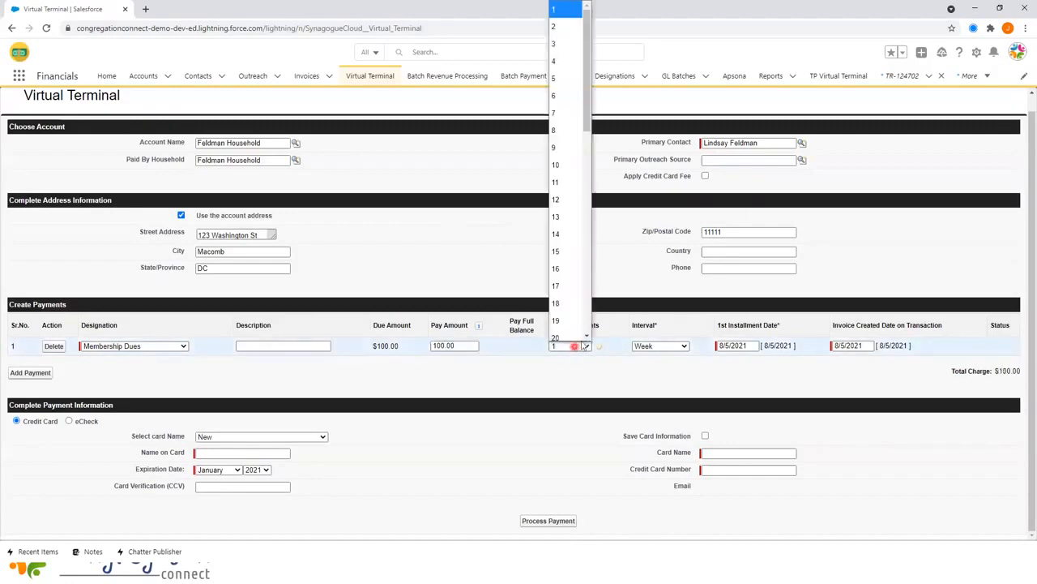
pyautogui.click(581, 347)
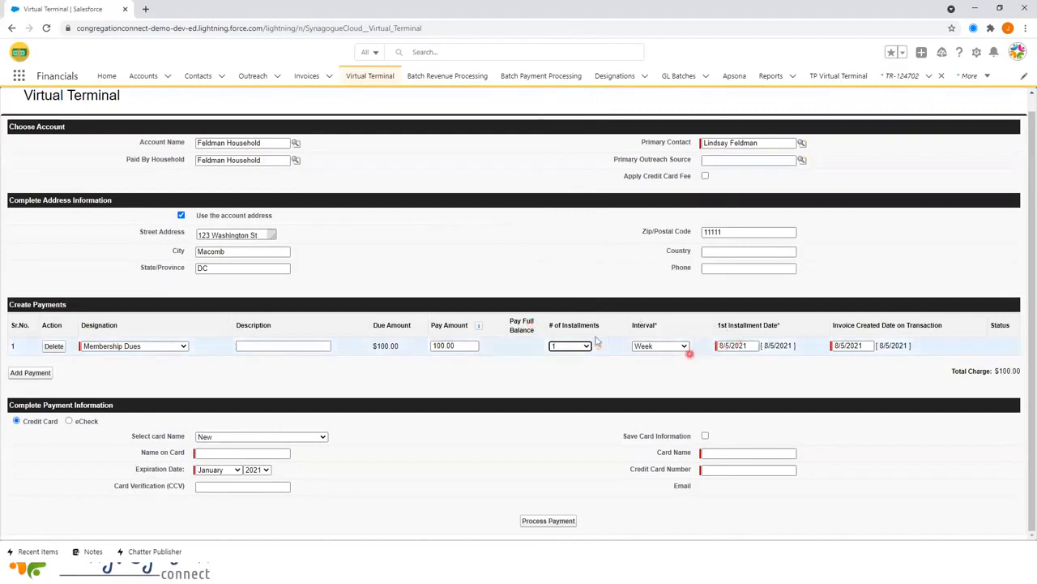
pyautogui.click(573, 346)
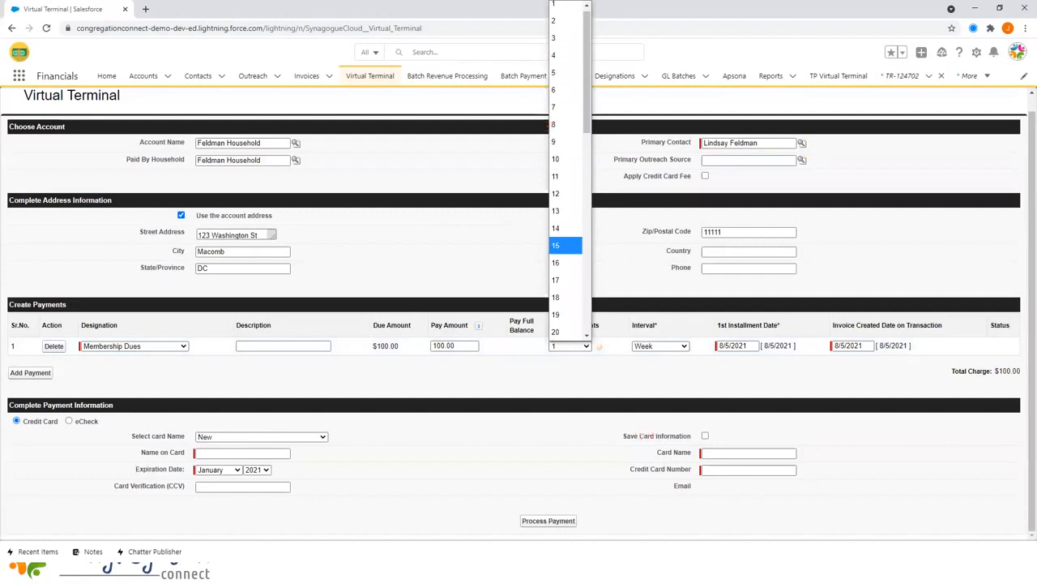
pyautogui.click(556, 55)
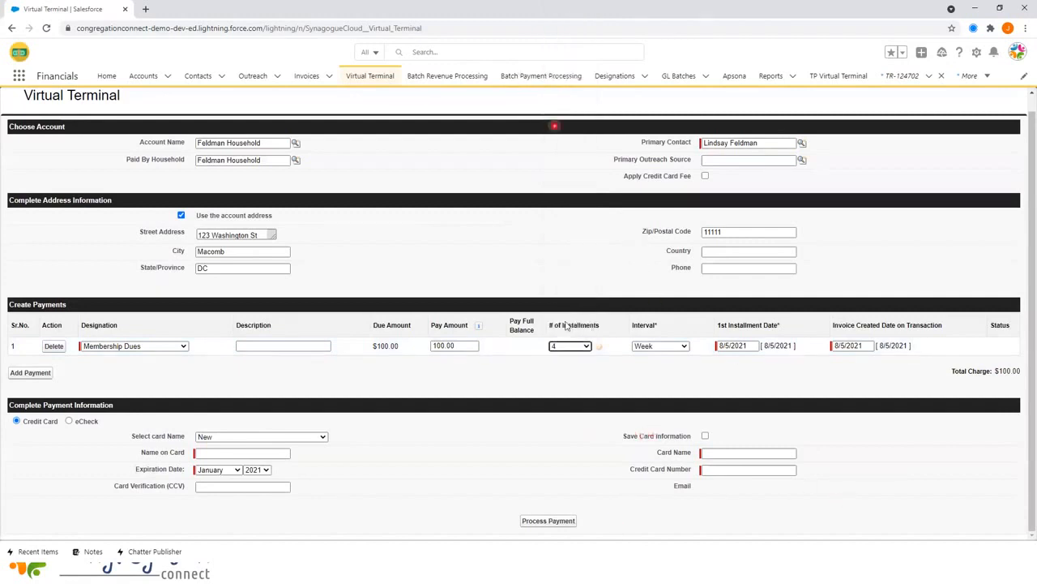
pyautogui.click(649, 346)
pyautogui.click(655, 394)
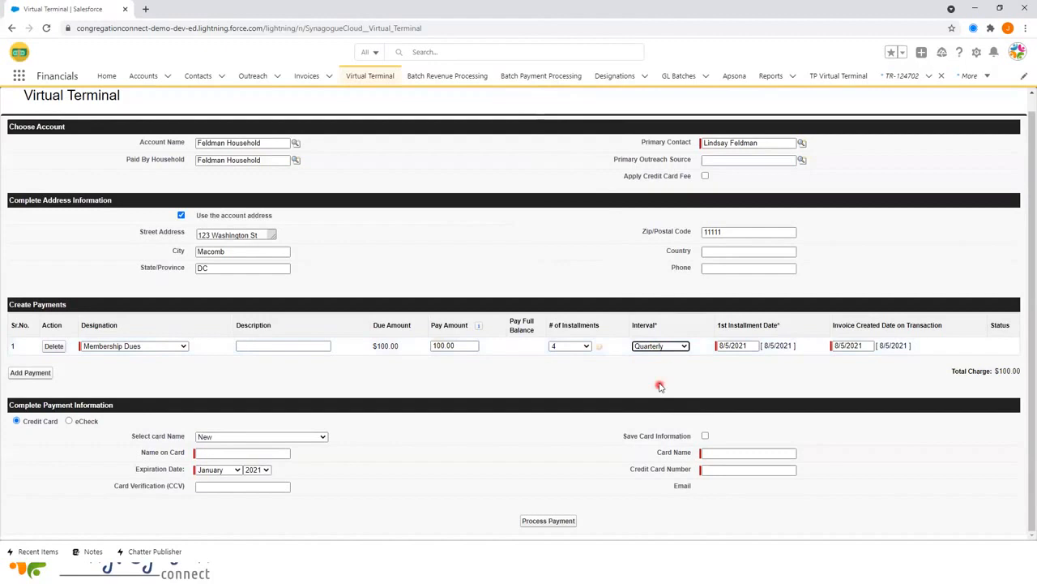
pyautogui.click(754, 345)
pyautogui.click(786, 359)
pyautogui.click(773, 387)
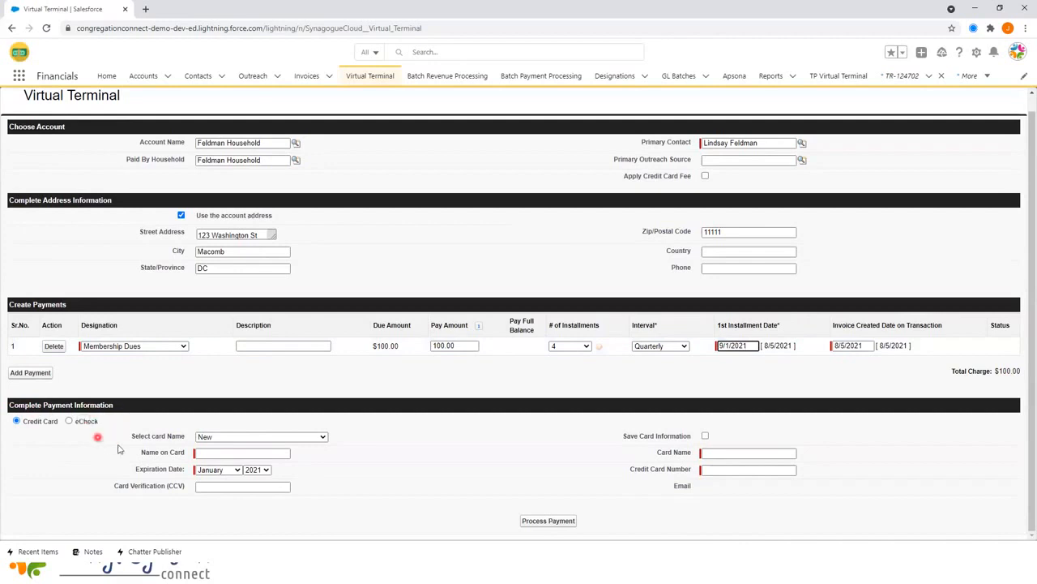
# - Choose a new card and enter the cardholder name, 2038 expiry year and CCV
pyautogui.click(246, 439)
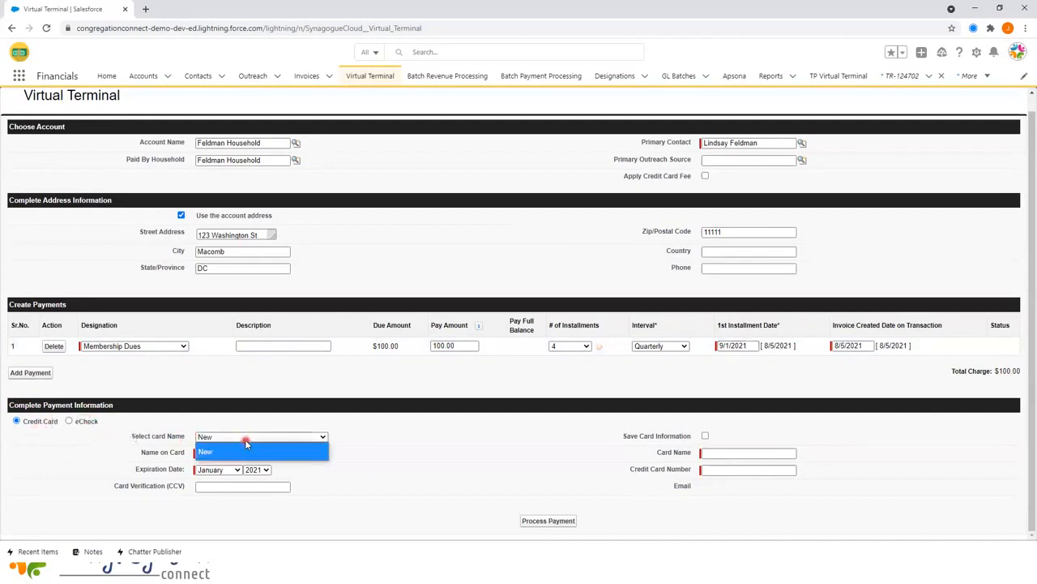
pyautogui.click(228, 437)
pyautogui.click(223, 438)
pyautogui.click(216, 437)
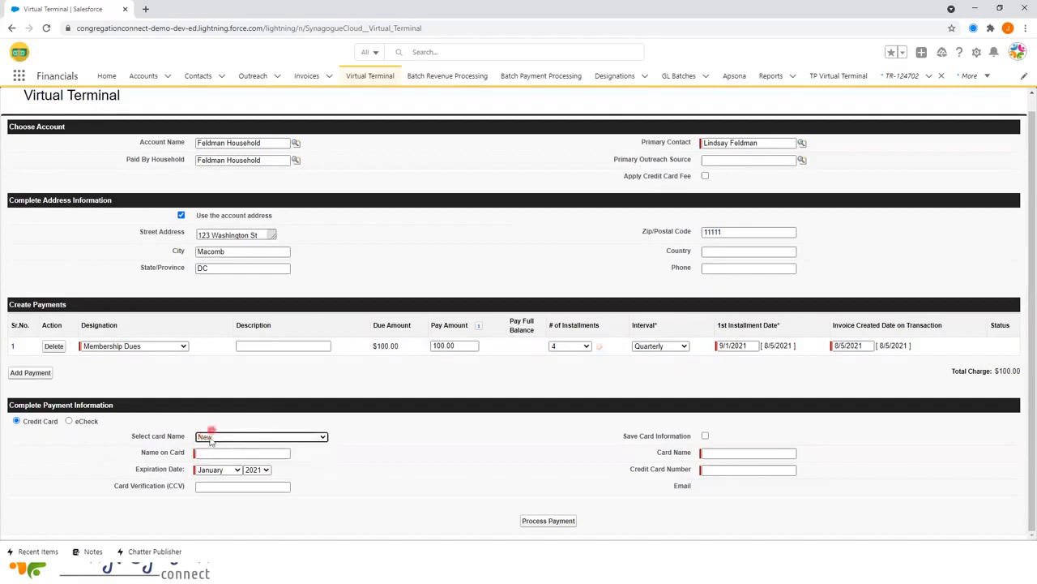
pyautogui.click(206, 453)
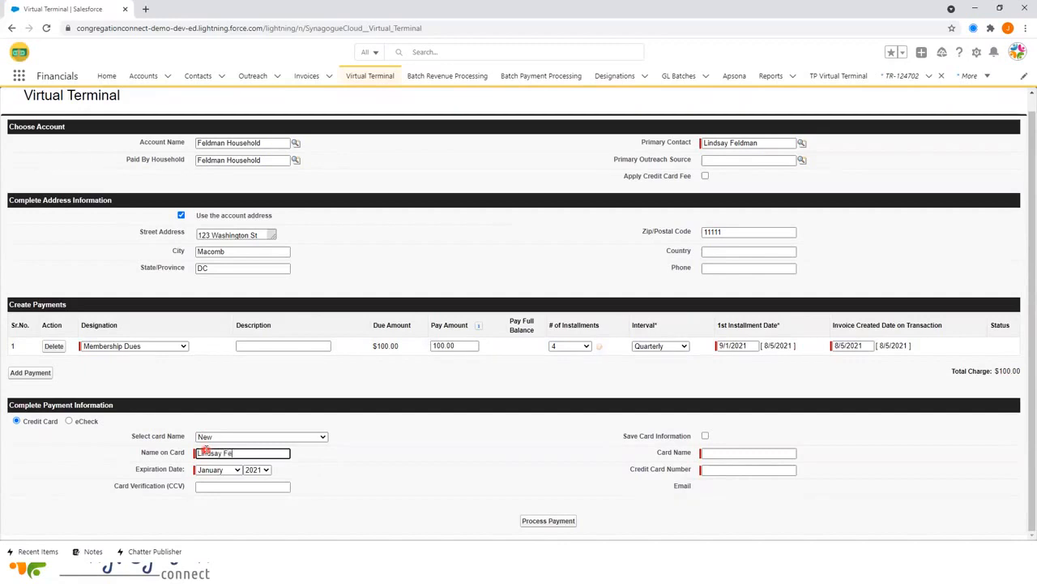
pyautogui.press('Tab')
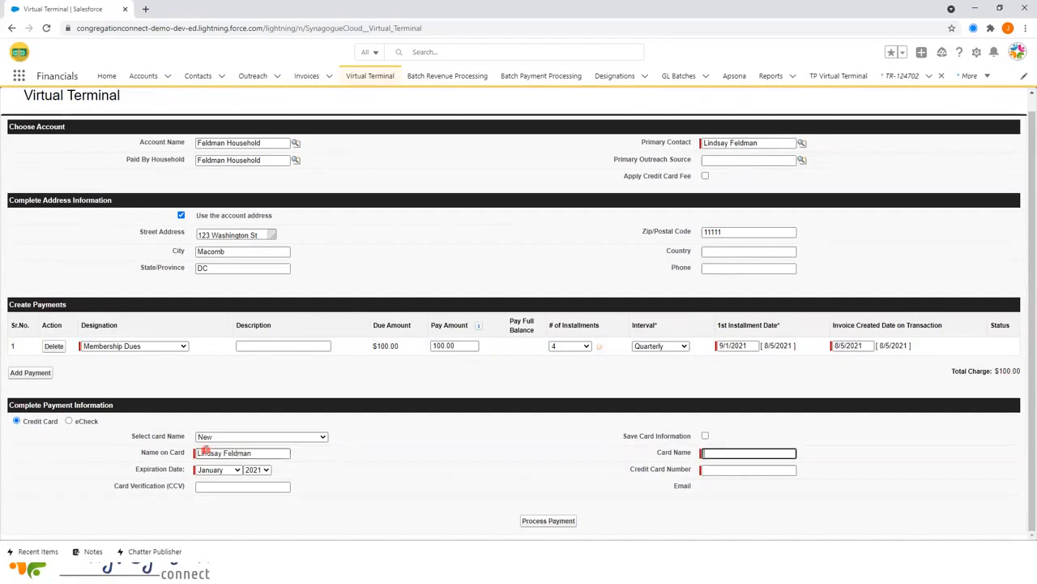
pyautogui.click(258, 469)
pyautogui.click(253, 419)
pyautogui.click(216, 486)
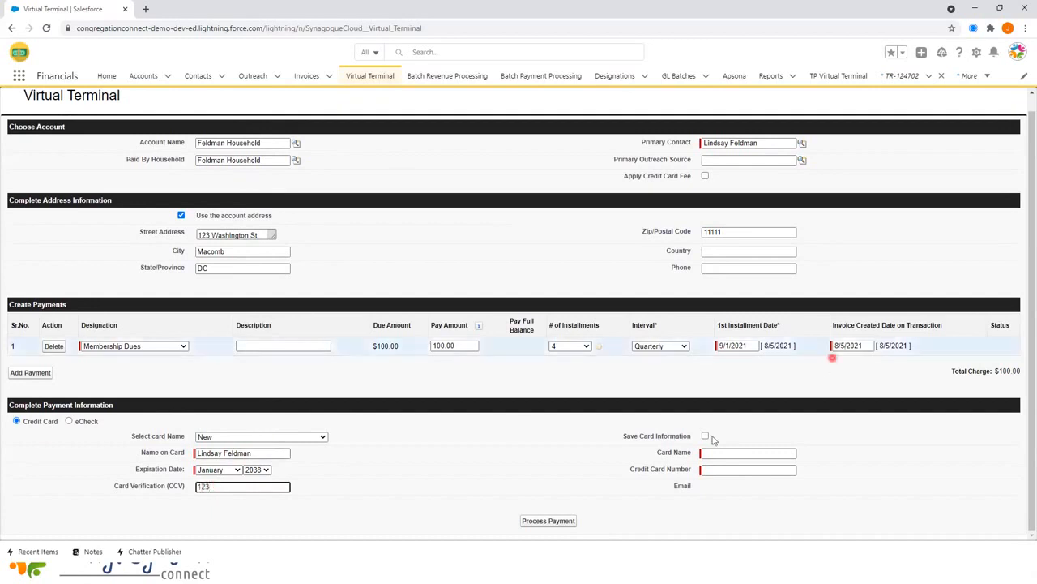
# - Save the card for reuse, fill in its card name and number, and process the payment
pyautogui.click(702, 436)
pyautogui.click(707, 454)
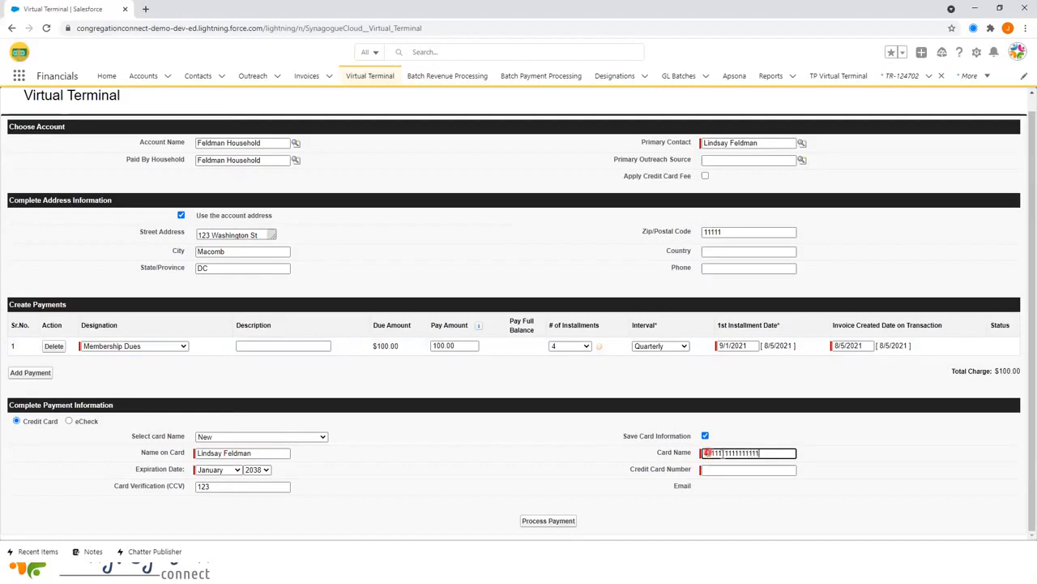
pyautogui.hotkey('ctrl', 'a')
pyautogui.hotkey('ctrl', 'x')
pyautogui.click(711, 470)
pyautogui.hotkey('ctrl', 'v')
pyautogui.click(720, 453)
pyautogui.click(679, 448)
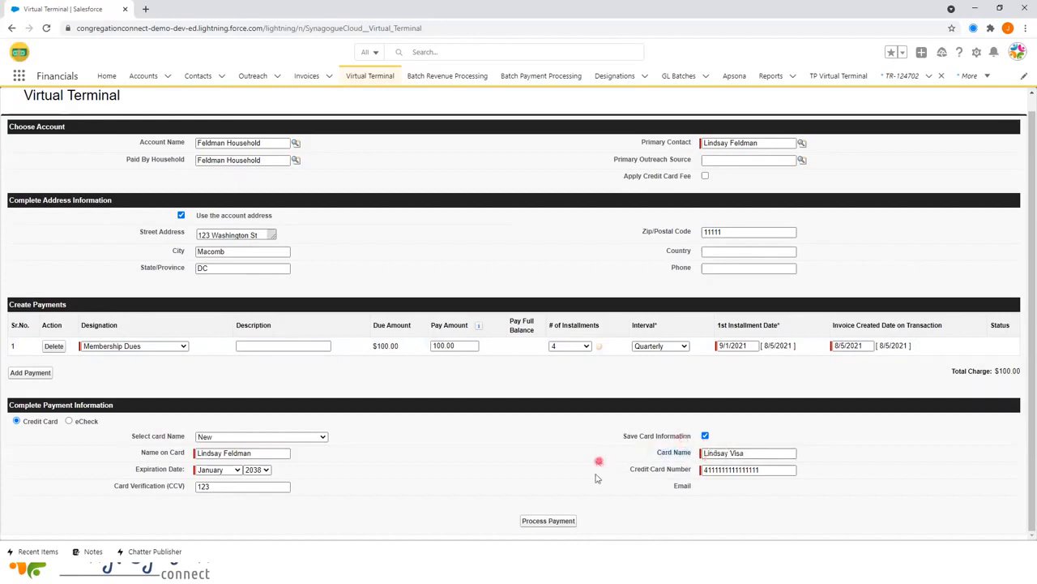
pyautogui.click(538, 524)
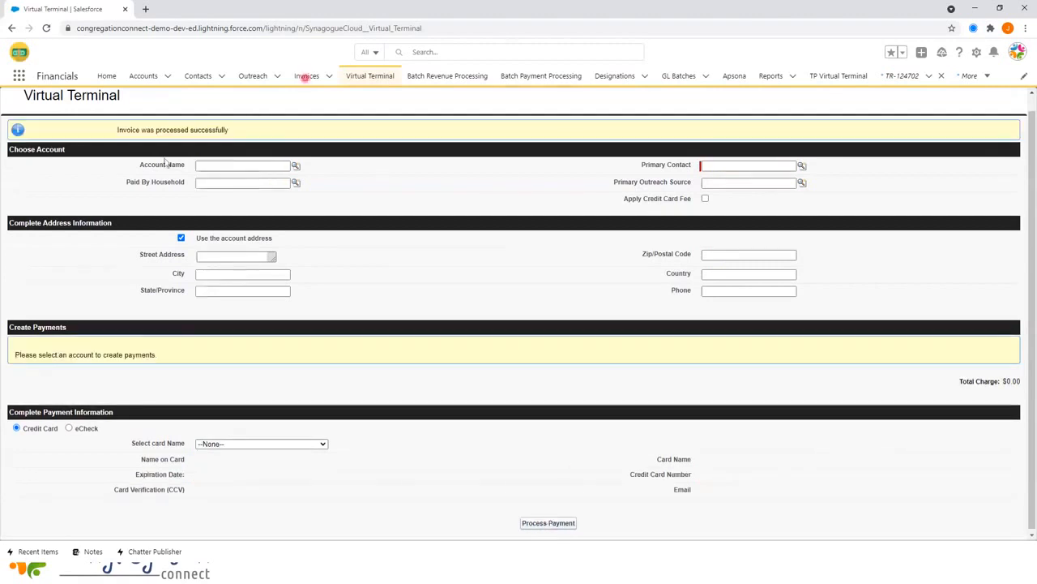
# - Open the Invoices list in a new window and open Feldman Household's Membership Dues invoice
pyautogui.scroll(1, 167, 158)
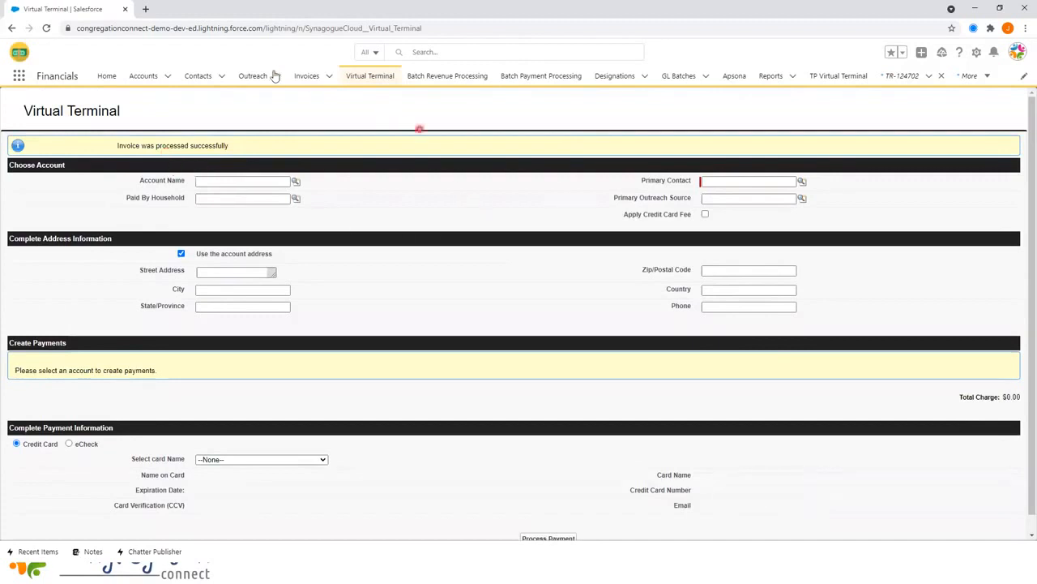
pyautogui.rightClick(324, 81)
pyautogui.click(340, 100)
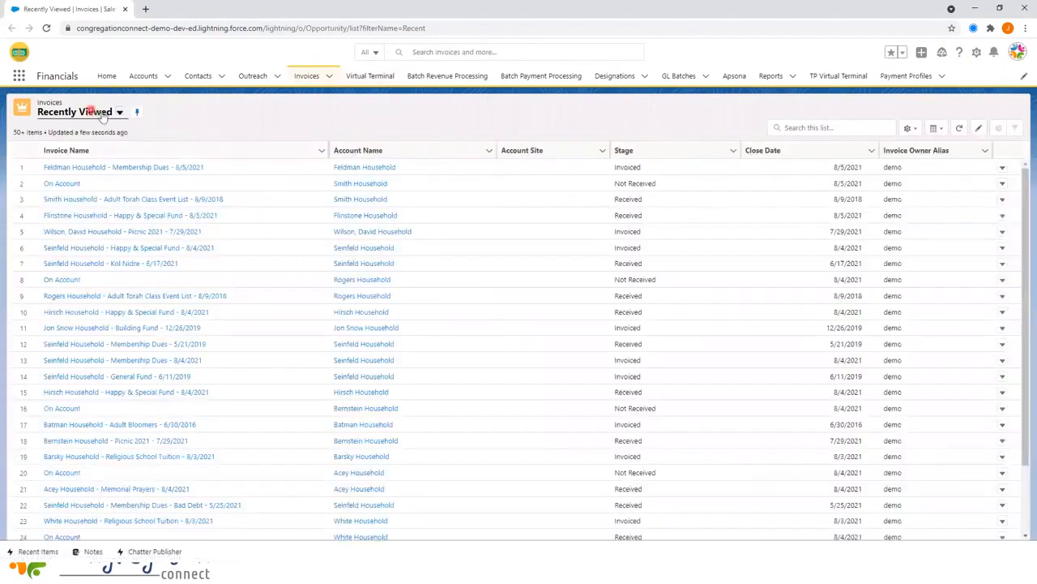
pyautogui.click(115, 168)
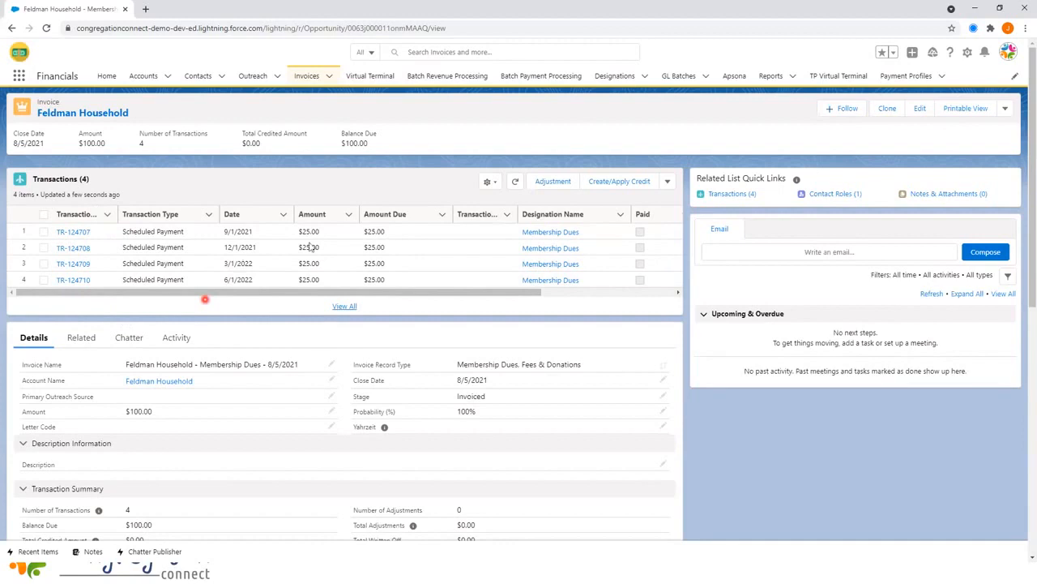
# - Sort the Transactions related list by Date and open the $25 transaction TR-124707 dated 9/1/2021
pyautogui.click(278, 213)
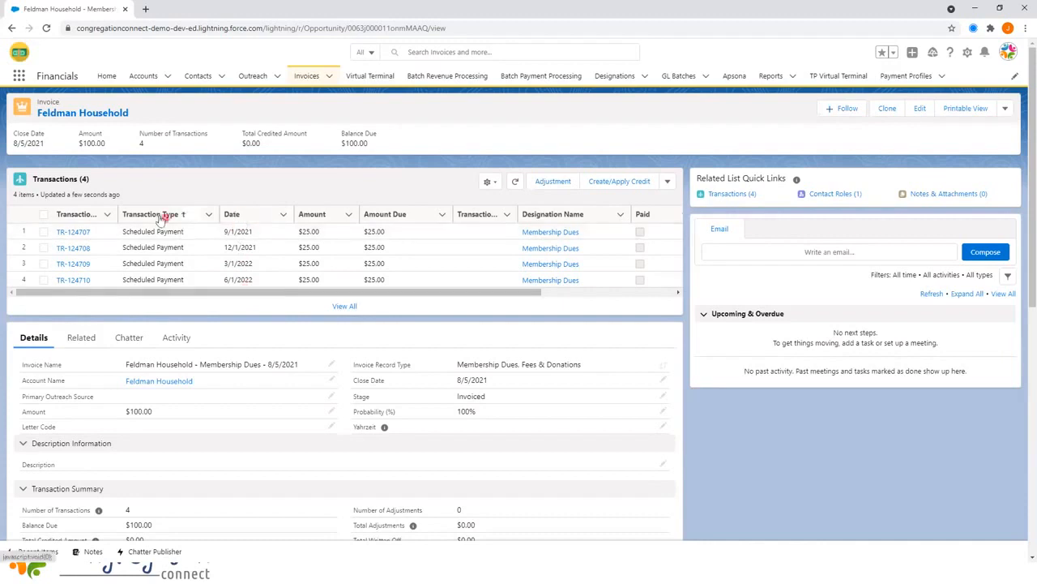
pyautogui.click(77, 235)
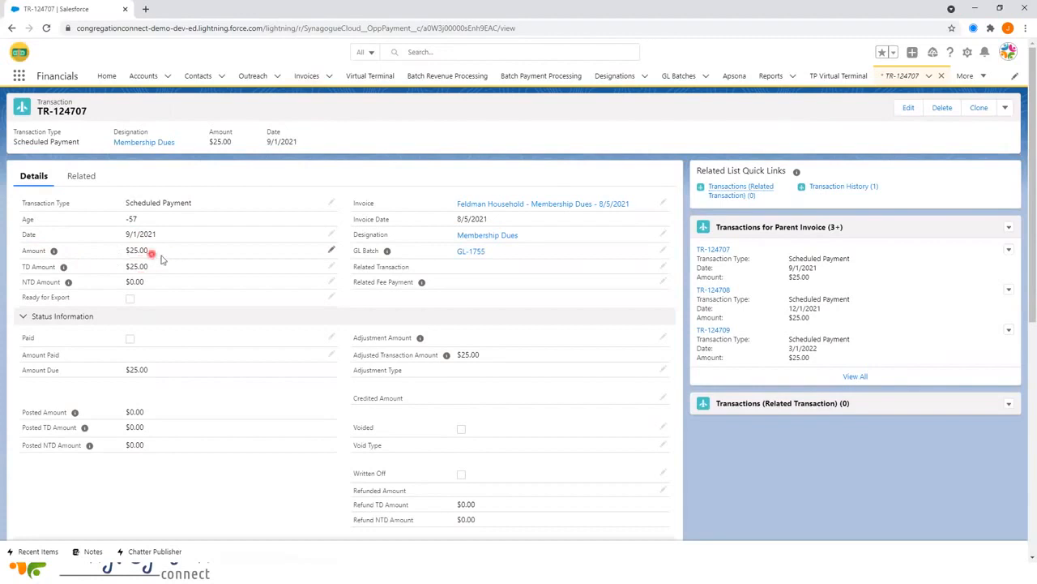
pyautogui.scroll(-3, 154, 254)
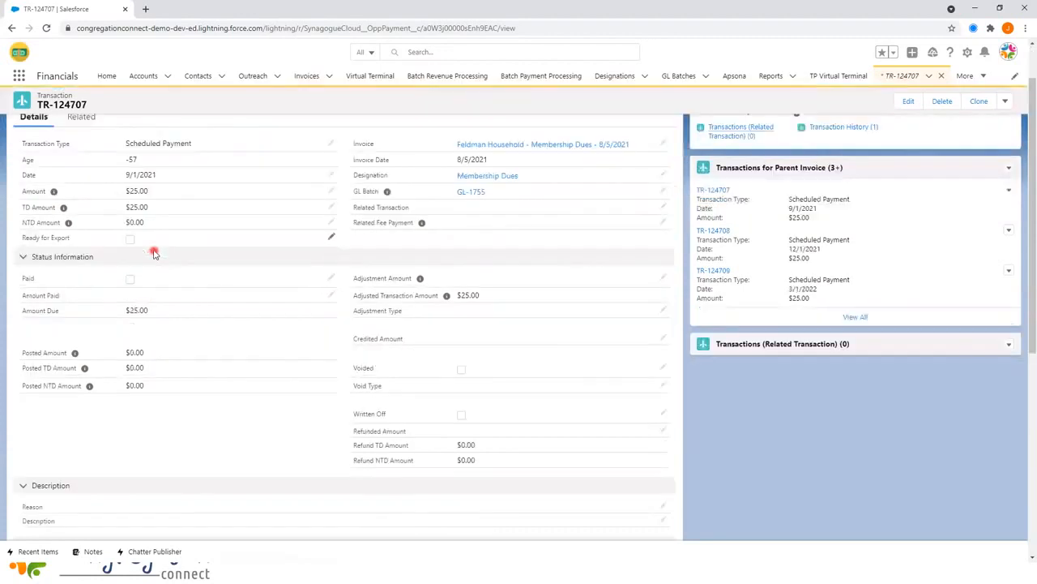
pyautogui.scroll(-3, 169, 248)
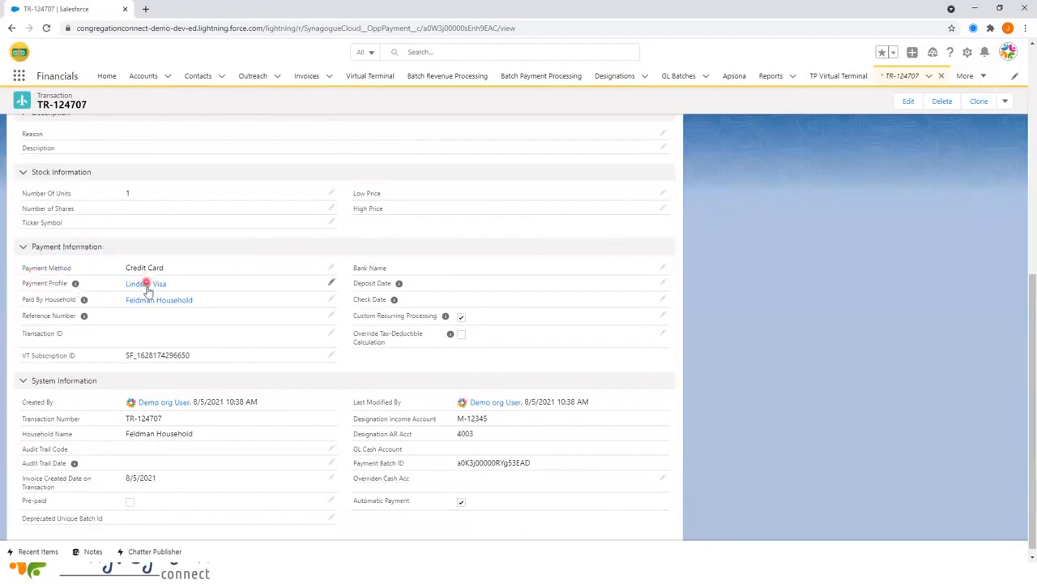
# - Untick Custom Recurring Processing, clear the Payment Profile on TR-124707, and save
pyautogui.moveTo(130, 283)
pyautogui.click(662, 319)
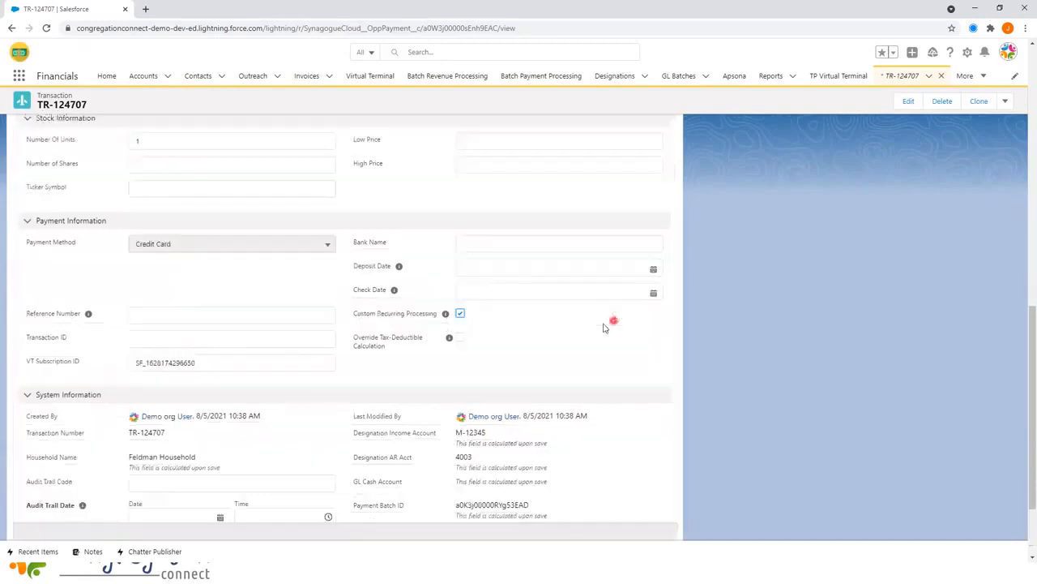
pyautogui.click(460, 314)
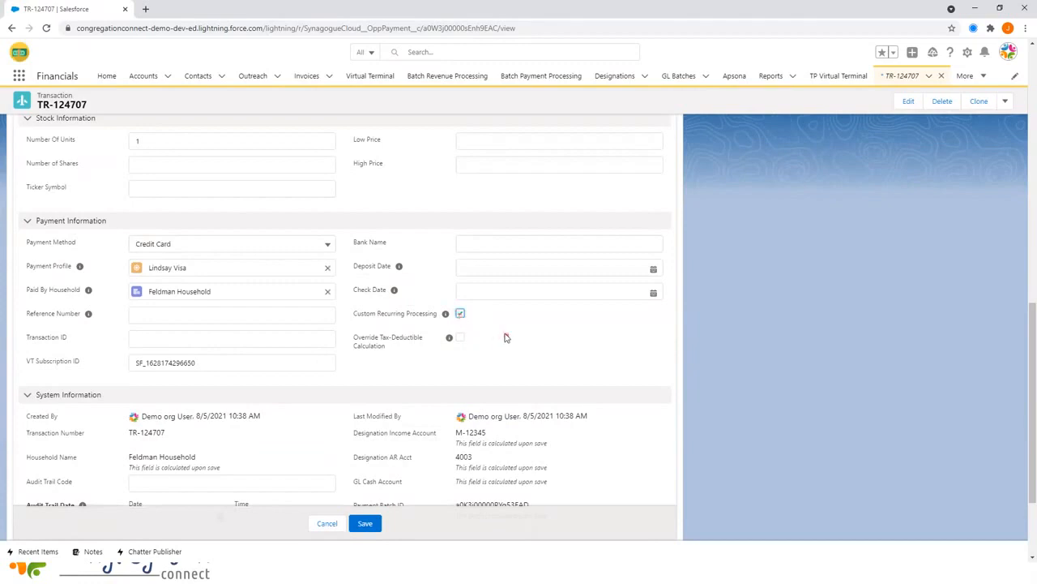
pyautogui.scroll(-3, 506, 333)
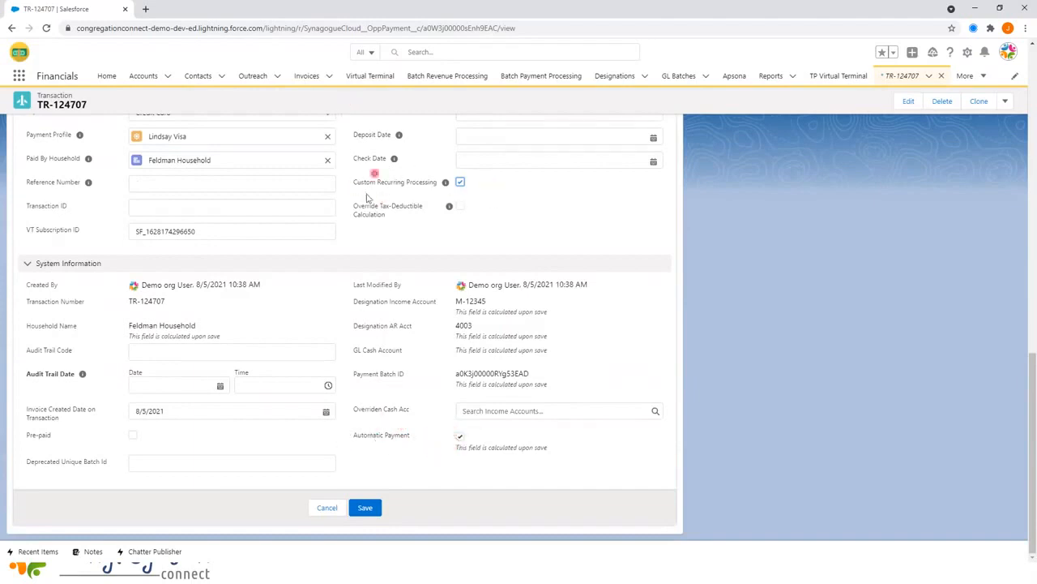
pyautogui.scroll(2, 451, 248)
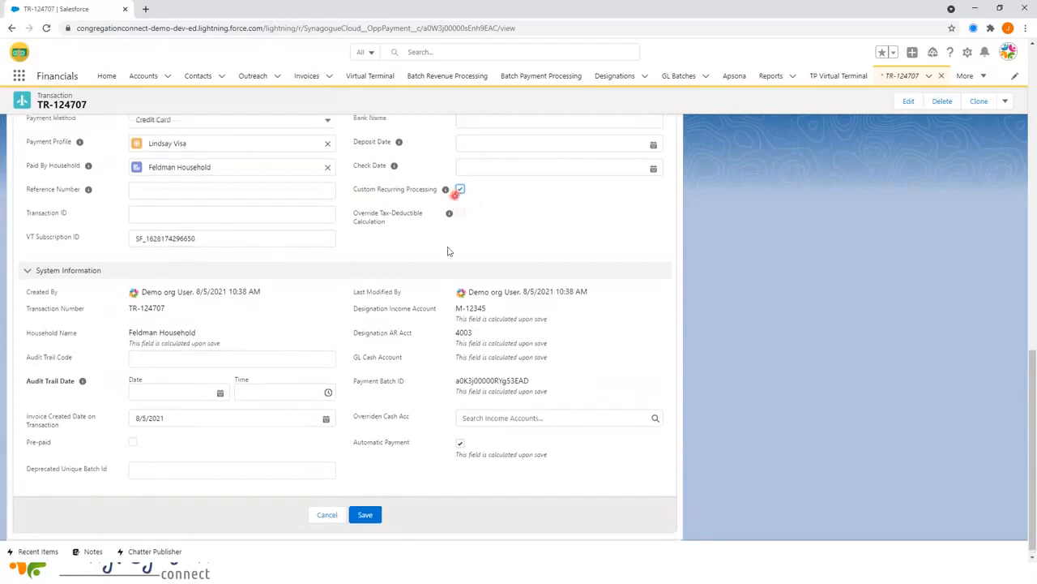
pyautogui.click(459, 291)
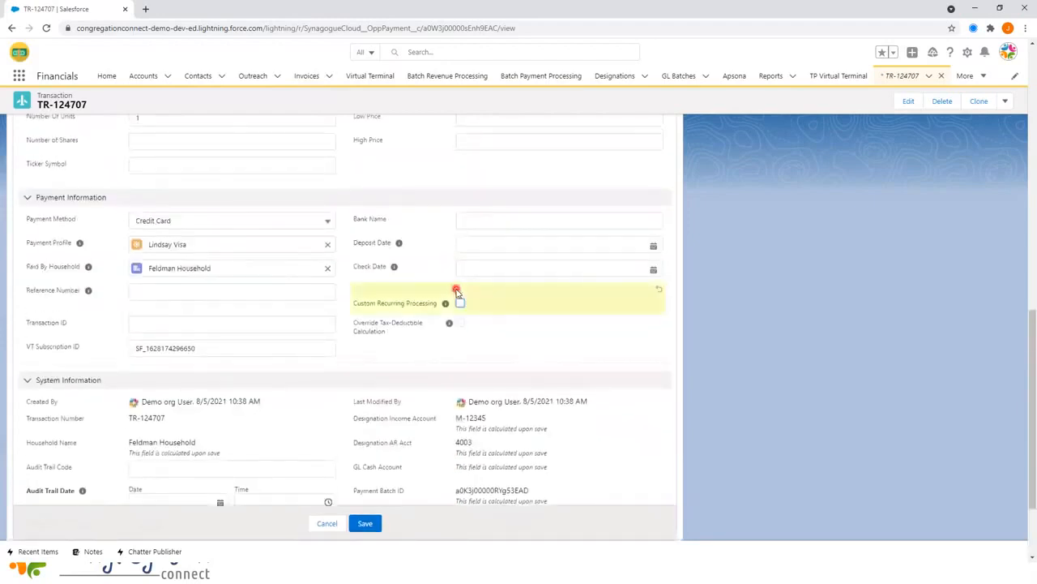
pyautogui.click(328, 245)
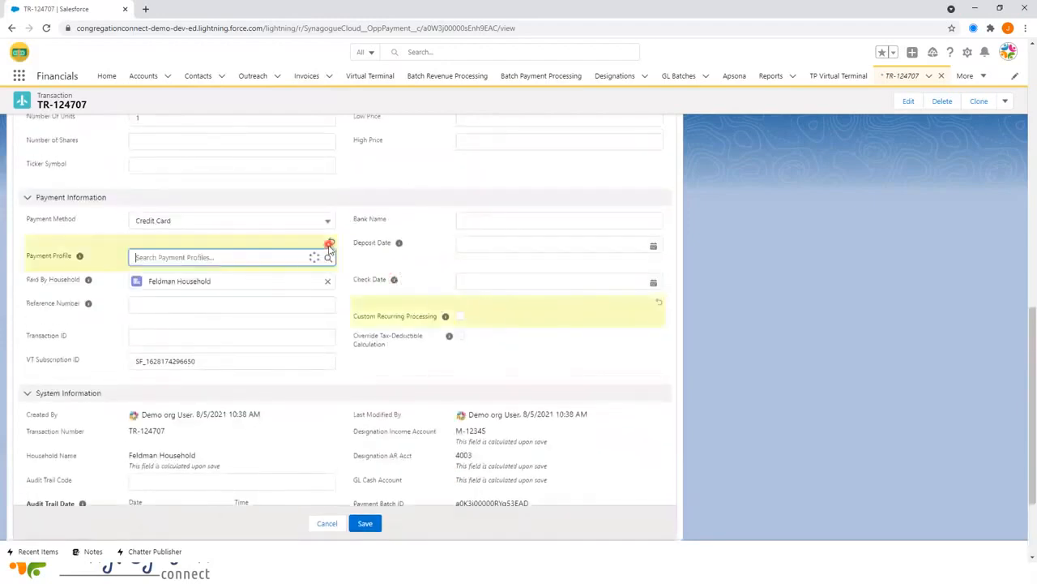
pyautogui.click(544, 365)
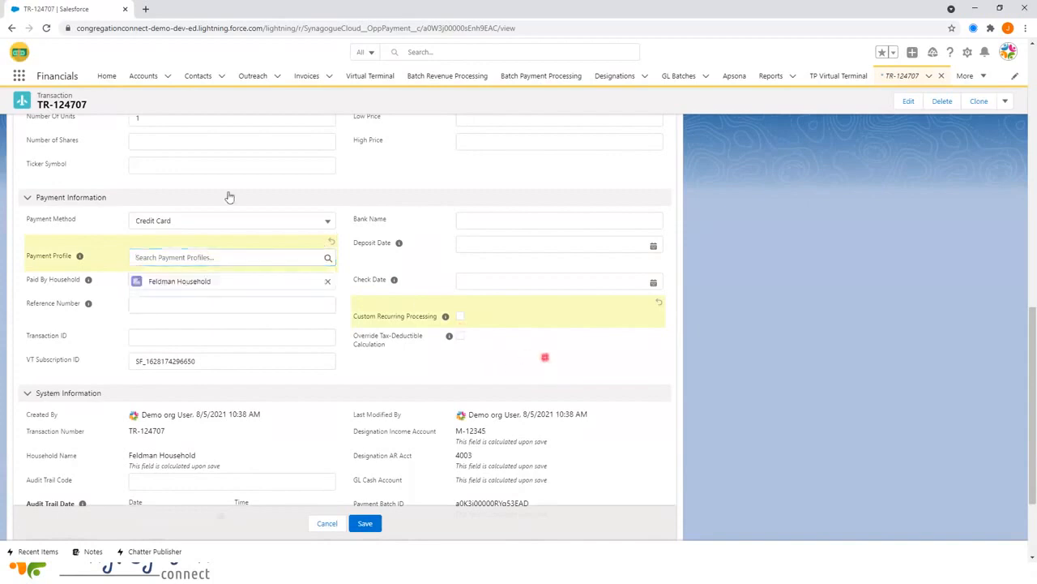
pyautogui.scroll(-2, 321, 344)
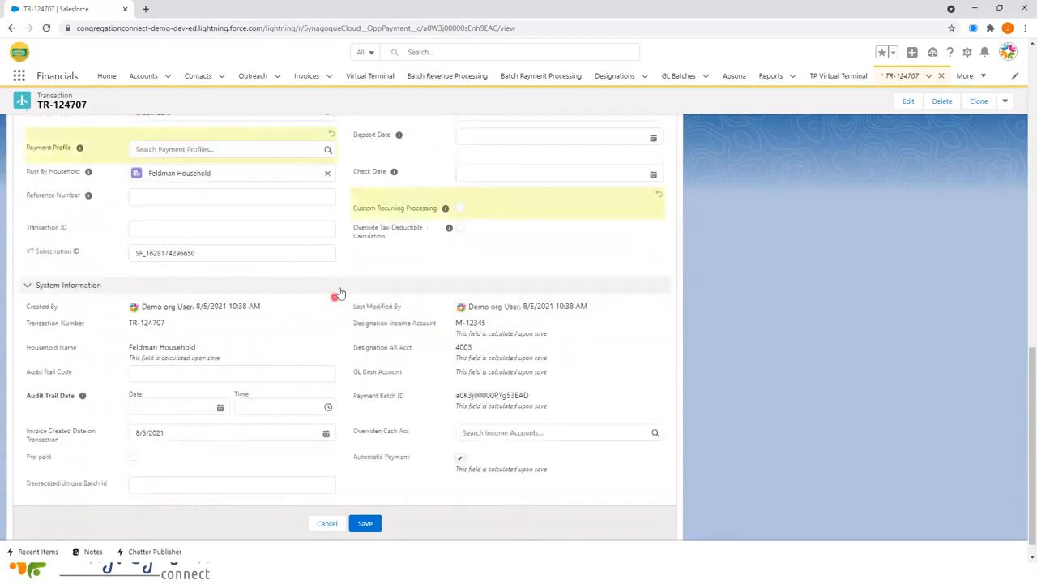
pyautogui.click(366, 509)
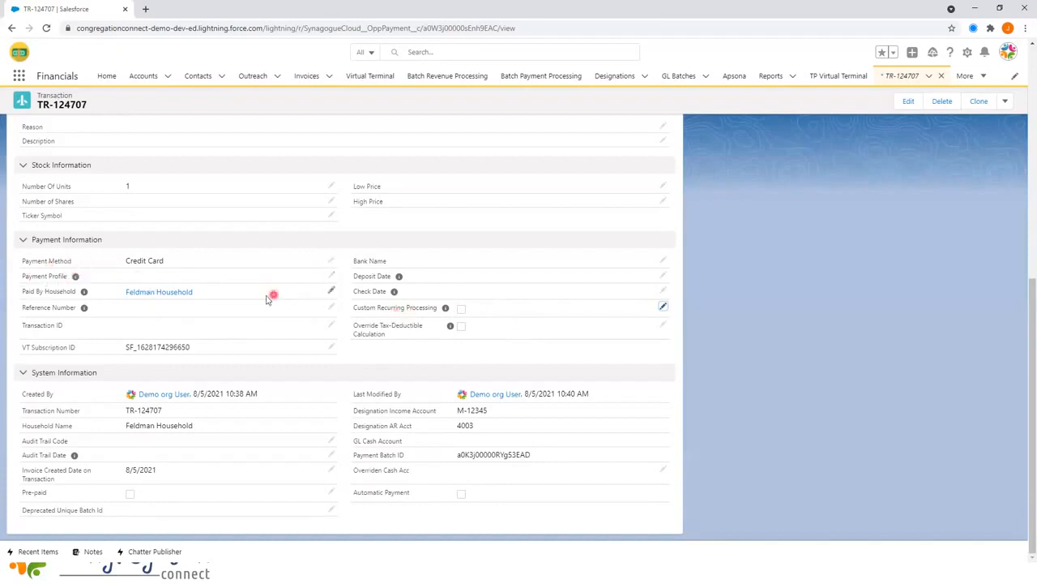
# - Scroll through TR-124707 to confirm no payment profile and automatic charging off
pyautogui.scroll(4, 276, 325)
pyautogui.scroll(3, 285, 339)
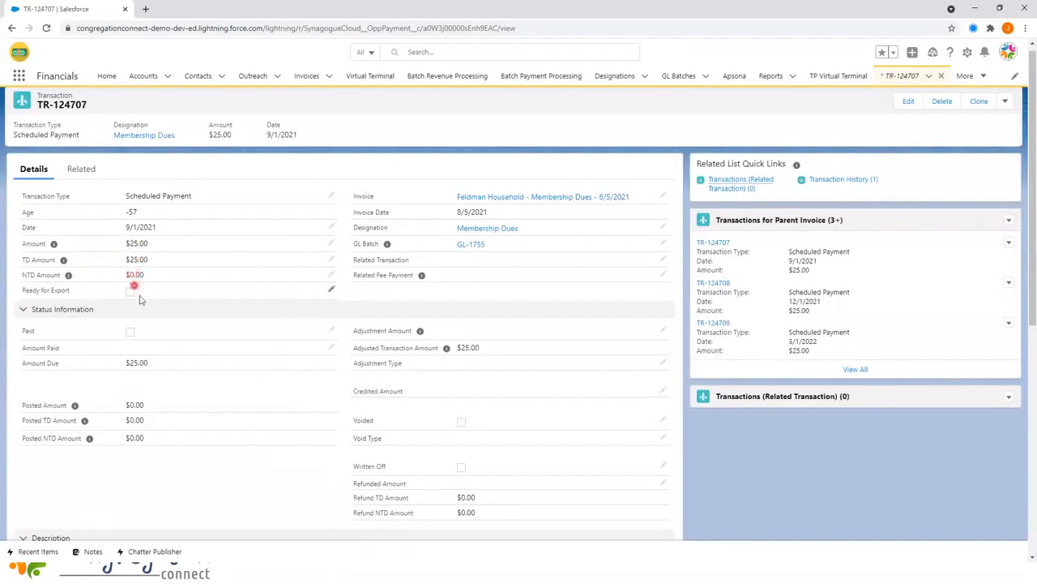
pyautogui.scroll(-5, 192, 359)
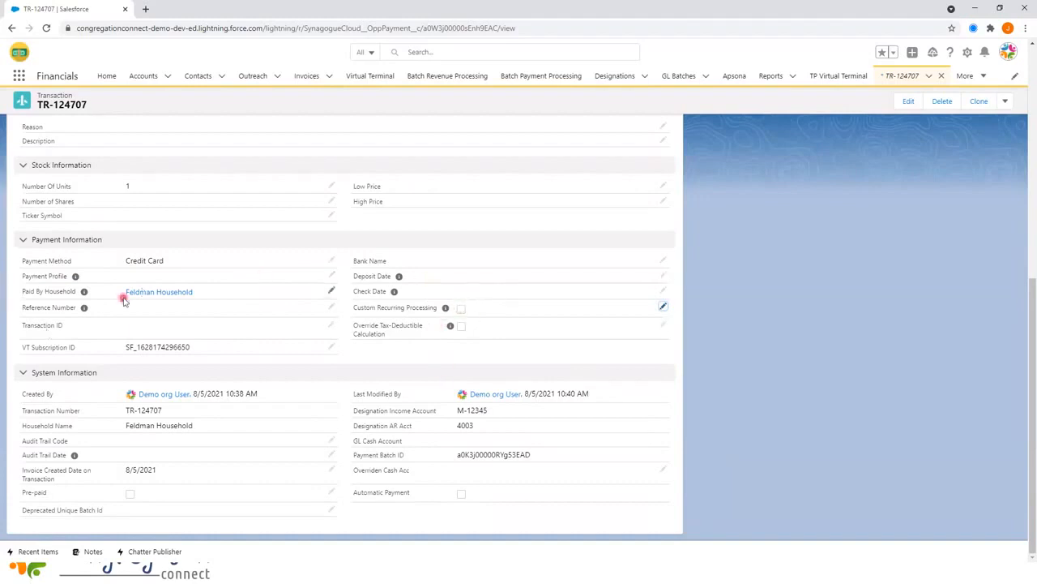
pyautogui.scroll(1, 317, 489)
pyautogui.scroll(-1, 324, 490)
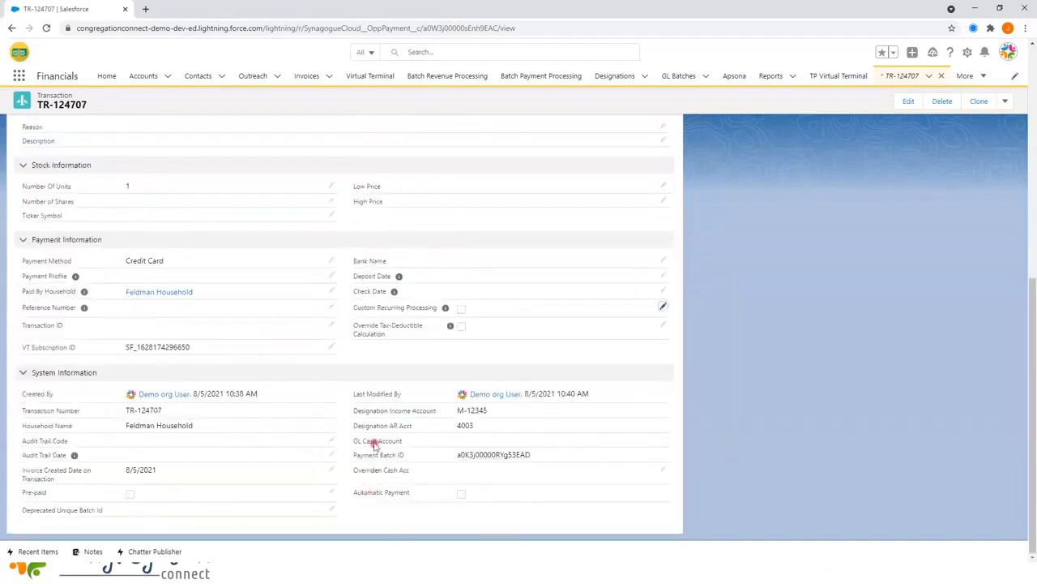
pyautogui.scroll(8, 374, 444)
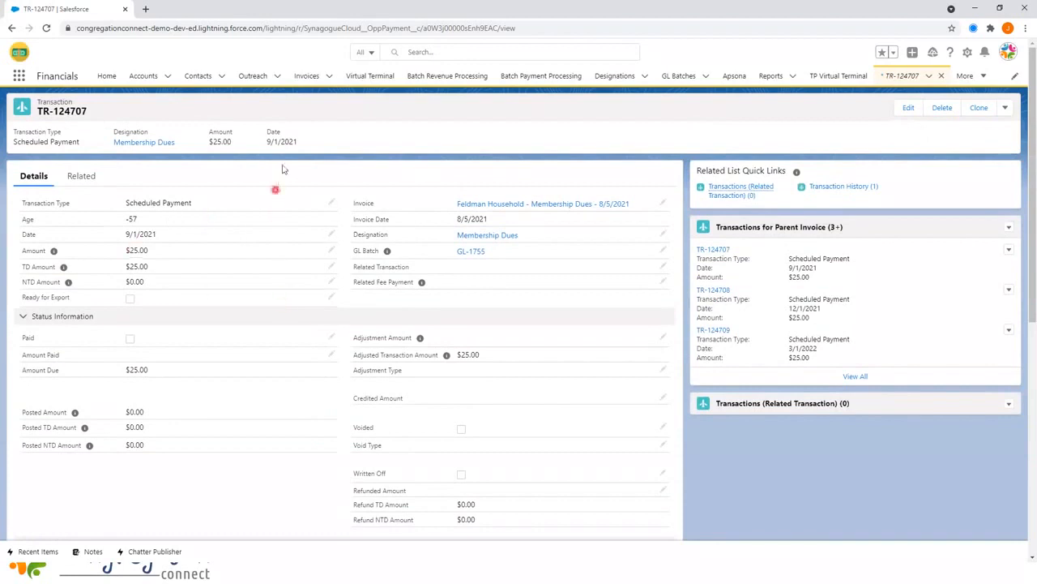
# - Start a Virtual Terminal charge and look up the household account by its contact's first name
pyautogui.click(364, 77)
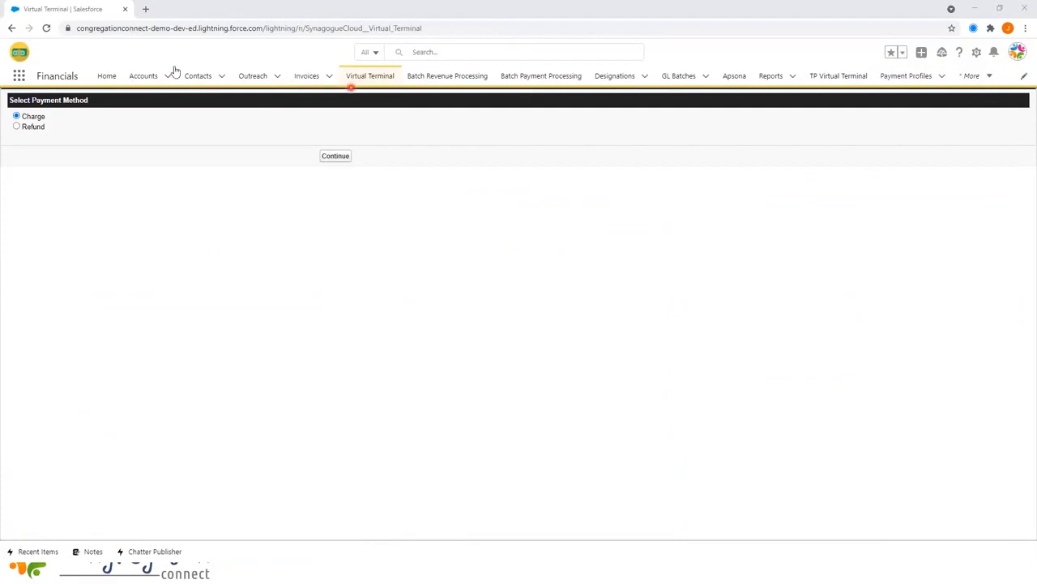
pyautogui.click(328, 156)
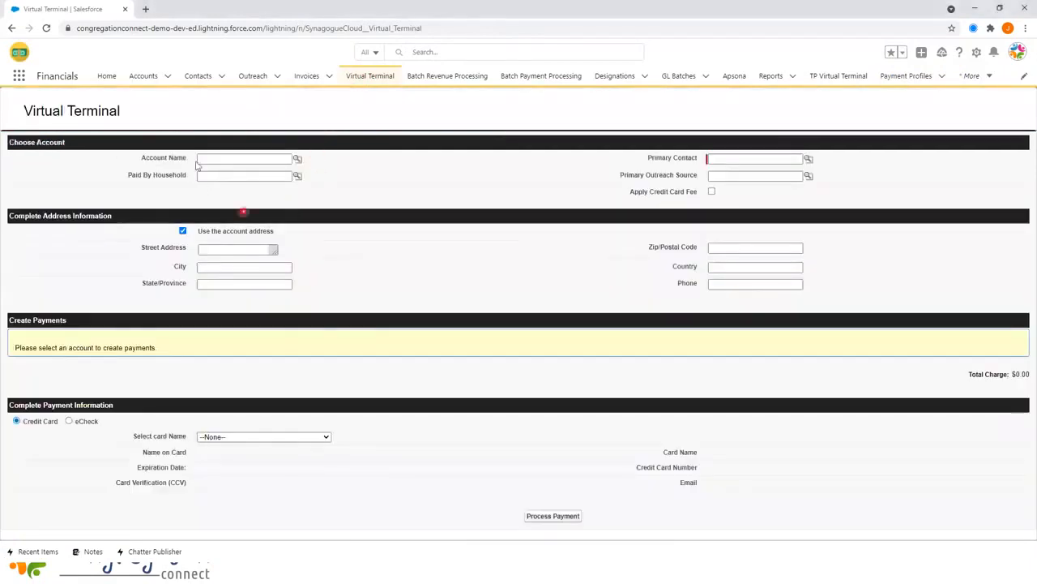
pyautogui.click(226, 157)
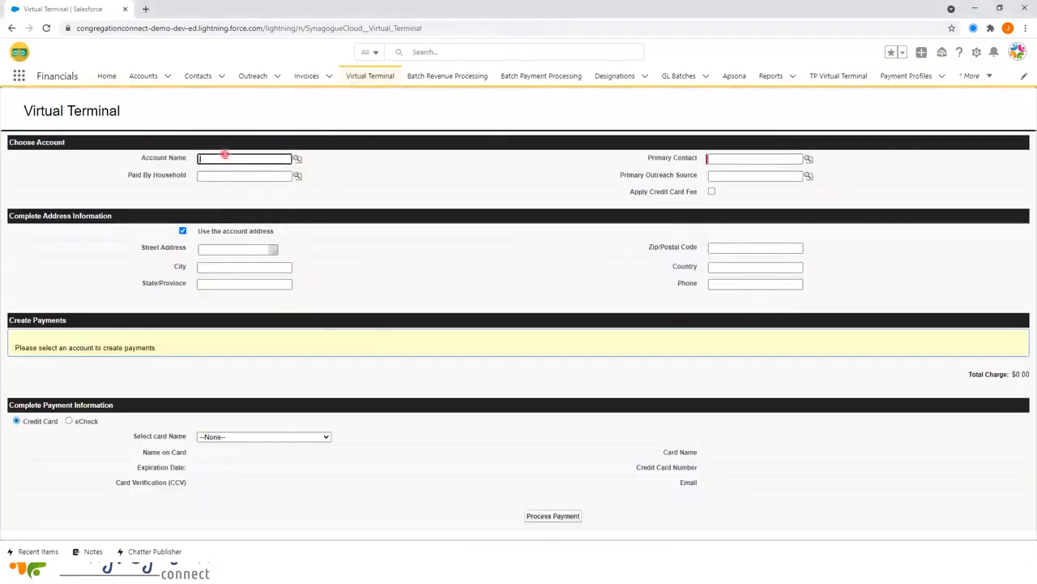
pyautogui.write('jerry')
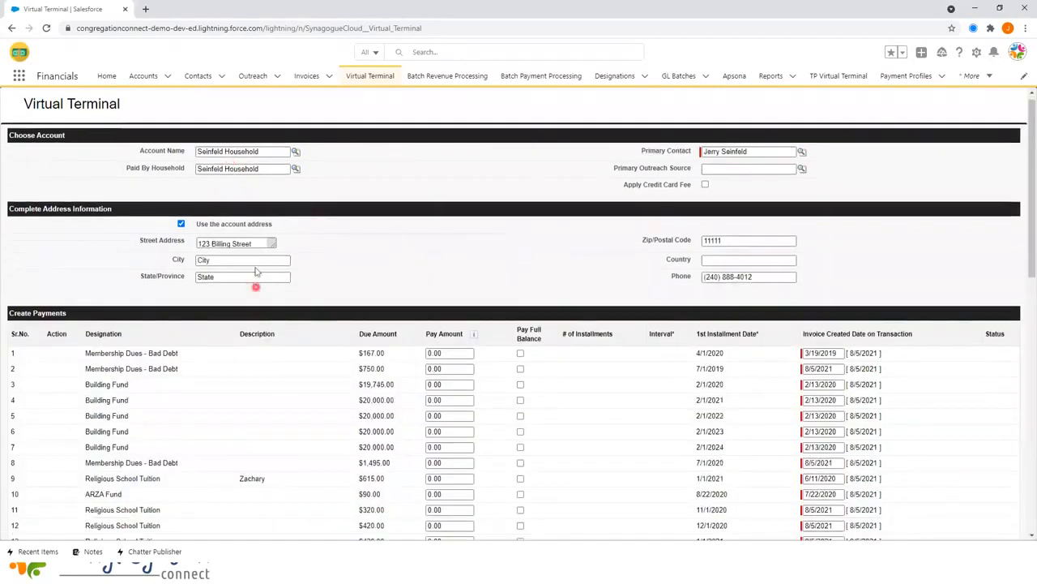
# - Enter a Pay Amount of 1.00 on the Picnic 2021 invoice row
pyautogui.scroll(-2, 203, 341)
pyautogui.scroll(1, 230, 376)
pyautogui.scroll(1, 235, 371)
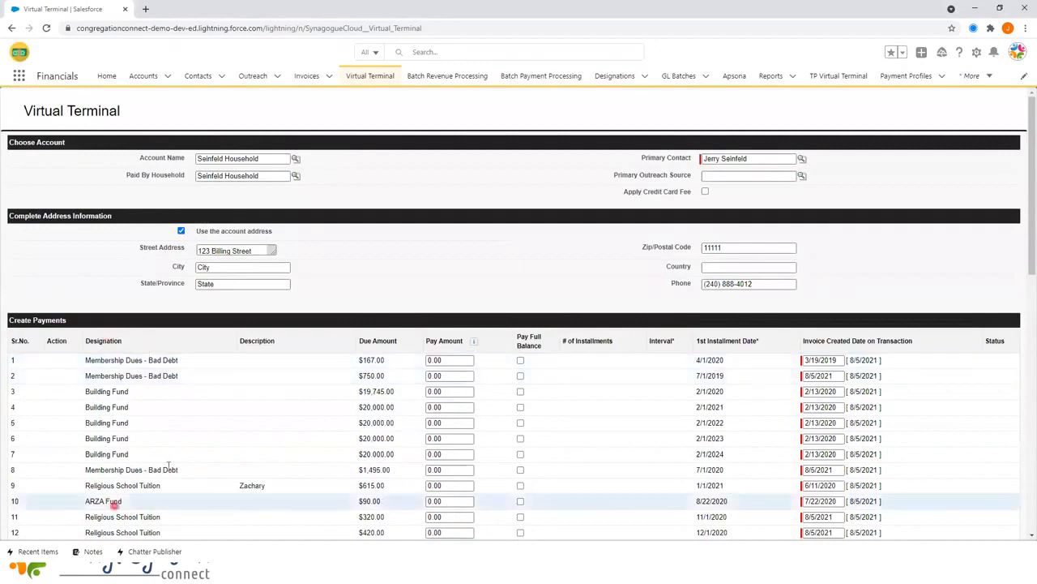
pyautogui.scroll(-2, 174, 366)
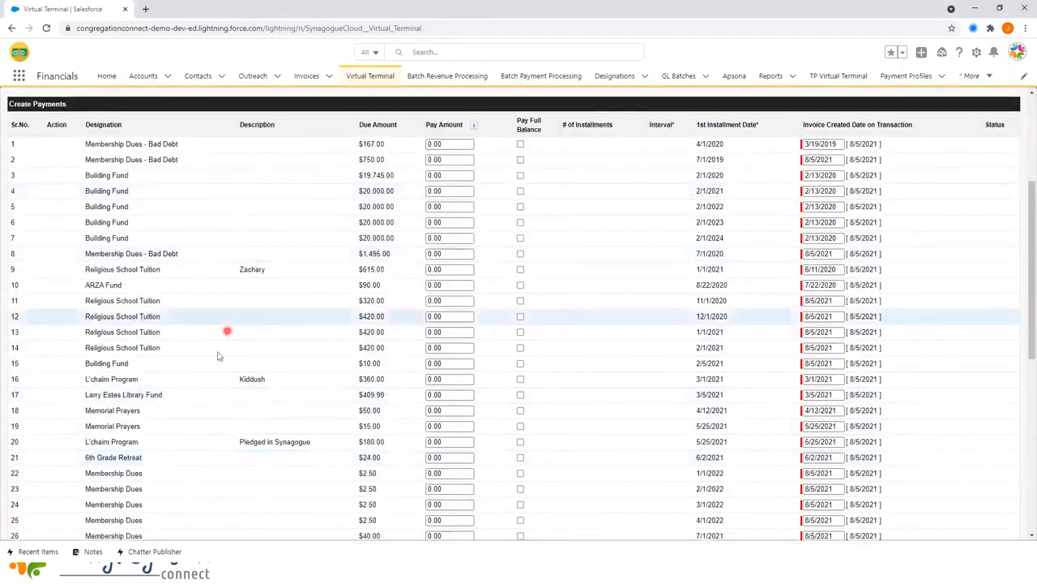
pyautogui.scroll(-3, 224, 365)
pyautogui.scroll(-2, 271, 465)
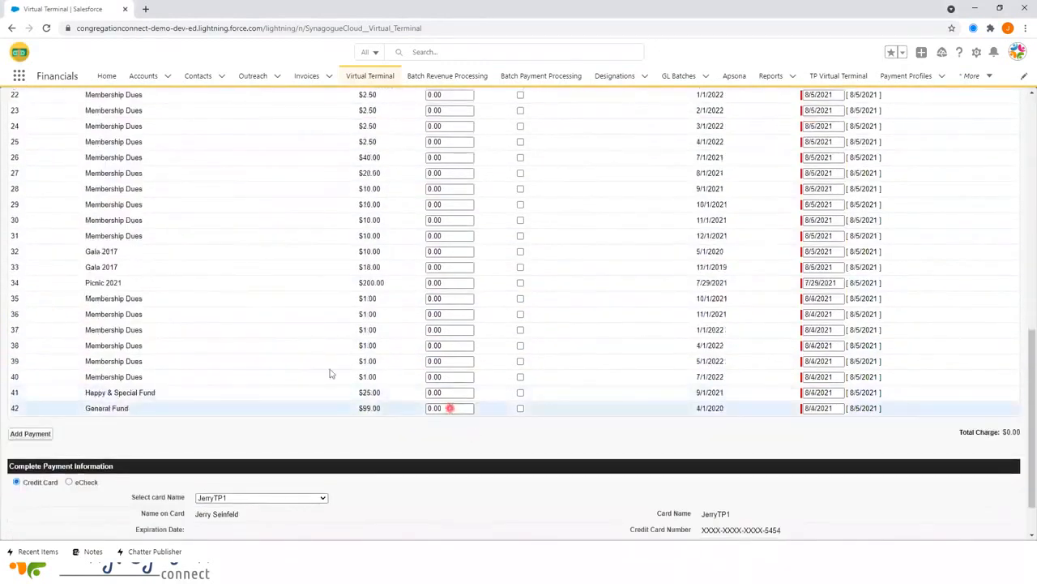
pyautogui.scroll(1, 411, 340)
pyautogui.scroll(5, 411, 340)
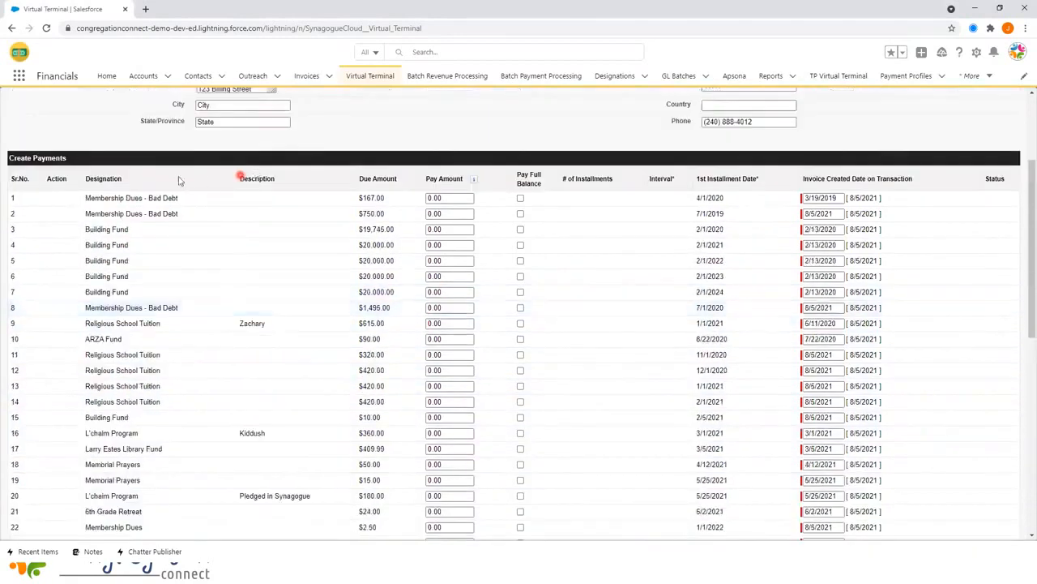
pyautogui.scroll(-3, 300, 370)
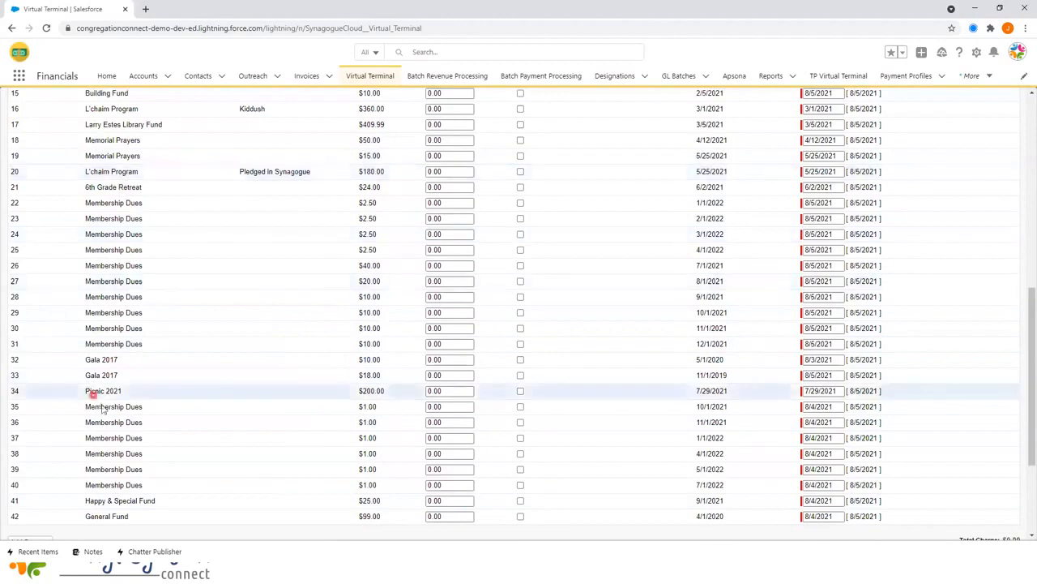
pyautogui.scroll(-2, 86, 394)
pyautogui.click(457, 282)
pyautogui.scroll(6, 464, 311)
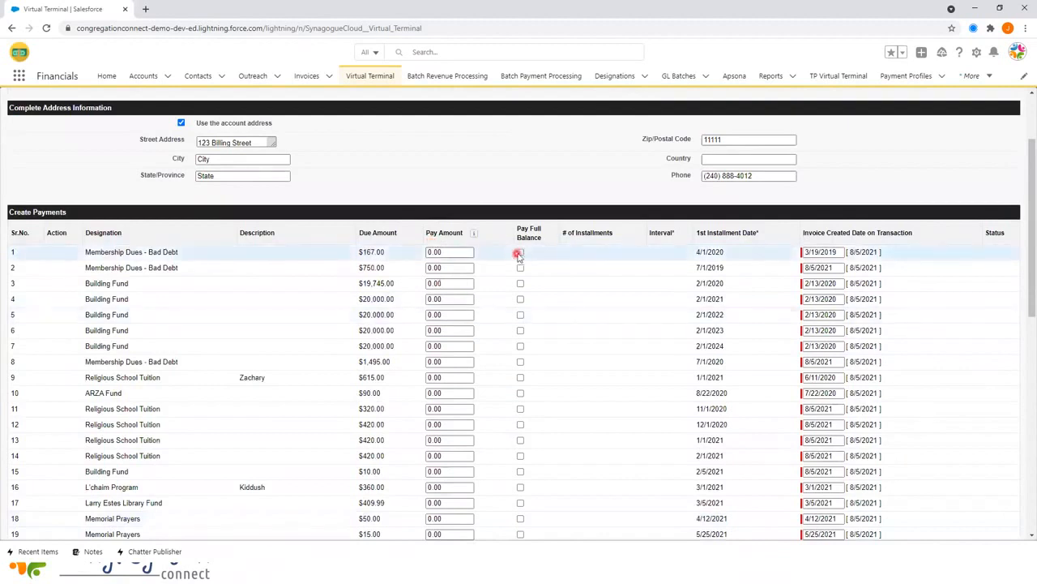
pyautogui.click(520, 252)
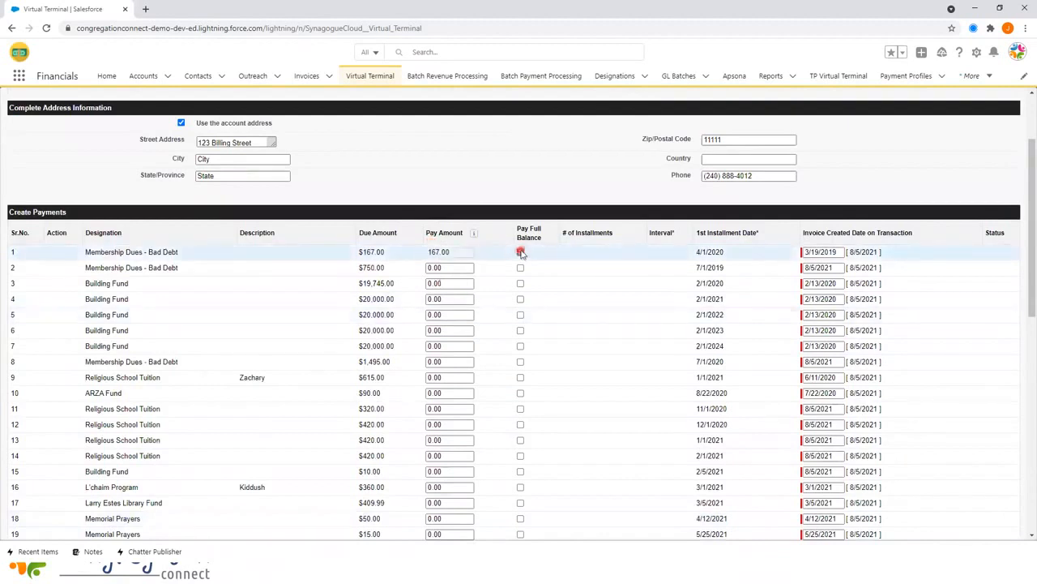
pyautogui.click(521, 252)
pyautogui.click(449, 252)
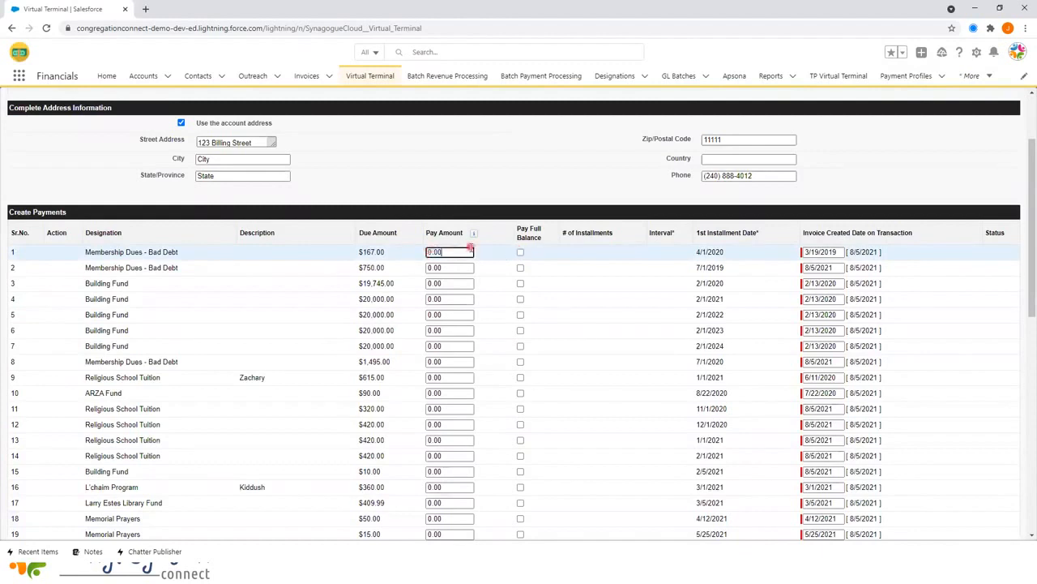
pyautogui.scroll(-4, 469, 243)
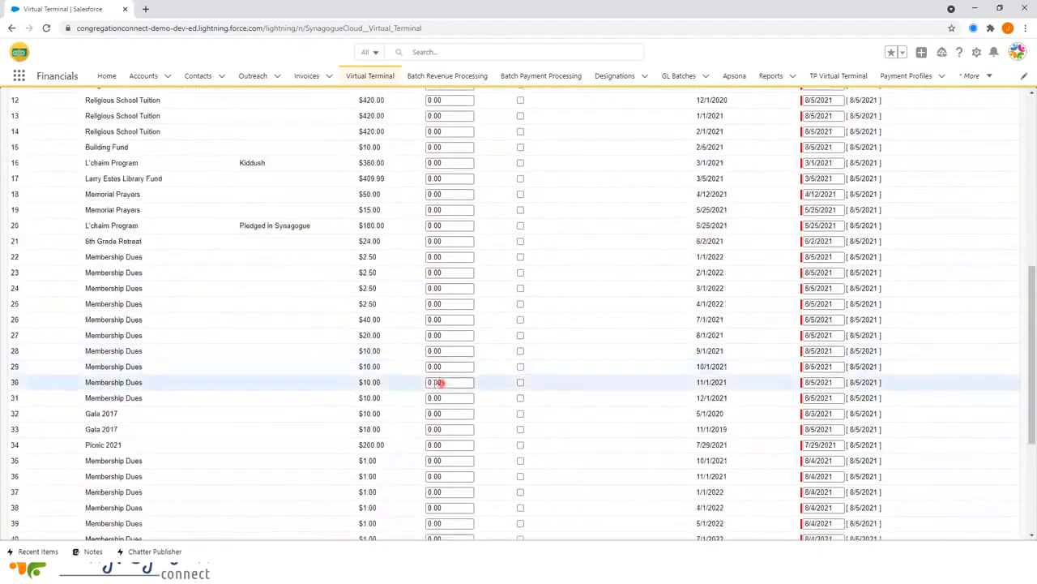
pyautogui.click(446, 445)
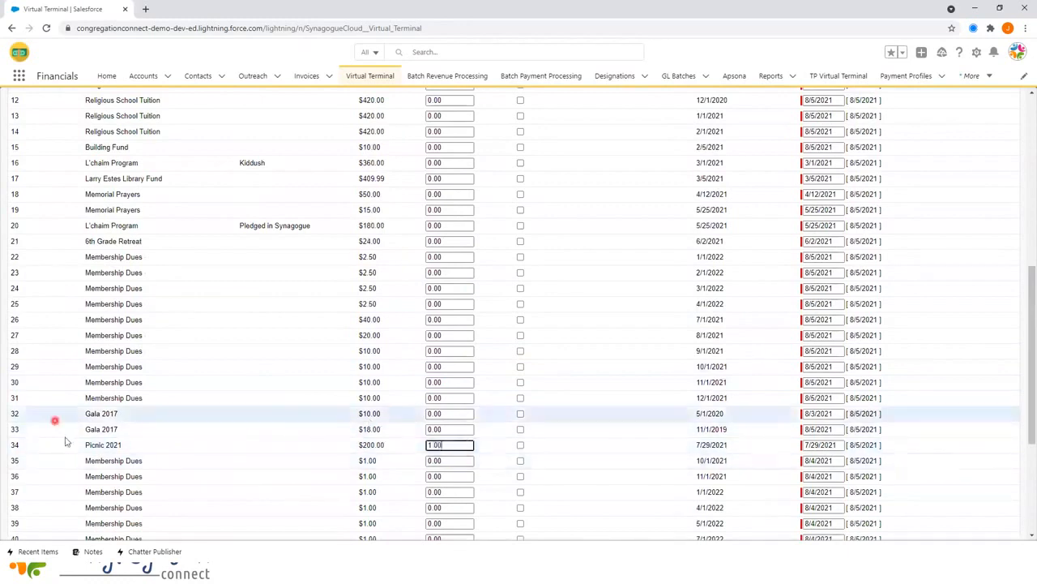
pyautogui.click(154, 444)
# - Choose the saved BusinessCard and process the $1.00 payment
pyautogui.click(446, 446)
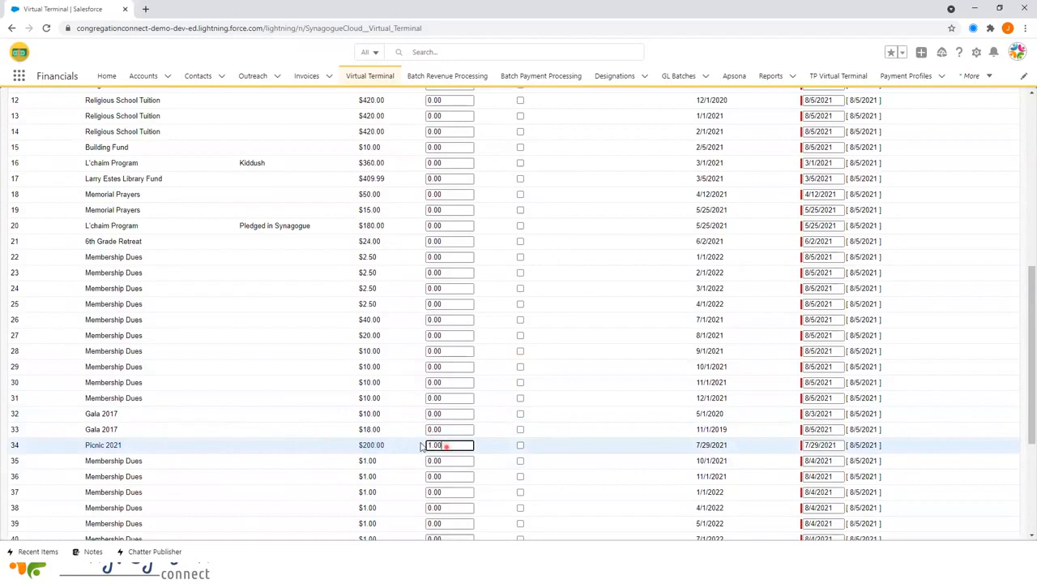
pyautogui.scroll(-3, 418, 447)
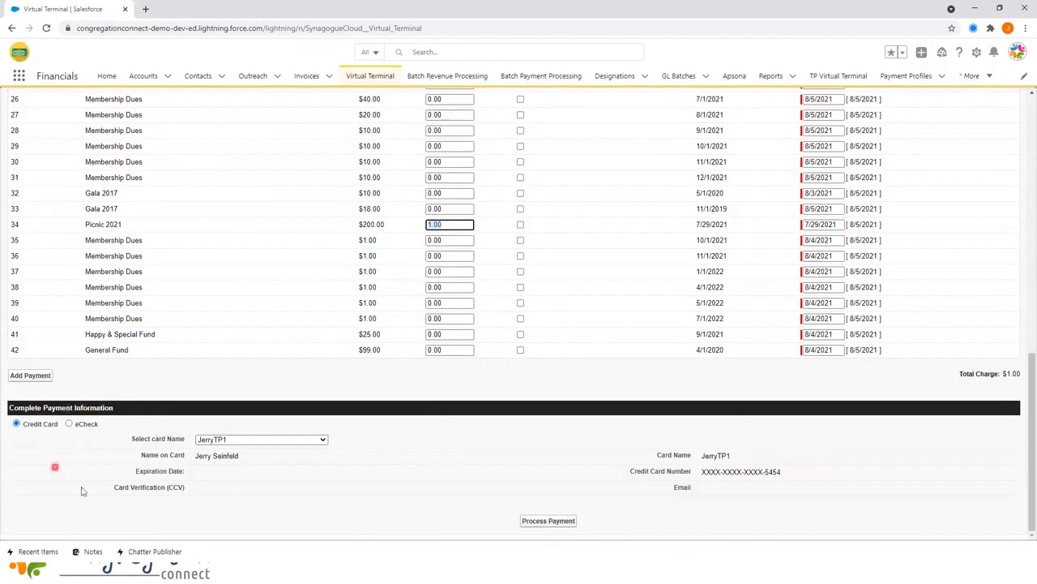
pyautogui.click(210, 440)
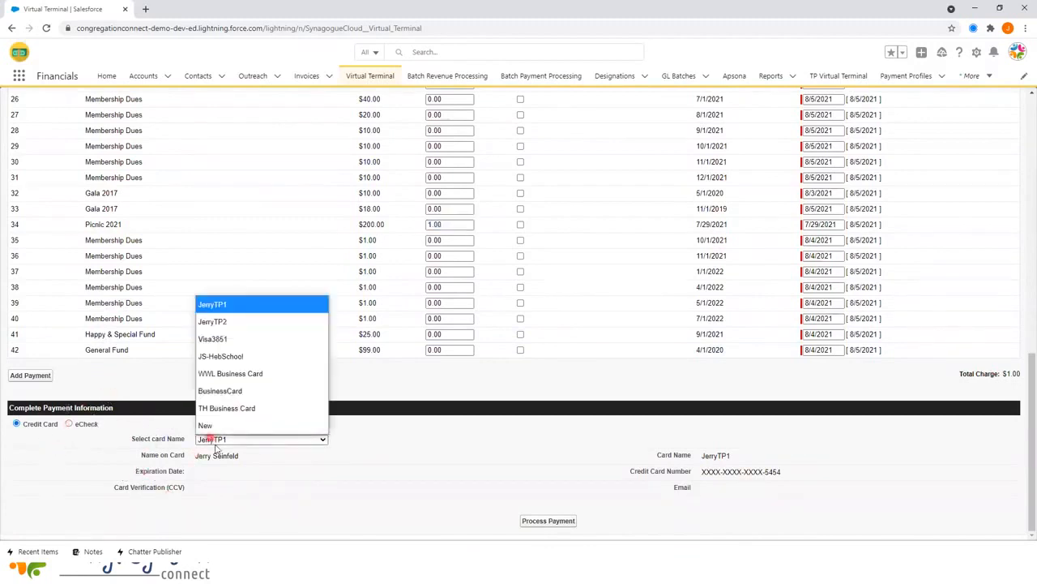
pyautogui.click(253, 392)
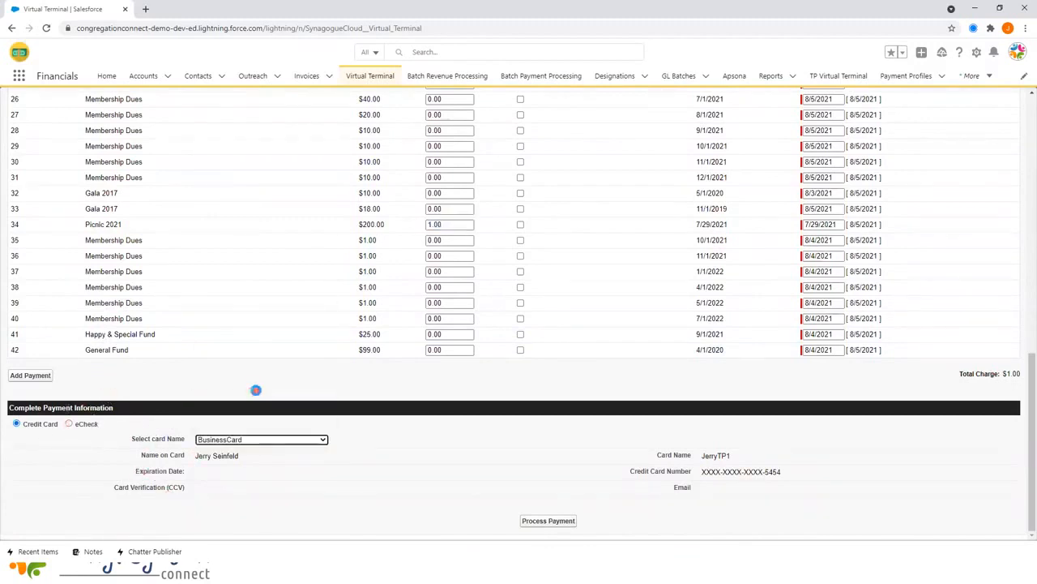
pyautogui.click(546, 522)
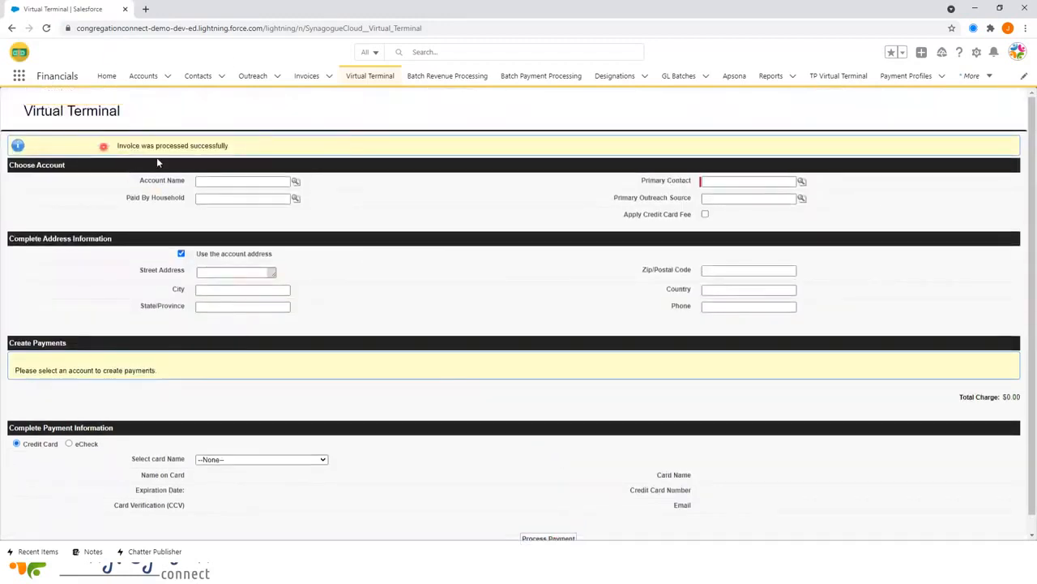
# - Check the Picnic 2021 invoice shows $1.00 credited and $199.00 due, then return to Virtual Terminal
pyautogui.click(310, 78)
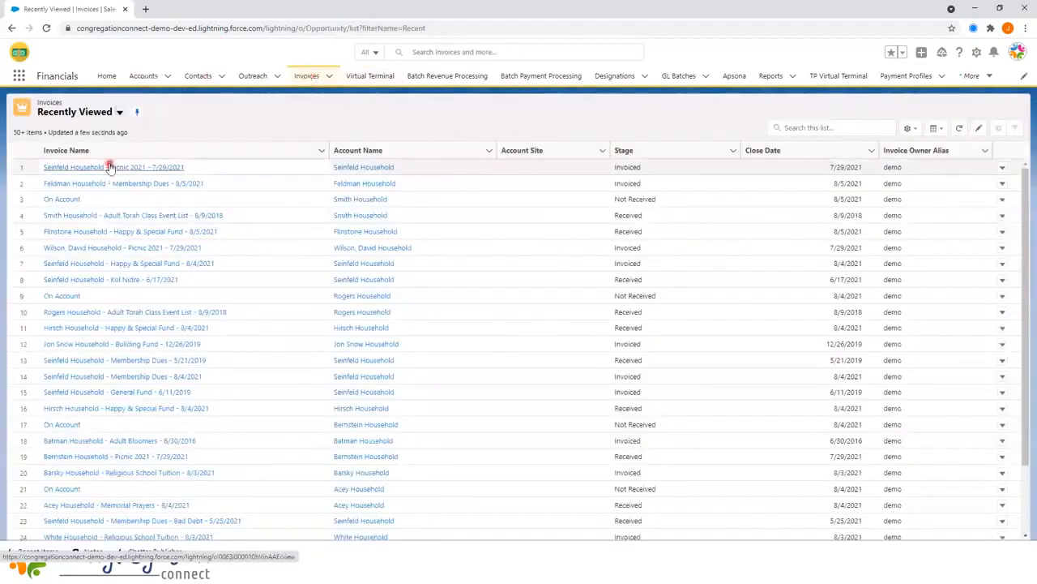
pyautogui.click(110, 167)
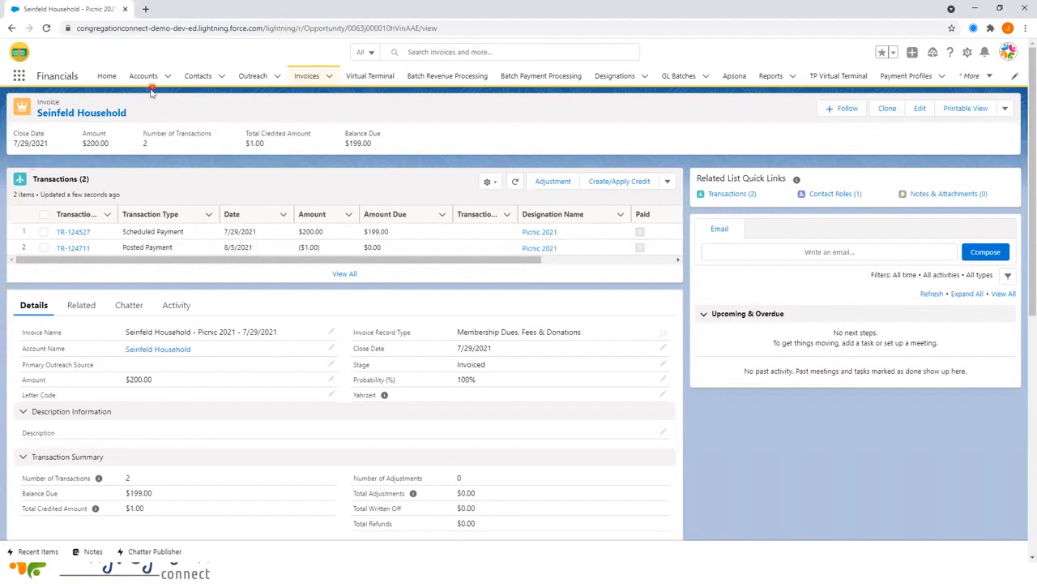
pyautogui.moveTo(115, 111)
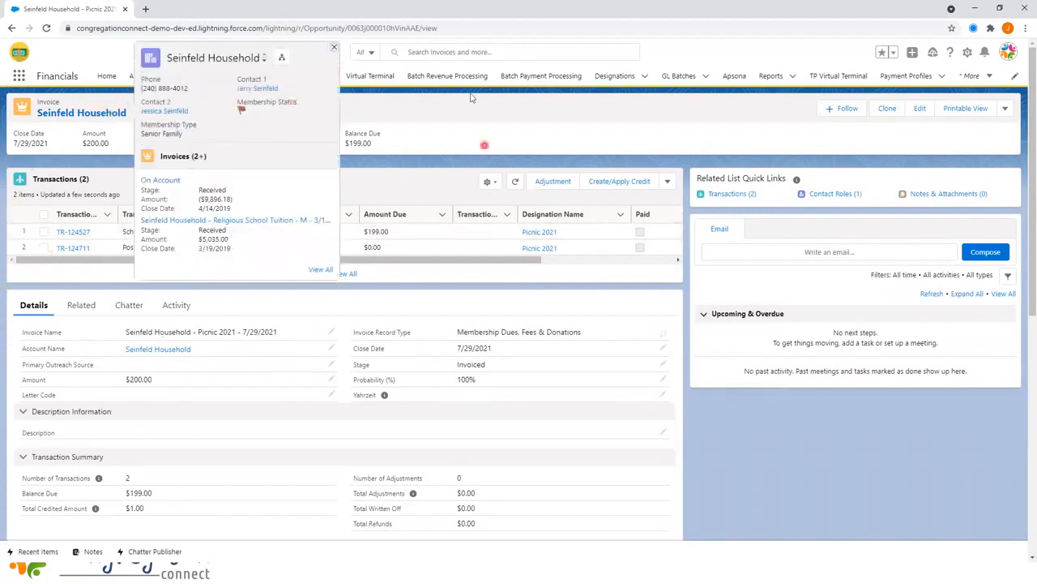
pyautogui.click(369, 74)
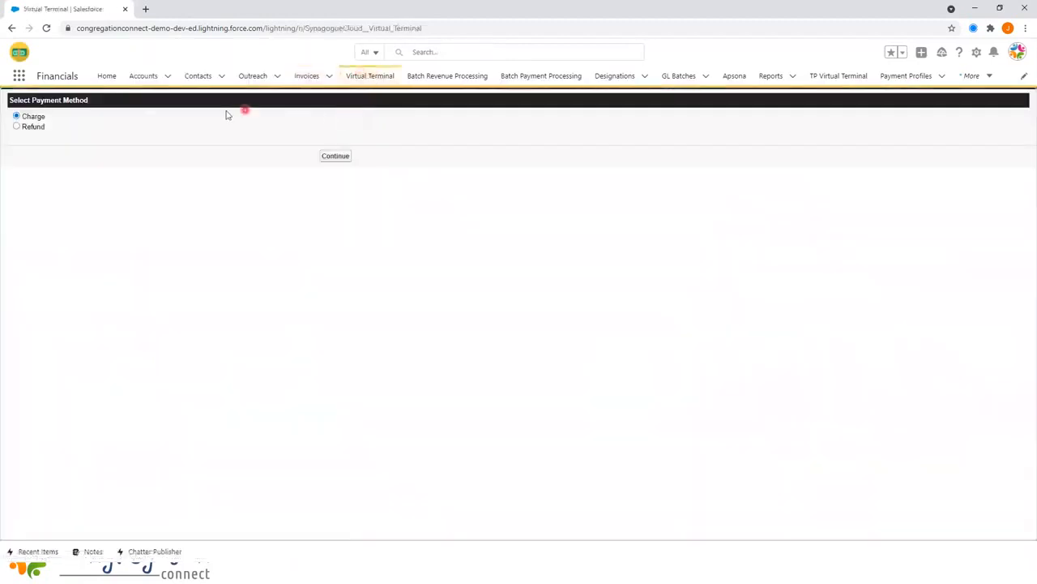
# - Continue with Charge to a blank form, leaving Account Name empty and no card selected
pyautogui.click(324, 156)
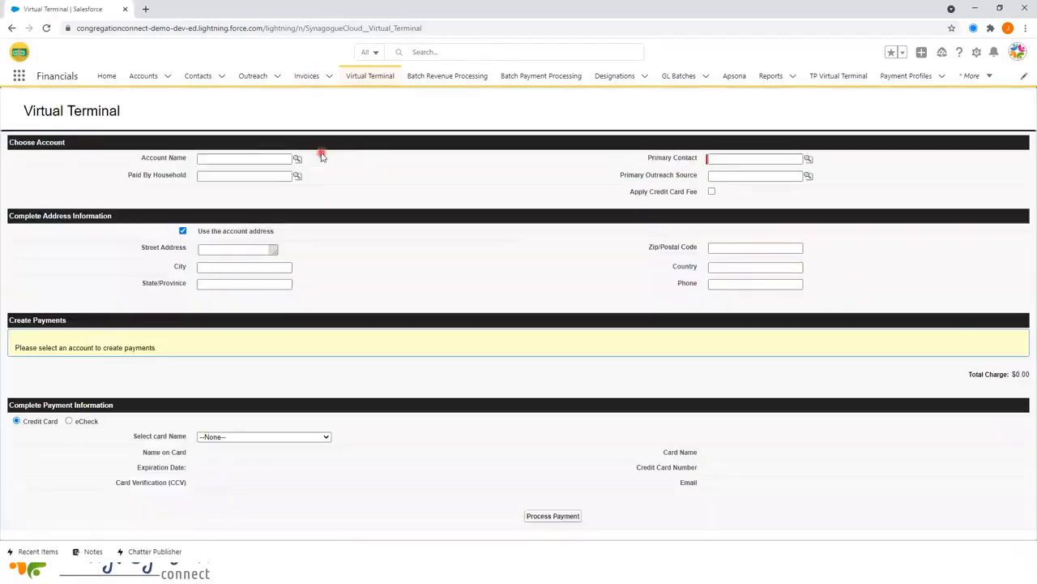
pyautogui.click(215, 158)
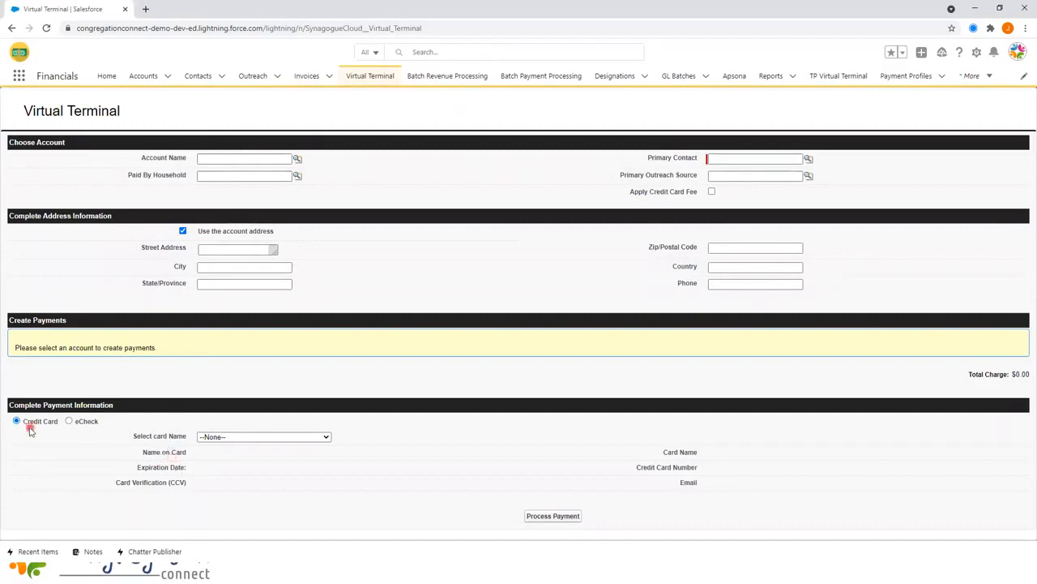
pyautogui.click(223, 438)
pyautogui.click(136, 440)
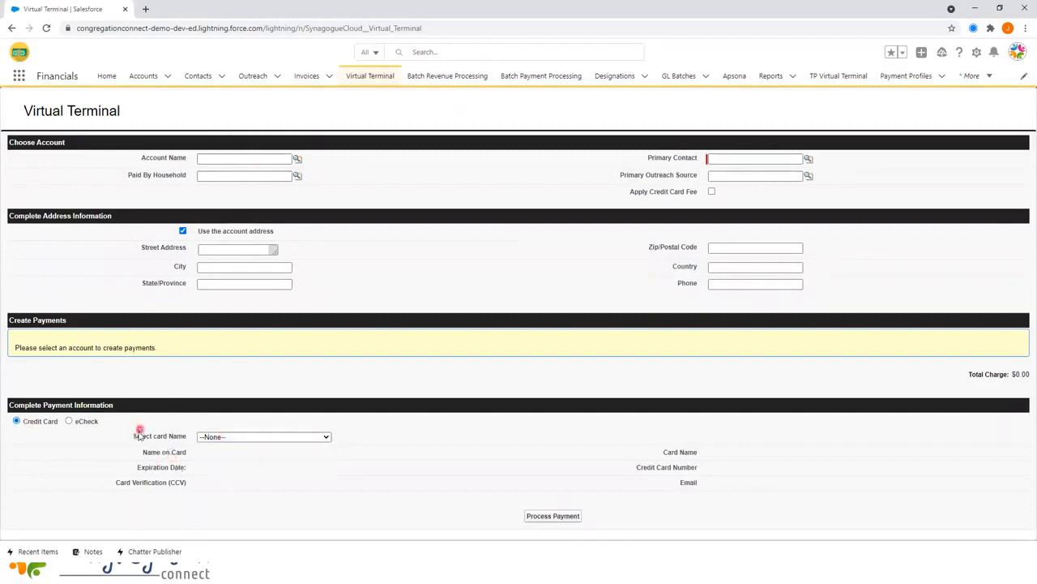